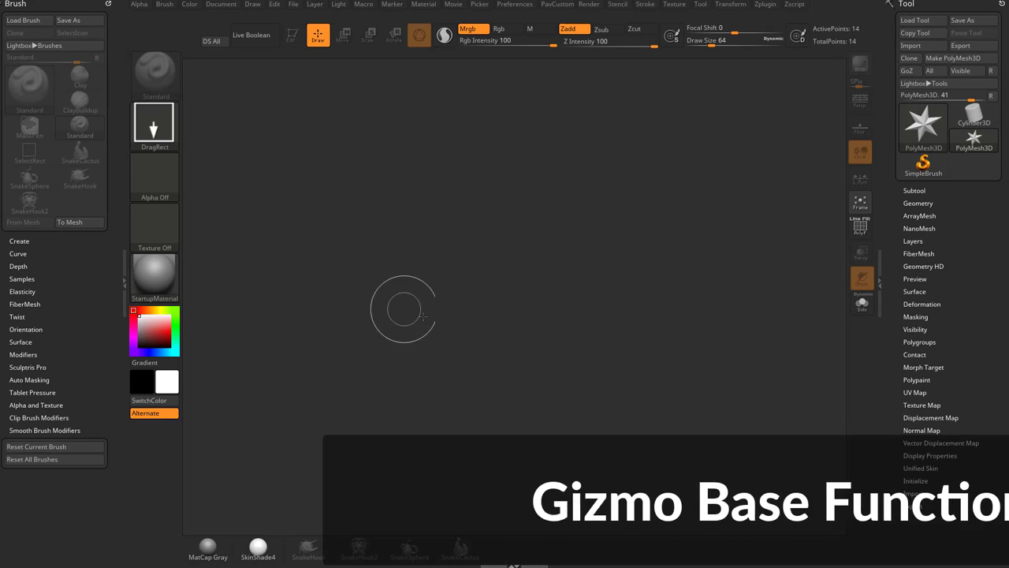
Step: Draw the PolyMesh3D star onto the canvas and enter Edit mode
{"action": "left_click", "coordinate": [918, 125]}
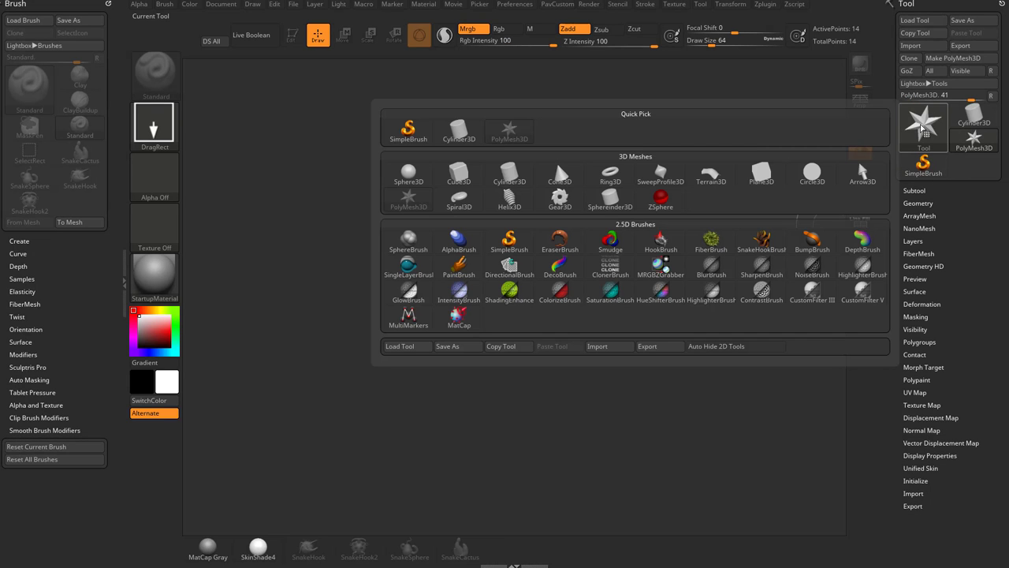
{"action": "left_click_drag", "start_coordinate": [492, 274], "coordinate": [475, 365]}
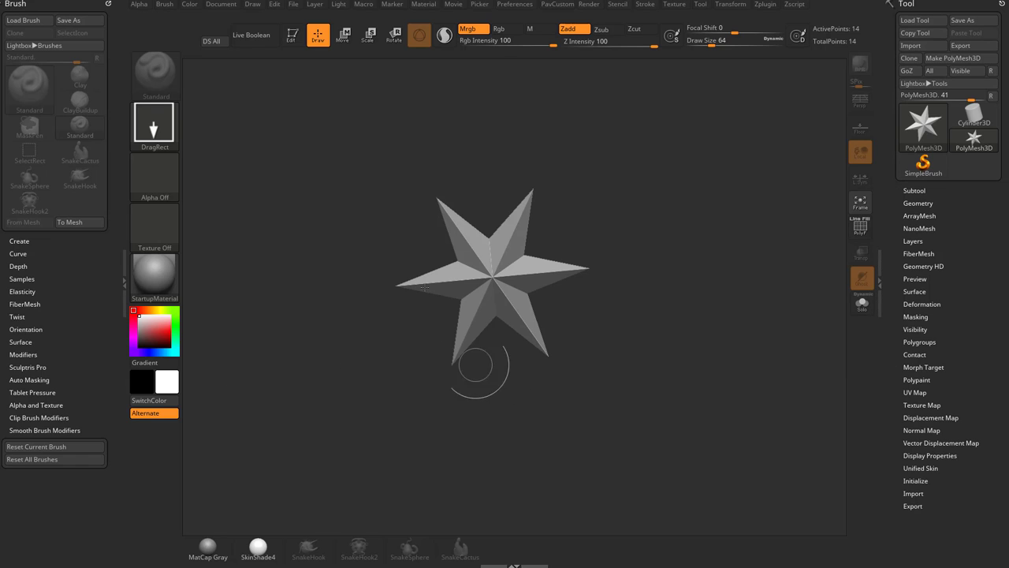
{"action": "left_click", "coordinate": [294, 35]}
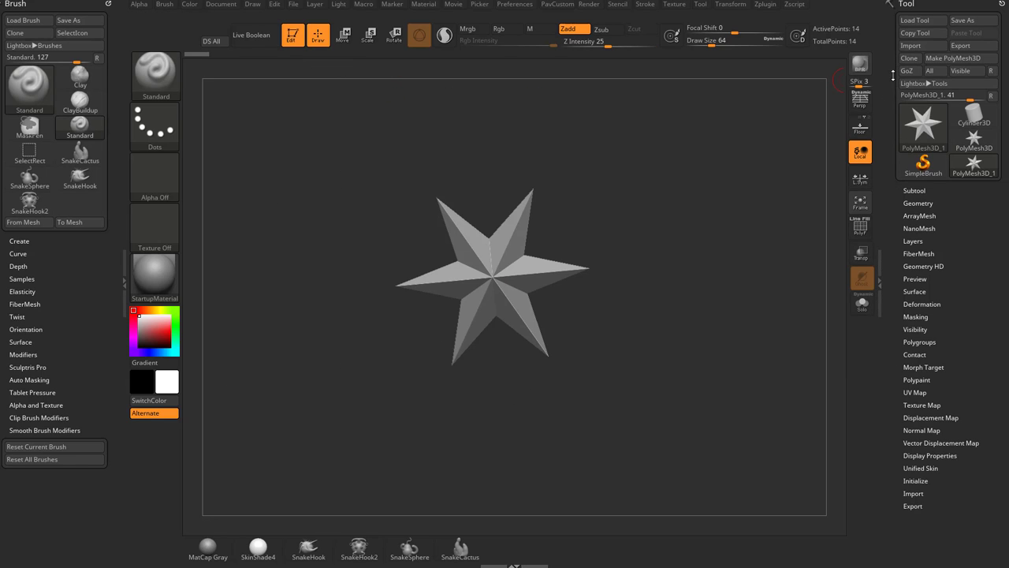
Step: Initialize the mesh as a QCube and turn on the PolyFrame display
{"action": "left_click_drag", "start_coordinate": [893, 76], "coordinate": [894, 9]}
{"action": "left_click", "coordinate": [906, 319], "text": "shift"}
{"action": "left_click", "coordinate": [916, 332]}
{"action": "left_click_drag", "start_coordinate": [695, 323], "coordinate": [700, 366], "text": "alt"}
{"action": "left_click", "coordinate": [860, 228]}
{"action": "left_click_drag", "start_coordinate": [770, 250], "coordinate": [766, 292], "text": "alt"}
{"action": "left_click_drag", "start_coordinate": [766, 291], "coordinate": [722, 295]}
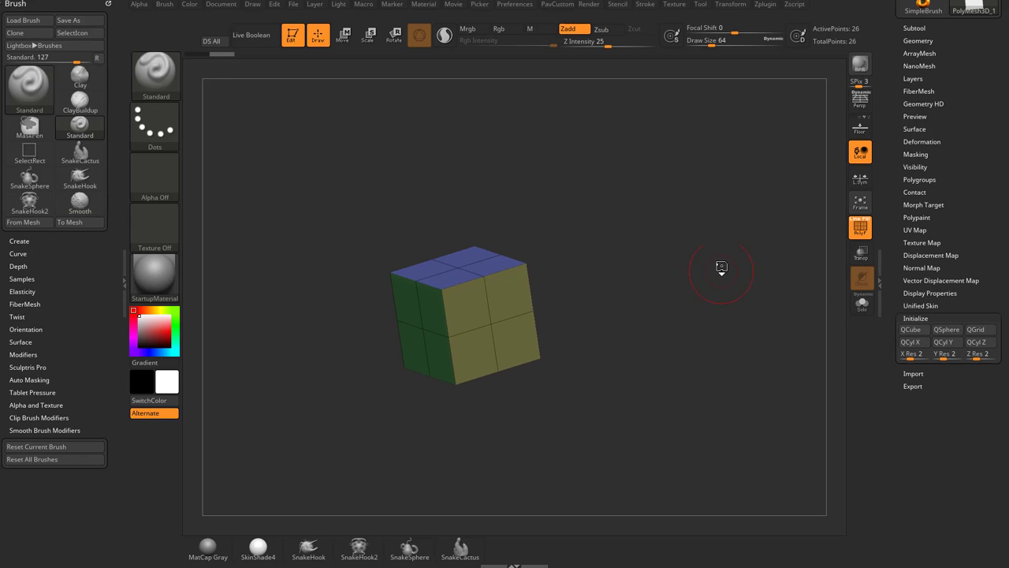
Step: Activate the ZModeler brush and set its polygon action to QMesh with the Polygroup All target
{"action": "key", "text": "b"}
{"action": "key", "text": "z"}
{"action": "key", "text": "m"}
{"action": "mouse_move", "coordinate": [571, 326]}
{"action": "left_mouse_down"}
{"action": "mouse_move", "coordinate": [592, 334]}
{"action": "mouse_move", "coordinate": [562, 299]}
{"action": "left_mouse_up"}
{"action": "left_click_drag", "start_coordinate": [461, 315], "coordinate": [457, 361], "text": "alt"}
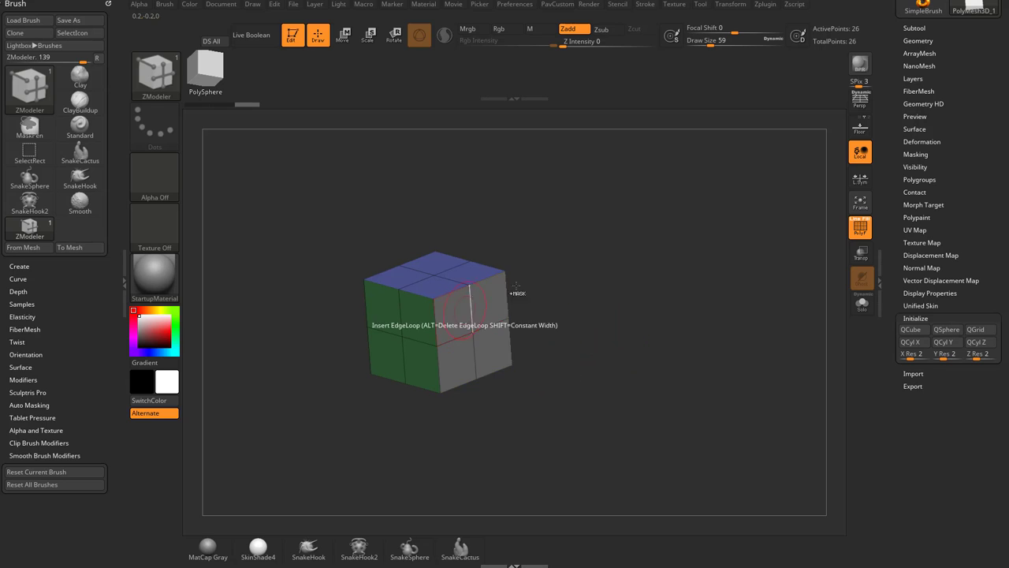
{"action": "key", "text": "space"}
{"action": "left_click", "coordinate": [566, 282]}
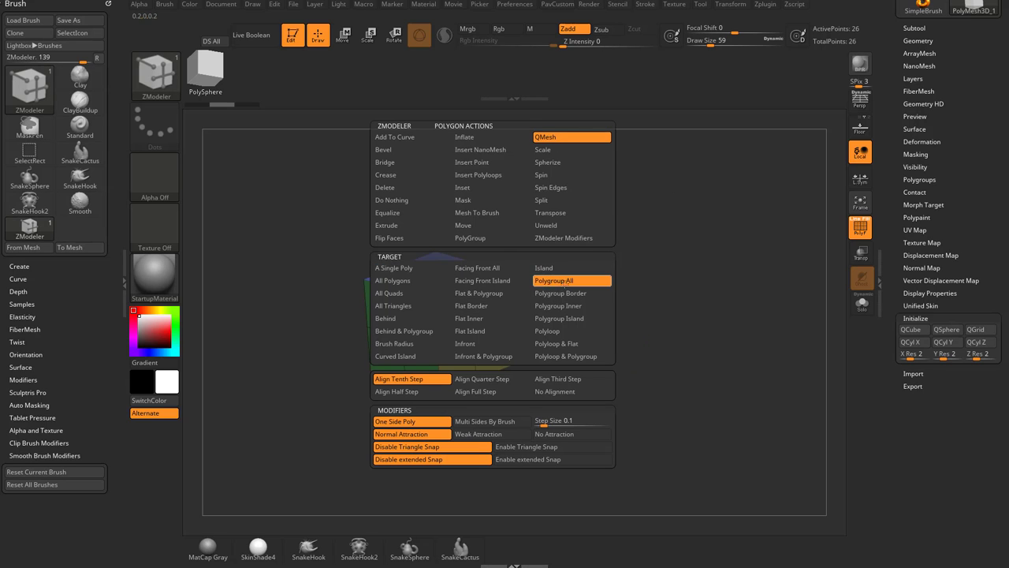
Step: Extend the cube's sides with ZModeler into an elongated block with two angled corners
{"action": "left_click_drag", "start_coordinate": [500, 308], "coordinate": [553, 320]}
{"action": "mouse_move", "coordinate": [644, 320]}
{"action": "left_mouse_down", "text": "alt"}
{"action": "mouse_move", "coordinate": [599, 290]}
{"action": "mouse_move", "coordinate": [577, 293]}
{"action": "left_mouse_up", "text": "alt"}
{"action": "left_click_drag", "start_coordinate": [485, 285], "coordinate": [490, 330], "text": "alt"}
{"action": "mouse_move", "coordinate": [540, 298]}
{"action": "left_mouse_down"}
{"action": "mouse_move", "coordinate": [543, 290]}
{"action": "mouse_move", "coordinate": [511, 313]}
{"action": "mouse_move", "coordinate": [558, 345]}
{"action": "left_mouse_up"}
{"action": "mouse_move", "coordinate": [444, 297]}
{"action": "left_mouse_down", "text": "alt"}
{"action": "mouse_move", "coordinate": [452, 327]}
{"action": "mouse_move", "coordinate": [446, 312]}
{"action": "mouse_move", "coordinate": [476, 335]}
{"action": "mouse_move", "coordinate": [457, 324]}
{"action": "left_mouse_up", "text": "alt"}
{"action": "left_click_drag", "start_coordinate": [654, 259], "coordinate": [718, 282]}
Step: Assign the whole block to a single polygroup and activate the Move gizmo
{"action": "key", "text": "ctrl+w"}
{"action": "key", "text": "w"}
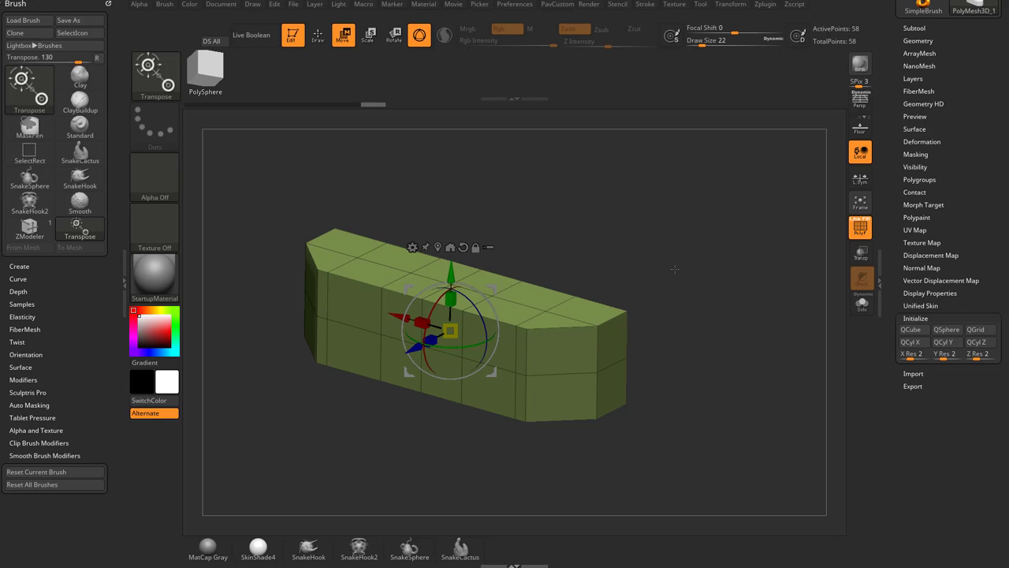
{"action": "left_click_drag", "start_coordinate": [702, 275], "coordinate": [714, 298]}
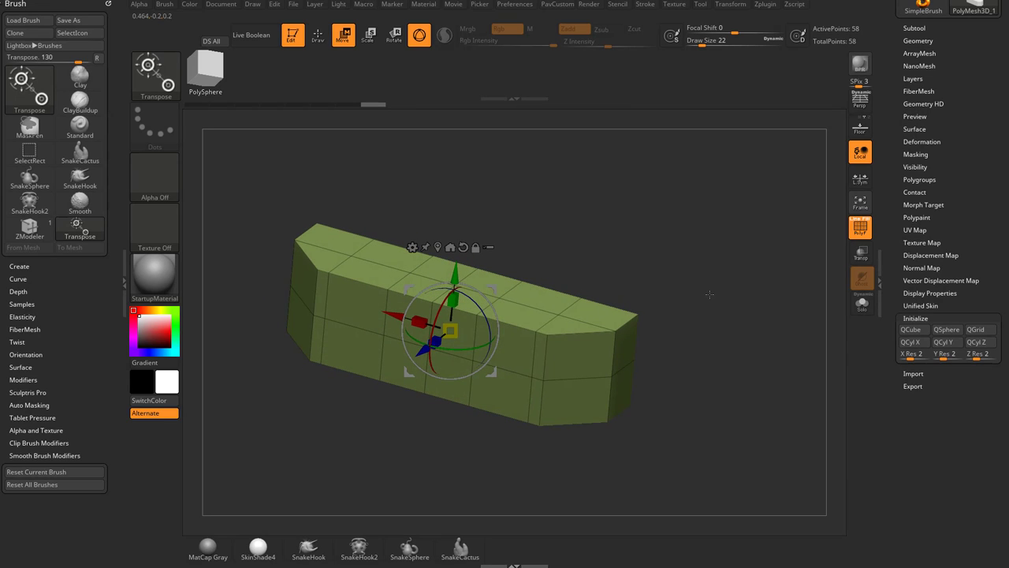
Step: Toggle between the Transpose line and the 3D gizmo, finishing with the gizmo active
{"action": "key", "text": "y"}
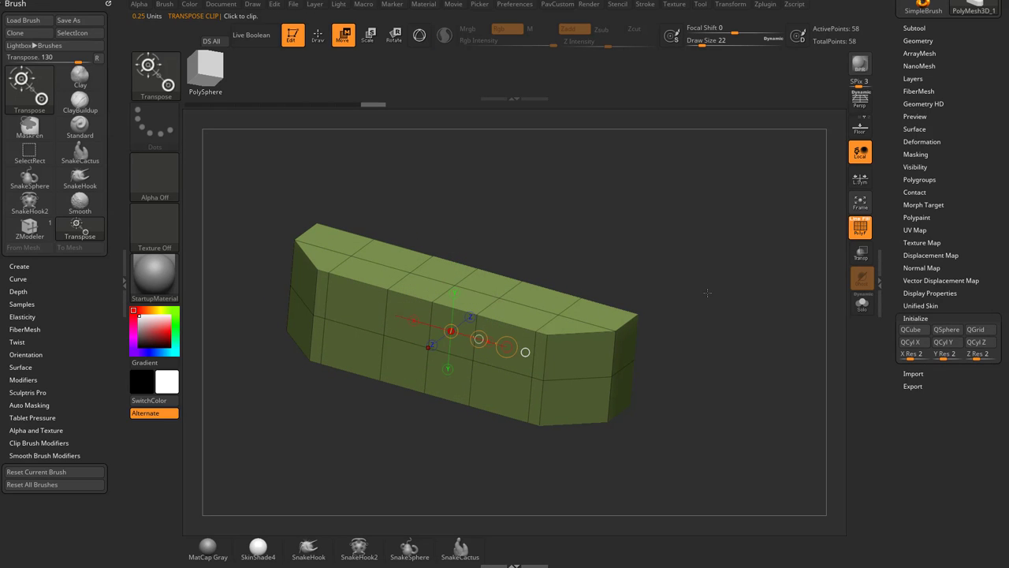
{"action": "left_click", "coordinate": [420, 36]}
{"action": "left_click", "coordinate": [421, 38]}
{"action": "left_click", "coordinate": [421, 38]}
{"action": "key", "text": "y"}
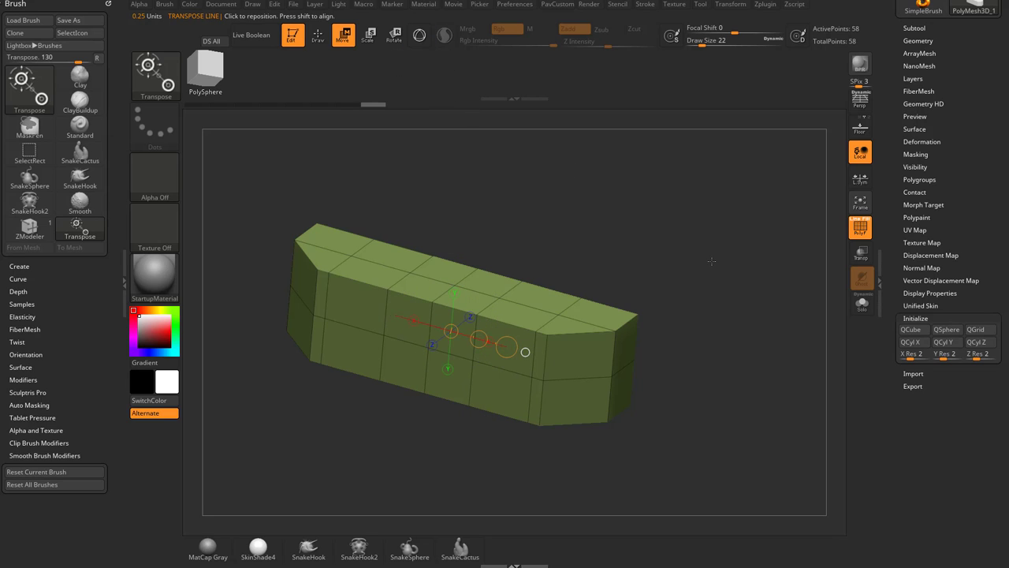
{"action": "key", "text": "y"}
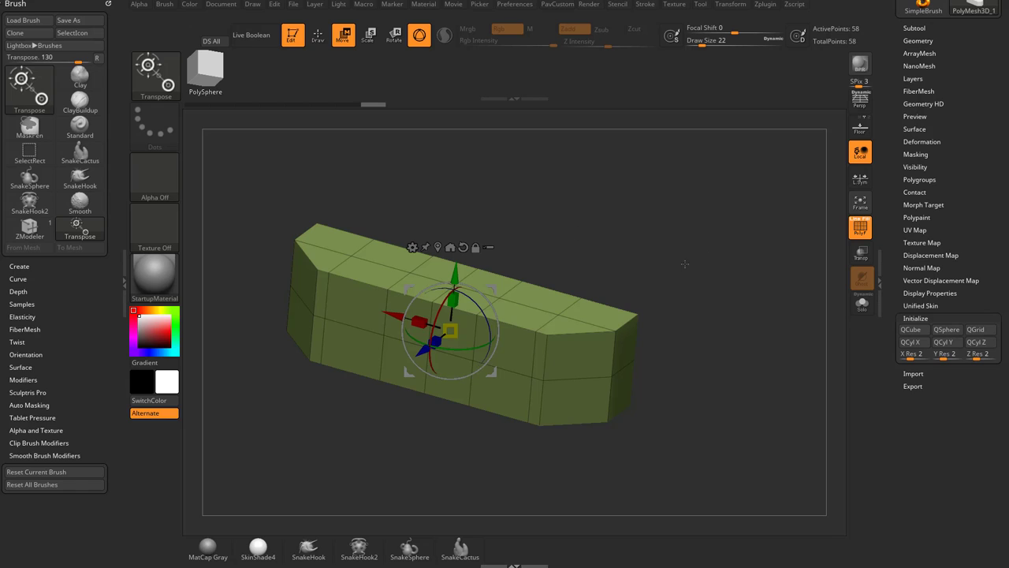
Step: Snap to a front view and look through the transform types in the gizmo's Customize options
{"action": "left_click_drag", "start_coordinate": [684, 264], "coordinate": [683, 246], "text": "shift"}
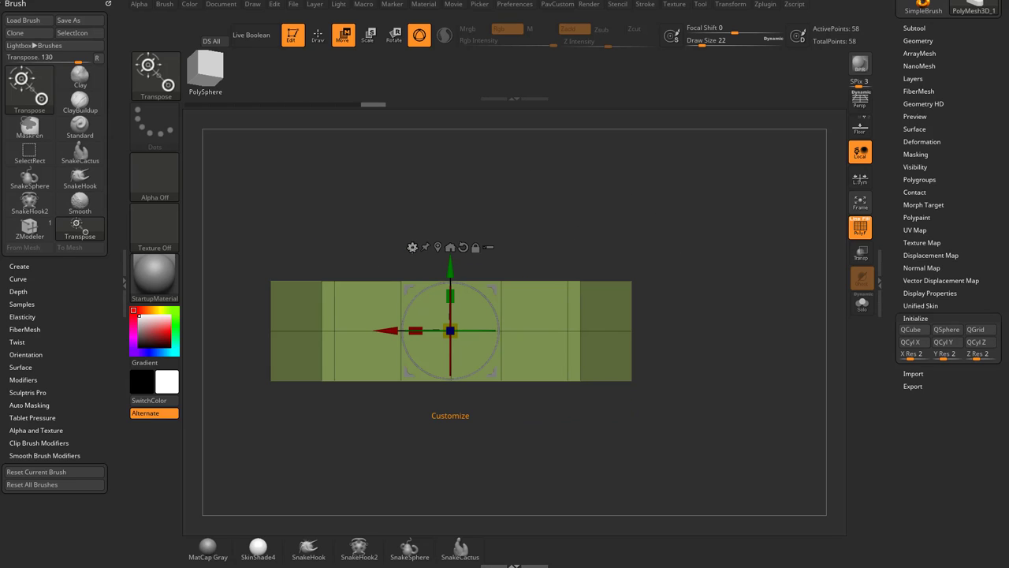
{"action": "left_click", "coordinate": [412, 248]}
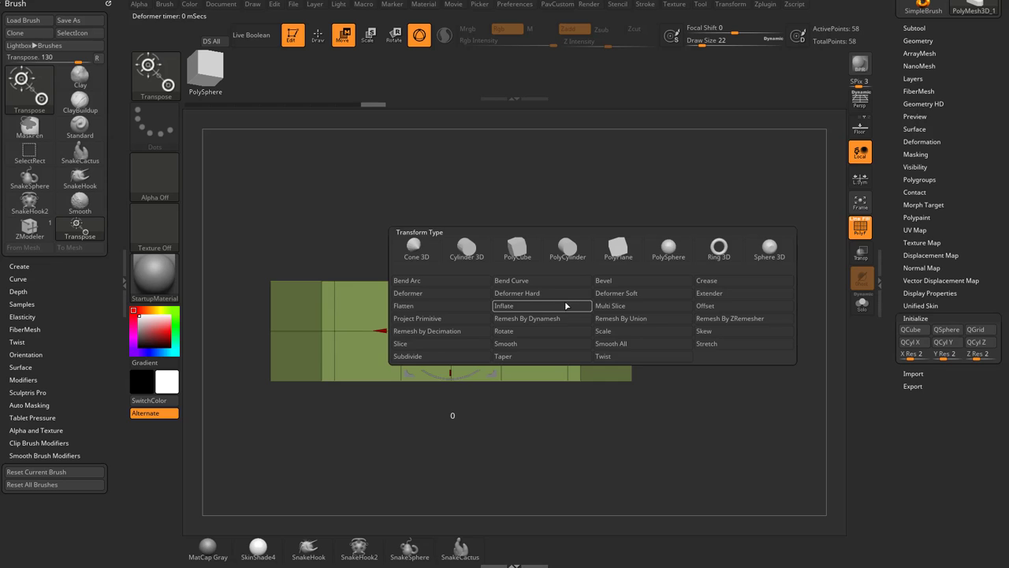
{"action": "left_click_drag", "start_coordinate": [685, 235], "coordinate": [695, 262]}
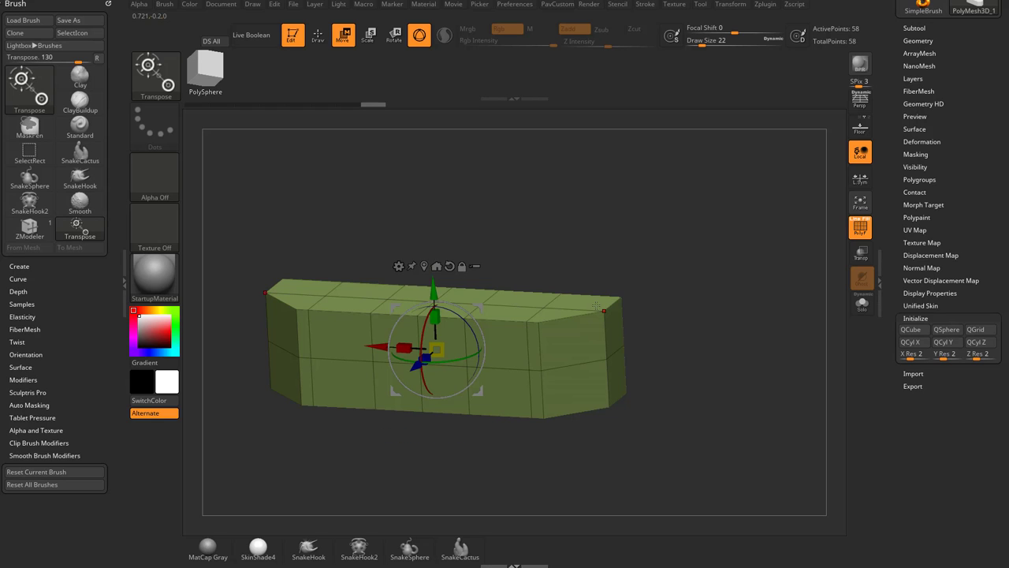
Step: Try moving the block upward along the gizmo's Y axis, and undo the move
{"action": "left_click_drag", "start_coordinate": [433, 291], "coordinate": [433, 278]}
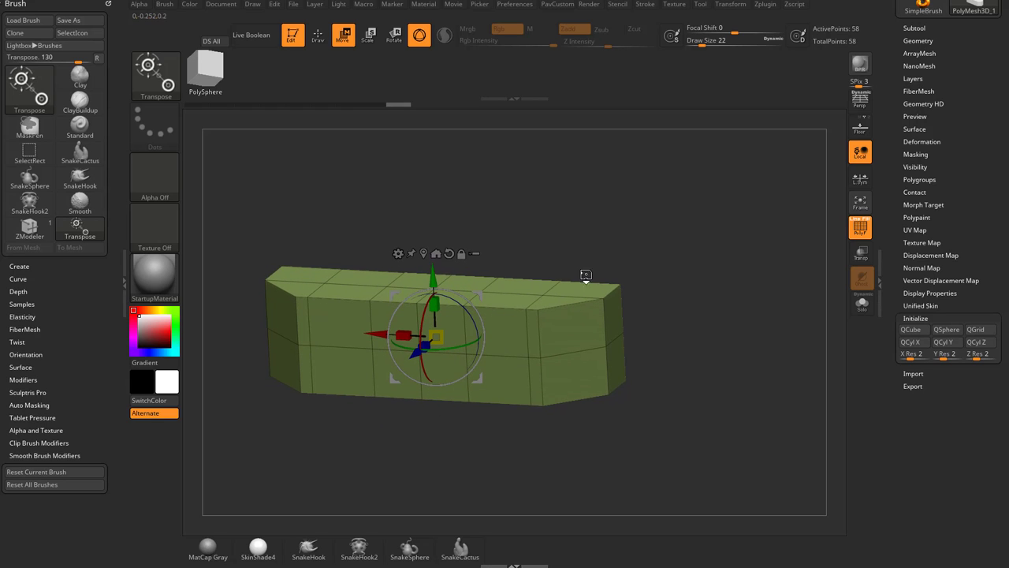
{"action": "key", "text": "ctrl+z"}
{"action": "mouse_move", "coordinate": [681, 268]}
{"action": "left_mouse_down", "text": "shift"}
{"action": "mouse_move", "coordinate": [692, 273]}
{"action": "mouse_move", "coordinate": [682, 288]}
{"action": "left_mouse_up", "text": "shift"}
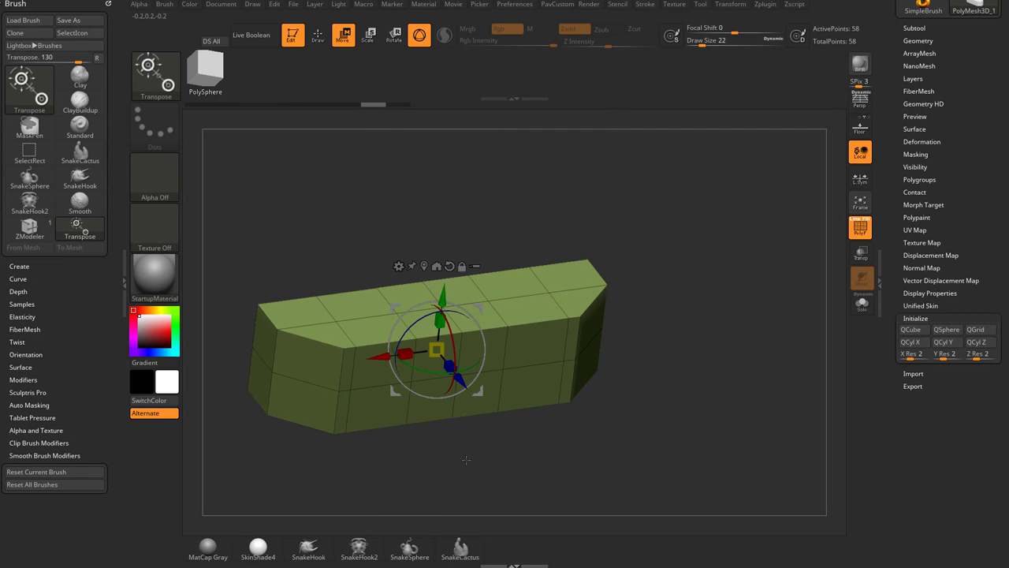
Step: Move the block slightly along the gizmo's Z axis
{"action": "left_click_drag", "start_coordinate": [465, 460], "coordinate": [429, 455]}
{"action": "mouse_move", "coordinate": [646, 252]}
{"action": "left_mouse_down"}
{"action": "mouse_move", "coordinate": [653, 223]}
{"action": "mouse_move", "coordinate": [635, 272]}
{"action": "mouse_move", "coordinate": [630, 256]}
{"action": "left_mouse_up"}
{"action": "left_click_drag", "start_coordinate": [446, 222], "coordinate": [425, 246]}
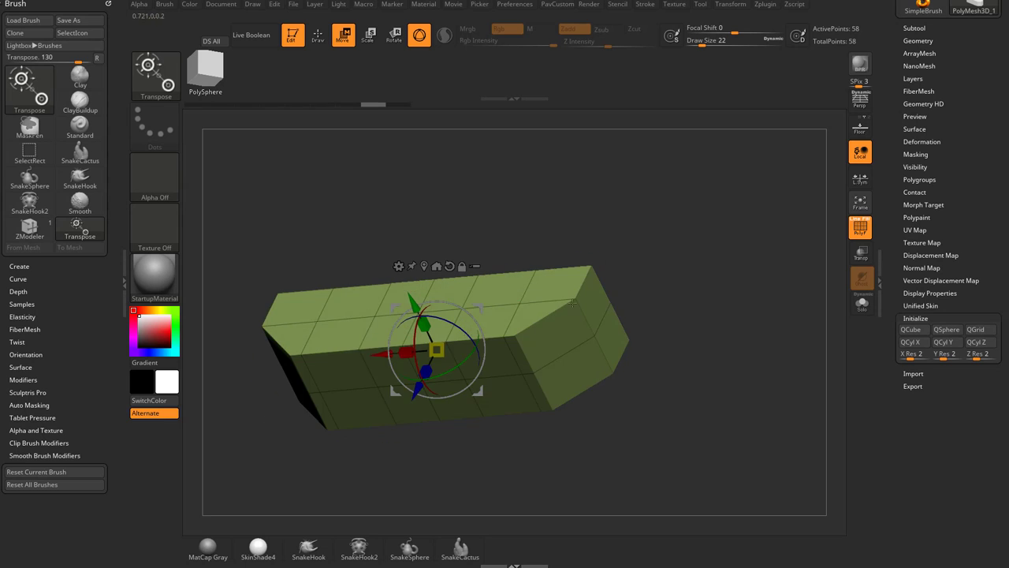
{"action": "left_click_drag", "start_coordinate": [476, 449], "coordinate": [525, 446]}
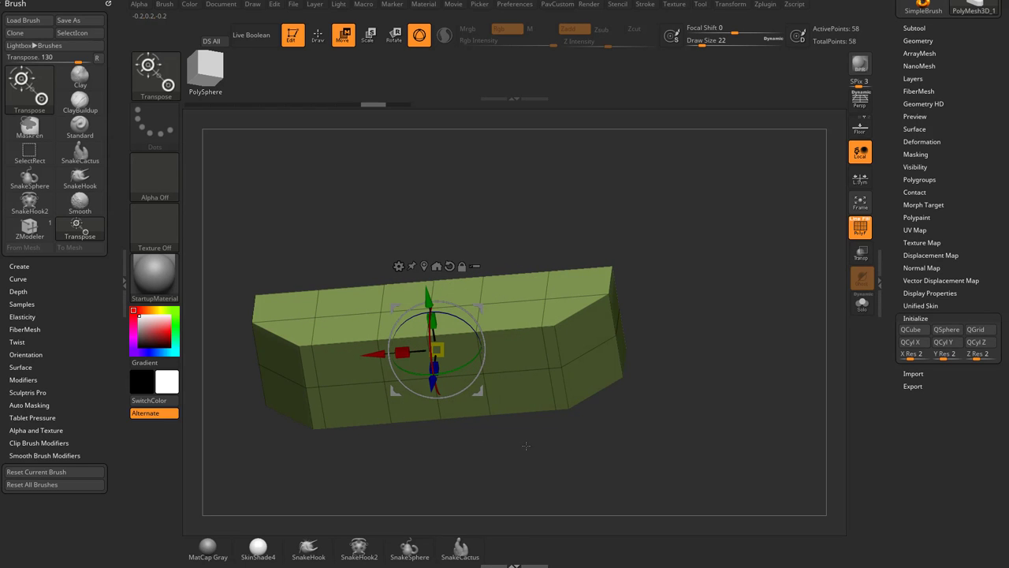
{"action": "left_click_drag", "start_coordinate": [652, 378], "coordinate": [693, 343]}
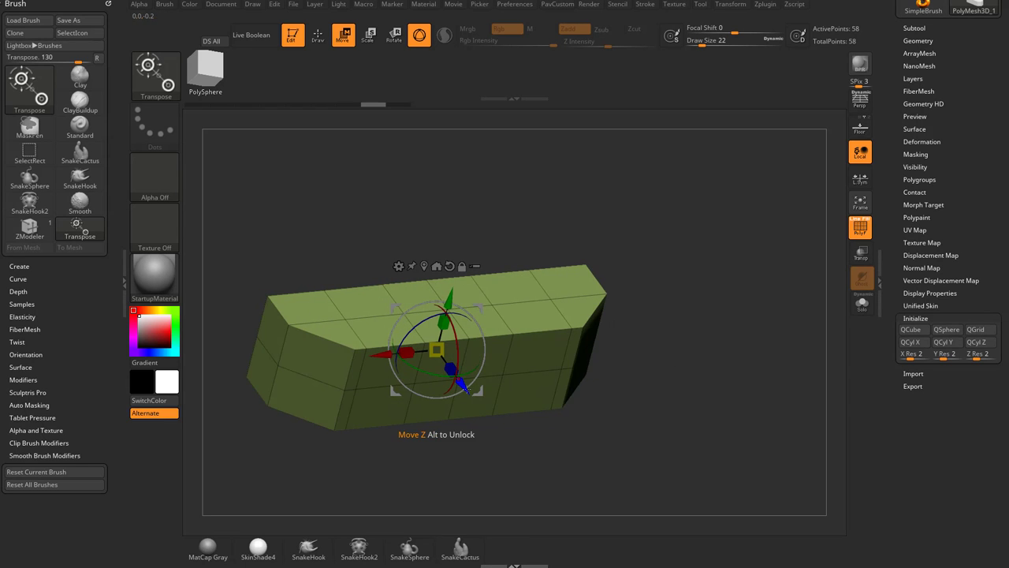
{"action": "mouse_move", "coordinate": [464, 386]}
{"action": "left_mouse_down"}
{"action": "mouse_move", "coordinate": [484, 416]}
{"action": "mouse_move", "coordinate": [450, 364]}
{"action": "mouse_move", "coordinate": [489, 394]}
{"action": "mouse_move", "coordinate": [445, 360]}
{"action": "mouse_move", "coordinate": [479, 384]}
{"action": "left_mouse_up"}
{"action": "left_click_drag", "start_coordinate": [672, 308], "coordinate": [654, 237]}
Step: Try moving the block along the gizmo's Y axis and its X axis, undoing each move
{"action": "left_click_drag", "start_coordinate": [441, 283], "coordinate": [443, 266]}
{"action": "key", "text": "ctrl+z"}
{"action": "left_click_drag", "start_coordinate": [373, 340], "coordinate": [357, 339]}
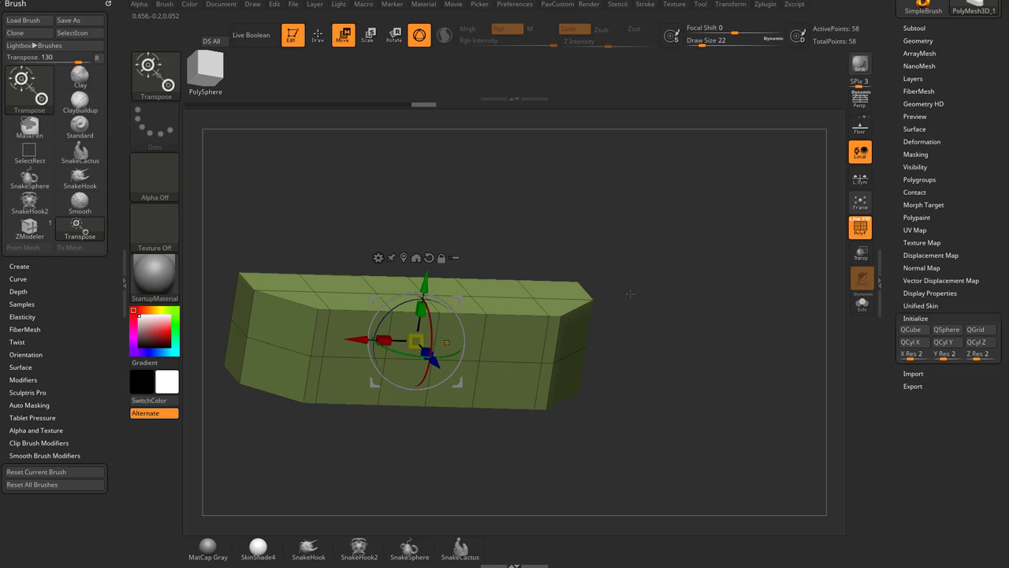
{"action": "key", "text": "ctrl+z"}
{"action": "left_click_drag", "start_coordinate": [687, 270], "coordinate": [610, 300]}
{"action": "left_click_drag", "start_coordinate": [488, 256], "coordinate": [508, 258]}
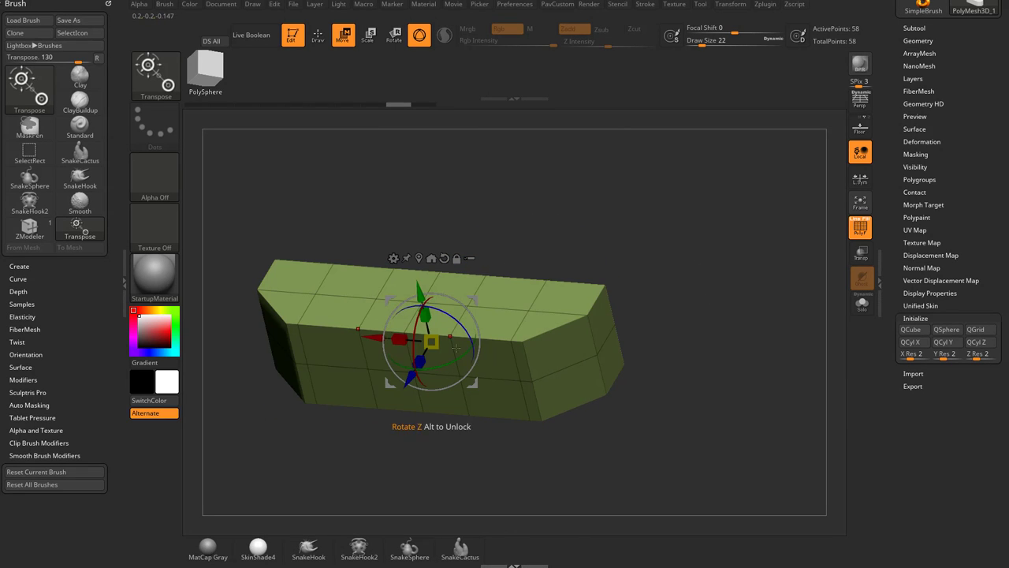
Step: Try rotating the block about individual gizmo axes with the coloured rings, and undo the rotations
{"action": "mouse_move", "coordinate": [455, 316]}
{"action": "left_mouse_down"}
{"action": "mouse_move", "coordinate": [464, 324]}
{"action": "mouse_move", "coordinate": [454, 315]}
{"action": "left_mouse_up"}
{"action": "left_click_drag", "start_coordinate": [448, 365], "coordinate": [449, 364]}
{"action": "left_click_drag", "start_coordinate": [417, 334], "coordinate": [418, 330]}
{"action": "key", "text": "ctrl+z"}
{"action": "key", "text": "ctrl+z"}
Step: Try rotating the block relative to the screen from a front view, and undo it
{"action": "left_click_drag", "start_coordinate": [586, 245], "coordinate": [626, 246]}
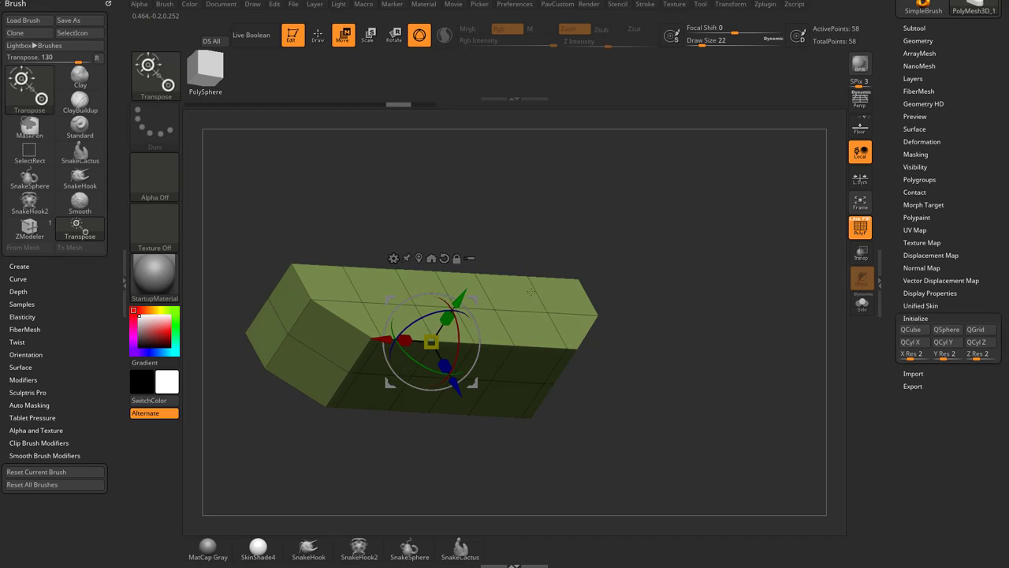
{"action": "left_click_drag", "start_coordinate": [633, 320], "coordinate": [589, 319]}
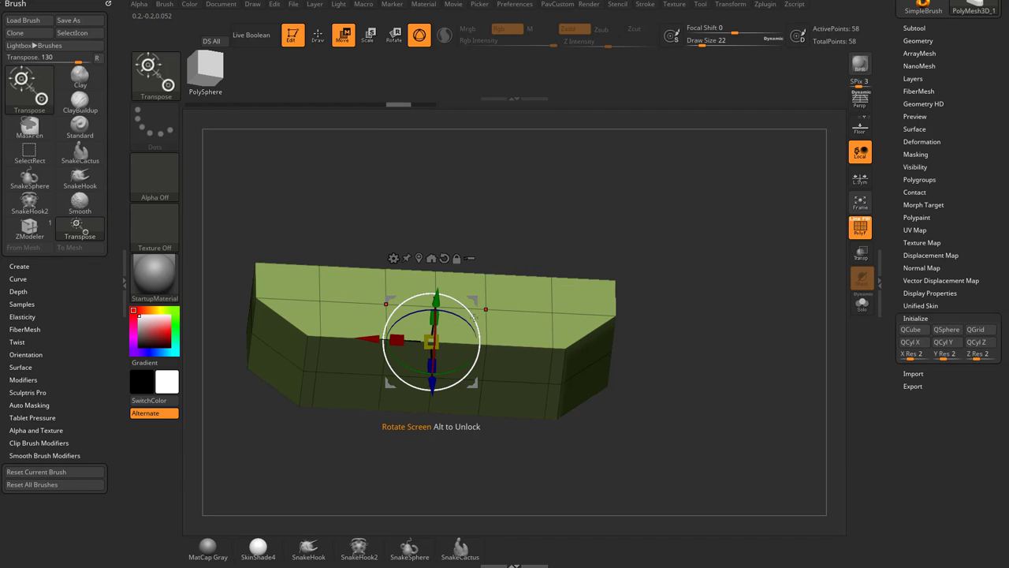
{"action": "left_click_drag", "start_coordinate": [516, 216], "coordinate": [722, 268]}
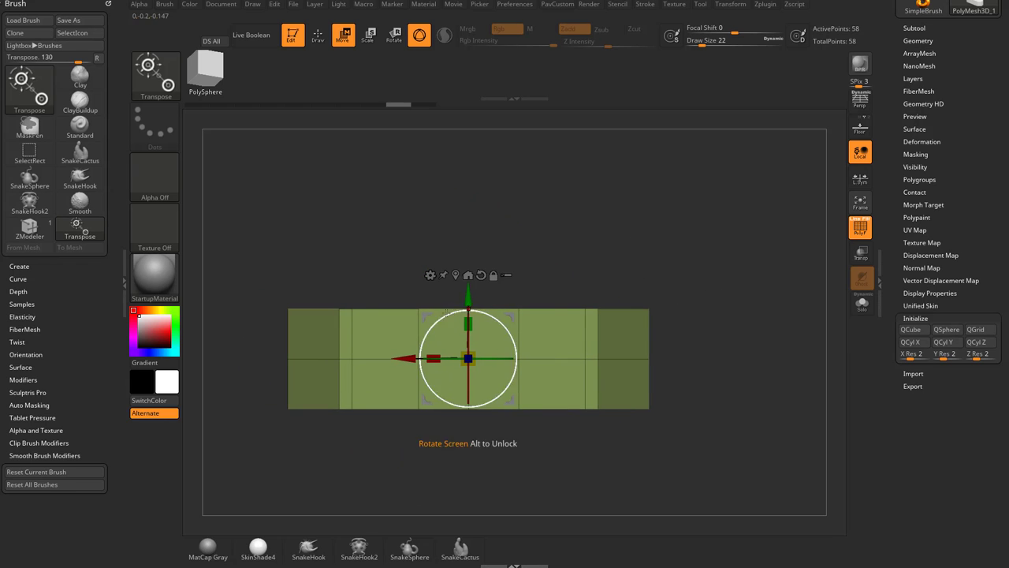
{"action": "left_click_drag", "start_coordinate": [510, 330], "coordinate": [512, 336]}
{"action": "key", "text": "ctrl+z"}
Step: Try more gizmo transformations of the block from different viewing angles, undoing each one
{"action": "left_click_drag", "start_coordinate": [589, 263], "coordinate": [555, 307]}
{"action": "left_click_drag", "start_coordinate": [482, 327], "coordinate": [491, 337]}
{"action": "key", "text": "ctrl+z"}
{"action": "left_click_drag", "start_coordinate": [692, 270], "coordinate": [669, 284]}
{"action": "left_click_drag", "start_coordinate": [500, 321], "coordinate": [475, 306]}
{"action": "mouse_move", "coordinate": [688, 275]}
{"action": "left_mouse_down"}
{"action": "mouse_move", "coordinate": [708, 266]}
{"action": "mouse_move", "coordinate": [655, 245]}
{"action": "mouse_move", "coordinate": [692, 268]}
{"action": "left_mouse_up"}
{"action": "key", "text": "ctrl+z"}
{"action": "key", "text": "ctrl+z"}
{"action": "mouse_move", "coordinate": [593, 297]}
{"action": "left_mouse_down"}
{"action": "mouse_move", "coordinate": [654, 272]}
{"action": "mouse_move", "coordinate": [646, 298]}
{"action": "mouse_move", "coordinate": [565, 300]}
{"action": "mouse_move", "coordinate": [470, 253]}
{"action": "mouse_move", "coordinate": [535, 243]}
{"action": "mouse_move", "coordinate": [611, 331]}
{"action": "mouse_move", "coordinate": [486, 299]}
{"action": "left_mouse_up"}
{"action": "key", "text": "ctrl+z"}
Step: Try moving the block parallel to the screen from two viewing angles, undoing each move
{"action": "left_click_drag", "start_coordinate": [635, 228], "coordinate": [672, 250]}
{"action": "mouse_move", "coordinate": [514, 317]}
{"action": "left_mouse_down"}
{"action": "mouse_move", "coordinate": [533, 317]}
{"action": "mouse_move", "coordinate": [503, 357]}
{"action": "mouse_move", "coordinate": [537, 255]}
{"action": "mouse_move", "coordinate": [544, 322]}
{"action": "left_mouse_up"}
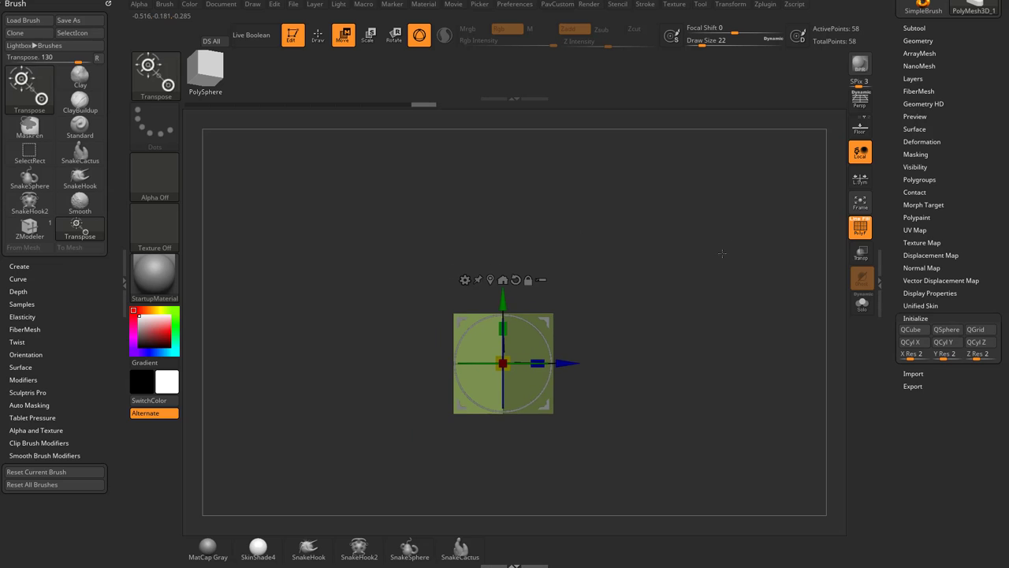
{"action": "key", "text": "ctrl+z"}
{"action": "mouse_move", "coordinate": [705, 263]}
{"action": "left_mouse_down"}
{"action": "mouse_move", "coordinate": [690, 265]}
{"action": "mouse_move", "coordinate": [701, 272]}
{"action": "mouse_move", "coordinate": [694, 267]}
{"action": "mouse_move", "coordinate": [692, 277]}
{"action": "left_mouse_up"}
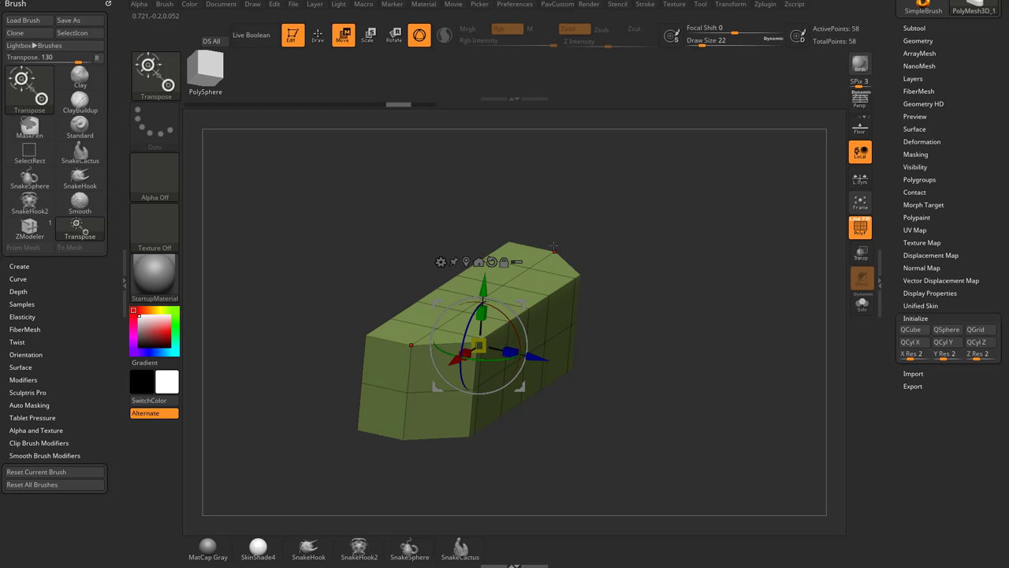
{"action": "mouse_move", "coordinate": [524, 305]}
{"action": "left_mouse_down"}
{"action": "mouse_move", "coordinate": [536, 236]}
{"action": "mouse_move", "coordinate": [550, 299]}
{"action": "mouse_move", "coordinate": [509, 272]}
{"action": "left_mouse_up"}
{"action": "key", "text": "ctrl+z"}
Step: Unlock the gizmo temporarily to move it off the block and rotate its orientation without altering the mesh
{"action": "left_click_drag", "start_coordinate": [695, 292], "coordinate": [731, 273]}
{"action": "left_click_drag", "start_coordinate": [754, 270], "coordinate": [744, 318]}
{"action": "left_click_drag", "start_coordinate": [744, 319], "coordinate": [739, 294], "text": "alt"}
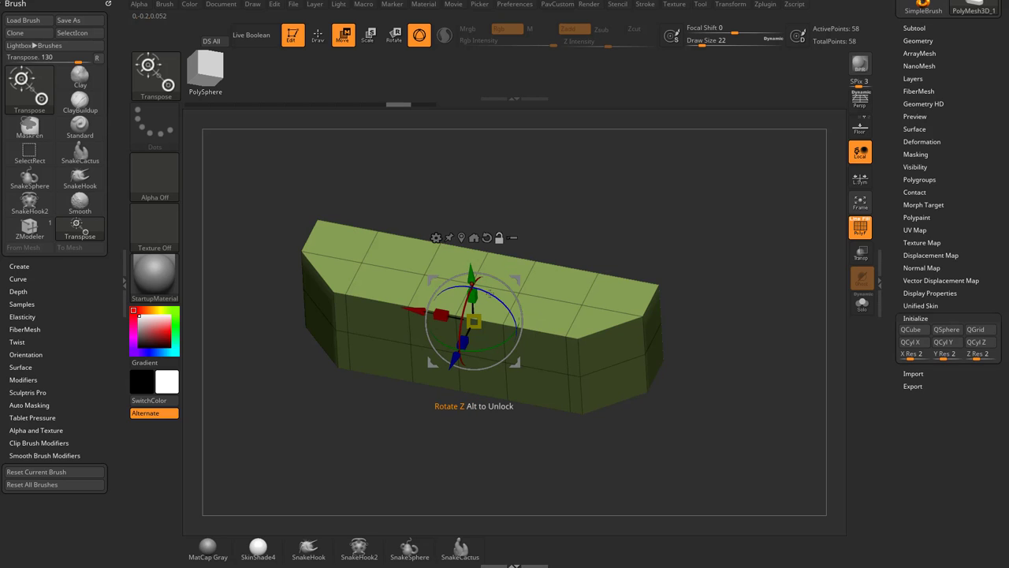
{"action": "left_click_drag", "start_coordinate": [516, 279], "coordinate": [741, 201], "text": "alt"}
{"action": "left_click_drag", "start_coordinate": [681, 246], "coordinate": [667, 272], "text": "alt"}
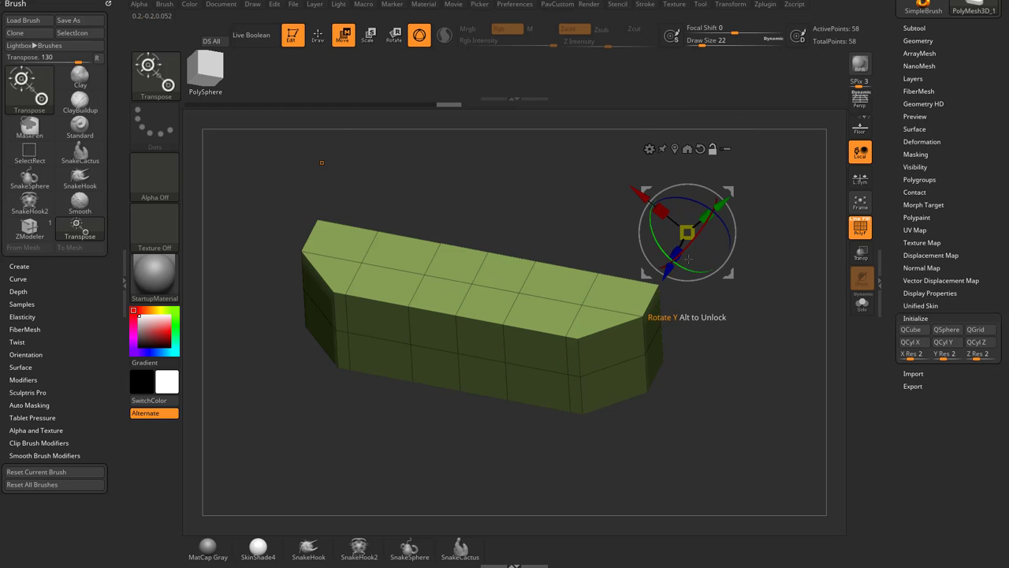
{"action": "left_click_drag", "start_coordinate": [718, 316], "coordinate": [753, 290]}
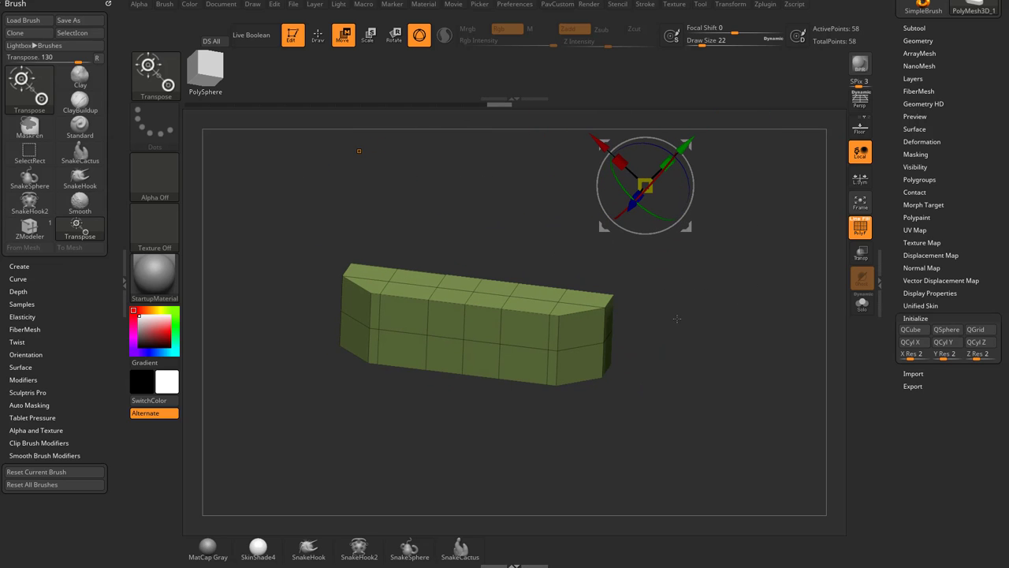
Step: Snap the gizmo to several different faces of the block, and undo the last change
{"action": "left_click", "coordinate": [534, 304]}
{"action": "left_click_drag", "start_coordinate": [697, 304], "coordinate": [706, 344]}
{"action": "left_click", "coordinate": [633, 339], "text": "alt"}
{"action": "left_click_drag", "start_coordinate": [706, 344], "coordinate": [703, 388]}
{"action": "left_click", "coordinate": [487, 305], "text": "alt"}
{"action": "left_click", "coordinate": [576, 309], "text": "alt"}
{"action": "mouse_move", "coordinate": [630, 258]}
{"action": "left_mouse_down"}
{"action": "mouse_move", "coordinate": [667, 221]}
{"action": "mouse_move", "coordinate": [611, 276]}
{"action": "left_mouse_up"}
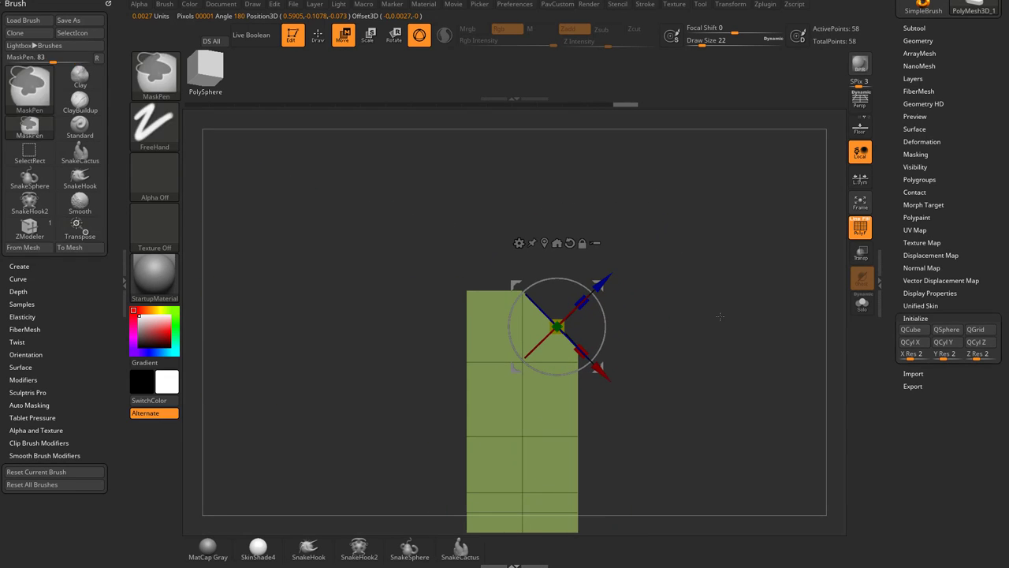
{"action": "key", "text": "ctrl+z"}
Step: Return to Draw mode and mask the block's middle section from a straight-on view, leaving both ends unmasked
{"action": "key", "text": "q"}
{"action": "mouse_move", "coordinate": [712, 332]}
{"action": "left_mouse_down"}
{"action": "mouse_move", "coordinate": [711, 247]}
{"action": "mouse_move", "coordinate": [702, 326]}
{"action": "left_mouse_up"}
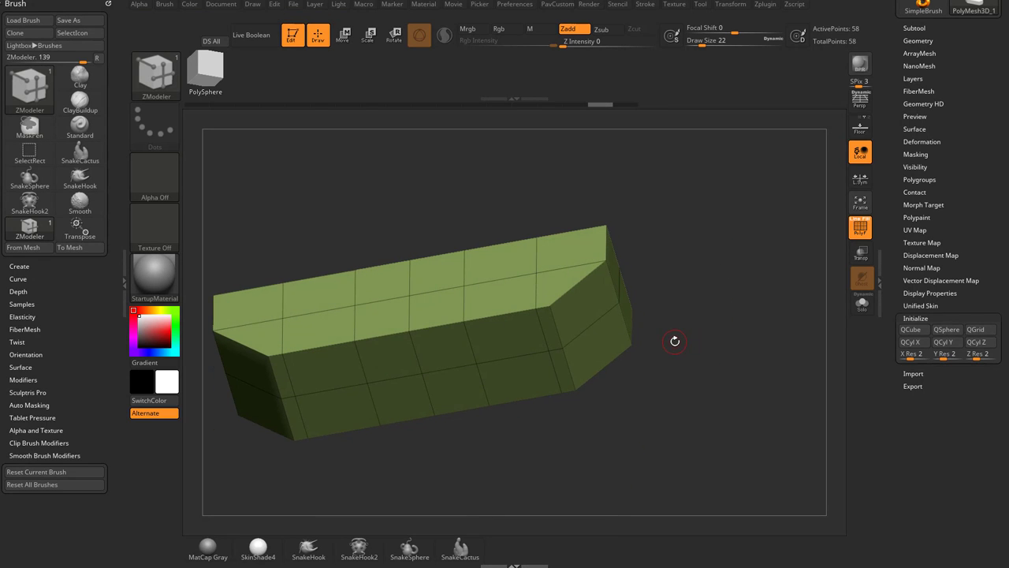
{"action": "left_click_drag", "start_coordinate": [683, 331], "coordinate": [659, 331], "text": "shift"}
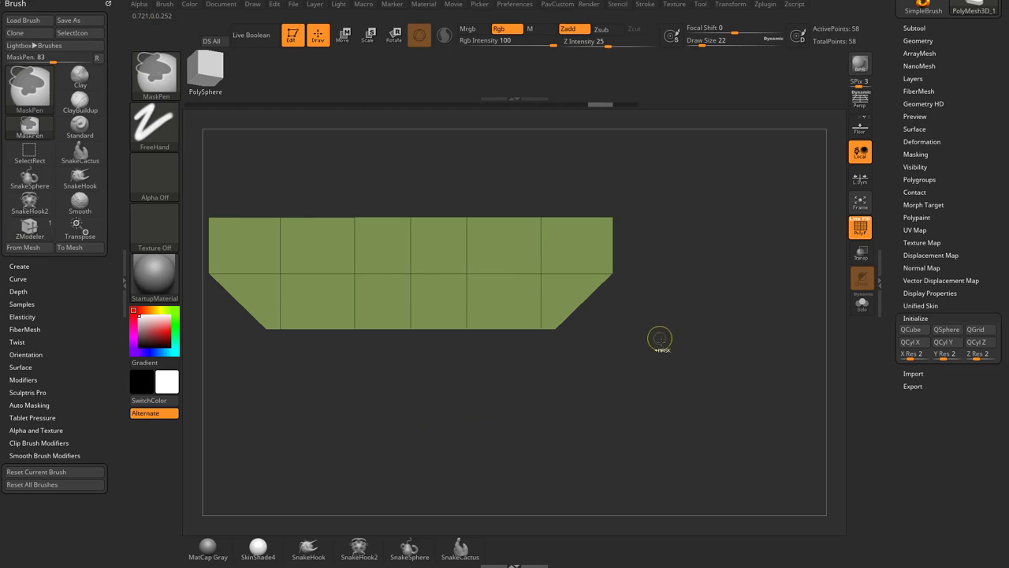
{"action": "left_click_drag", "start_coordinate": [689, 425], "coordinate": [550, 268], "text": "ctrl"}
{"action": "left_click_drag", "start_coordinate": [687, 340], "coordinate": [693, 264]}
{"action": "key", "text": "ctrl+z"}
{"action": "left_click_drag", "start_coordinate": [693, 325], "coordinate": [690, 356]}
{"action": "left_click_drag", "start_coordinate": [683, 403], "coordinate": [550, 266], "text": "ctrl"}
{"action": "mouse_move", "coordinate": [677, 319]}
{"action": "left_mouse_down"}
{"action": "mouse_move", "coordinate": [678, 268]}
{"action": "mouse_move", "coordinate": [628, 298]}
{"action": "mouse_move", "coordinate": [689, 327]}
{"action": "left_mouse_up"}
Step: Activate the Move gizmo on the masked block and align it to the angled end face
{"action": "key", "text": "w"}
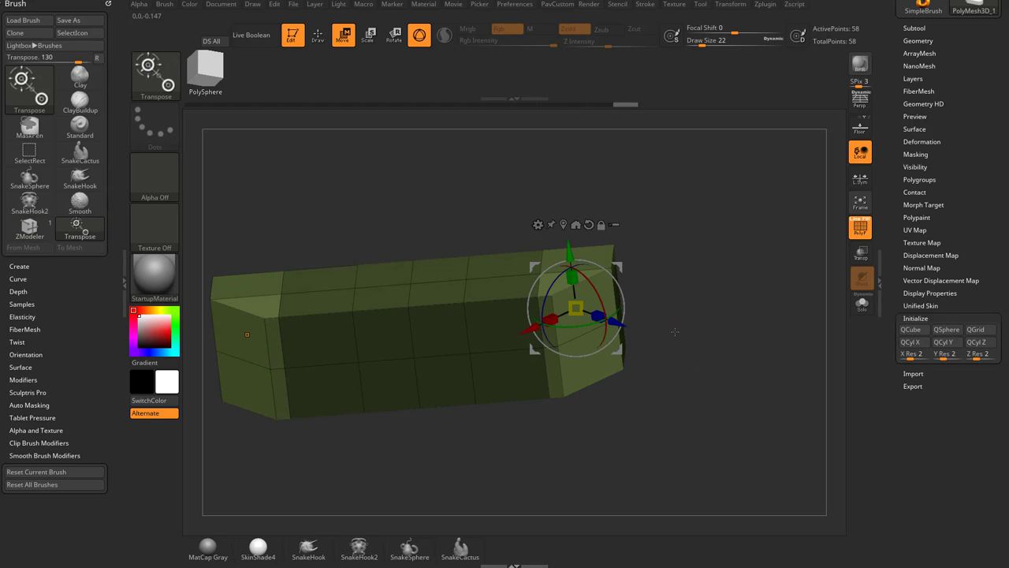
{"action": "left_click", "coordinate": [435, 330], "text": "alt"}
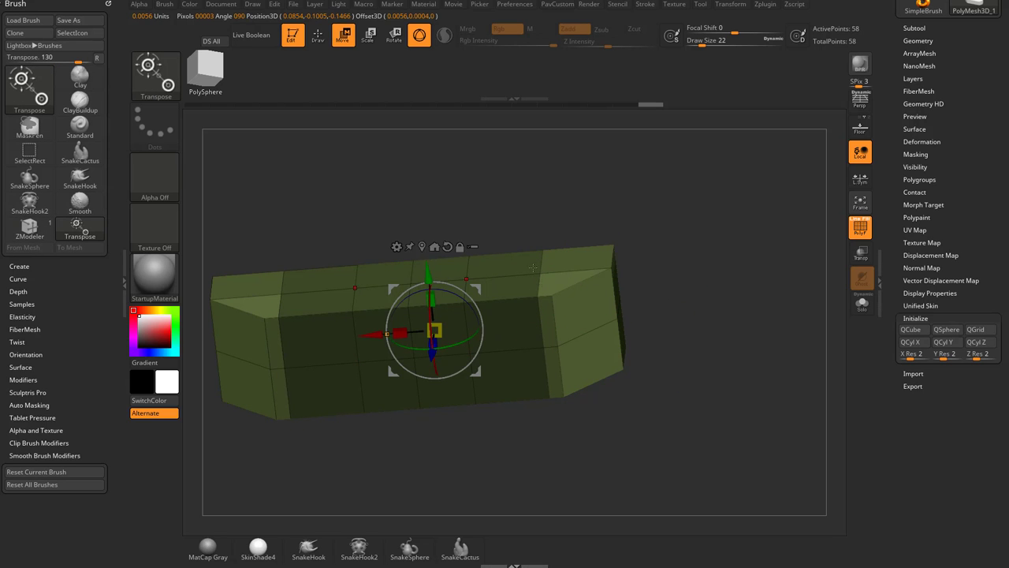
{"action": "left_click", "coordinate": [586, 313]}
{"action": "left_click_drag", "start_coordinate": [689, 298], "coordinate": [742, 354]}
{"action": "mouse_move", "coordinate": [716, 315]}
{"action": "left_mouse_down"}
{"action": "mouse_move", "coordinate": [711, 259]}
{"action": "mouse_move", "coordinate": [717, 316]}
{"action": "left_mouse_up"}
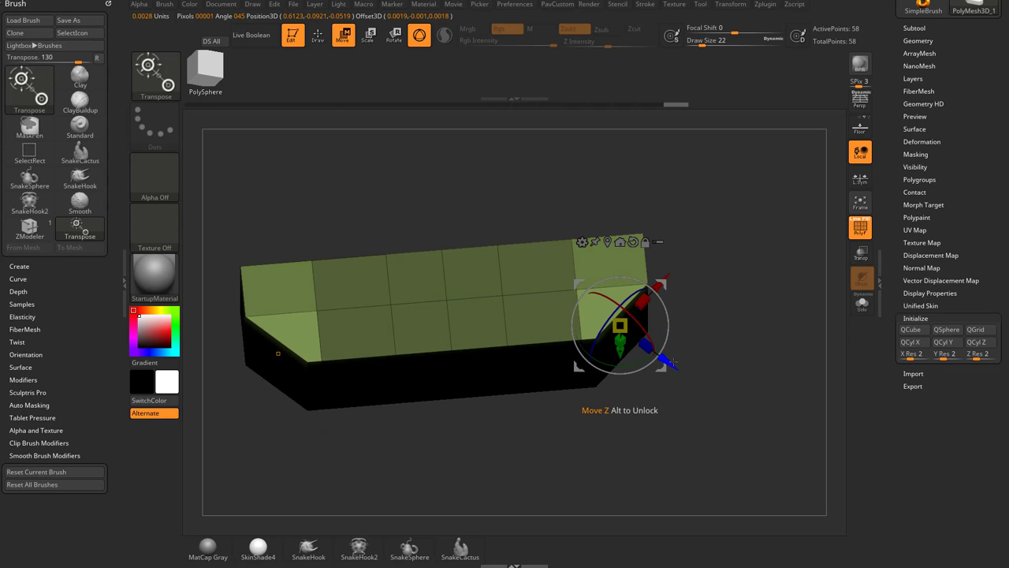
Step: Try moving the unmasked ends of the block along the gizmo's Z axis, and undo the move
{"action": "left_click_drag", "start_coordinate": [673, 364], "coordinate": [698, 346]}
{"action": "key", "text": "ctrl+z"}
{"action": "key", "text": "ctrl+z"}
Step: Snap the gizmo to another face of the block's end, try moving and rotating the unmasked geometry from there, and undo the changes
{"action": "left_click_drag", "start_coordinate": [660, 262], "coordinate": [621, 428], "text": "ctrl"}
{"action": "left_click_drag", "start_coordinate": [698, 268], "coordinate": [580, 451], "text": "ctrl+alt"}
{"action": "left_click_drag", "start_coordinate": [654, 349], "coordinate": [623, 307]}
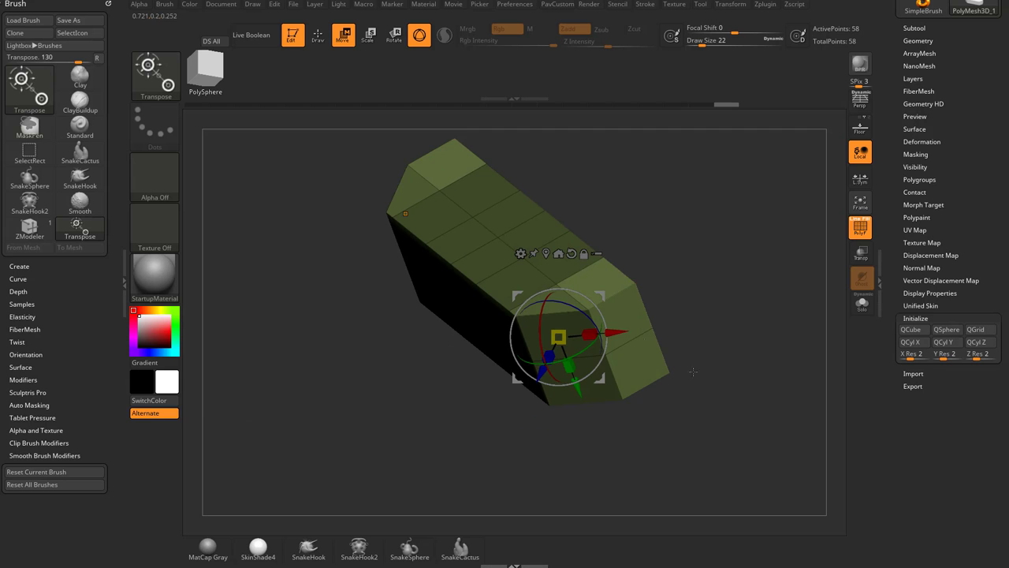
{"action": "left_click", "coordinate": [623, 309], "text": "alt"}
{"action": "left_click_drag", "start_coordinate": [725, 308], "coordinate": [750, 306]}
{"action": "left_click_drag", "start_coordinate": [687, 338], "coordinate": [733, 364]}
{"action": "key", "text": "ctrl+z"}
{"action": "left_click_drag", "start_coordinate": [767, 320], "coordinate": [713, 314]}
{"action": "left_click_drag", "start_coordinate": [685, 272], "coordinate": [701, 262]}
{"action": "key", "text": "ctrl+z"}
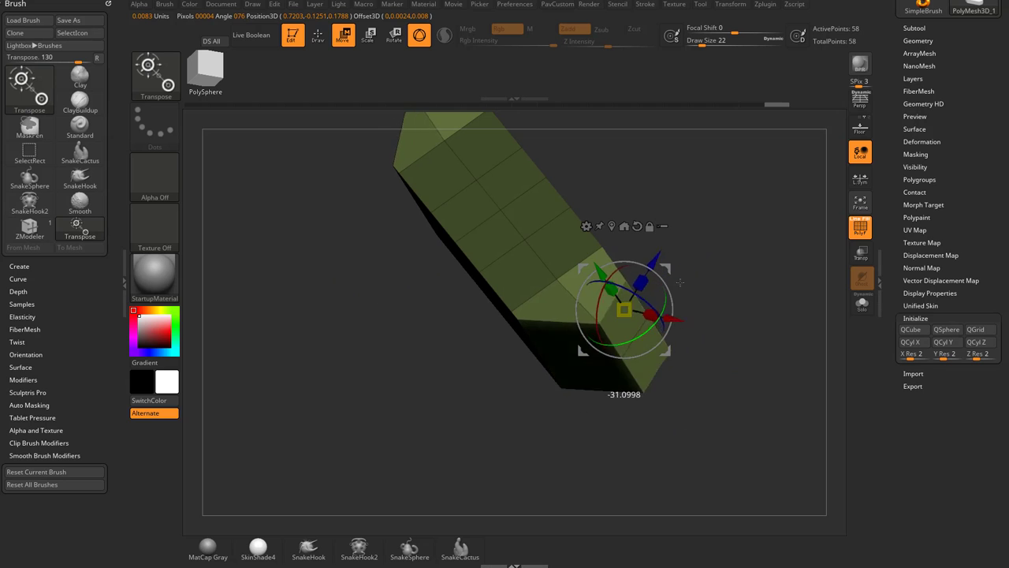
{"action": "key", "text": "ctrl+z"}
Step: Realign the gizmo to different faces of the block's end, try transforming the unmasked geometry along the new axes, and undo it
{"action": "mouse_move", "coordinate": [743, 345]}
{"action": "left_mouse_down"}
{"action": "mouse_move", "coordinate": [776, 323]}
{"action": "mouse_move", "coordinate": [737, 352]}
{"action": "left_mouse_up"}
{"action": "left_click_drag", "start_coordinate": [737, 352], "coordinate": [721, 350]}
{"action": "left_click_drag", "start_coordinate": [660, 327], "coordinate": [622, 352]}
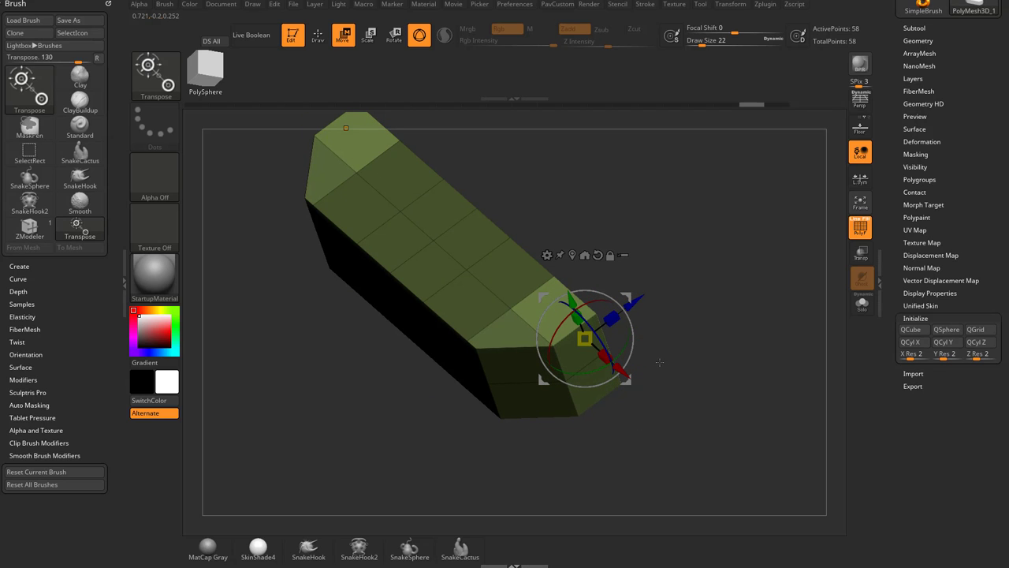
{"action": "left_click_drag", "start_coordinate": [614, 365], "coordinate": [569, 382], "text": "alt"}
{"action": "key", "text": "ctrl+z"}
{"action": "left_click", "coordinate": [517, 368], "text": "alt"}
{"action": "left_click", "coordinate": [579, 346], "text": "alt"}
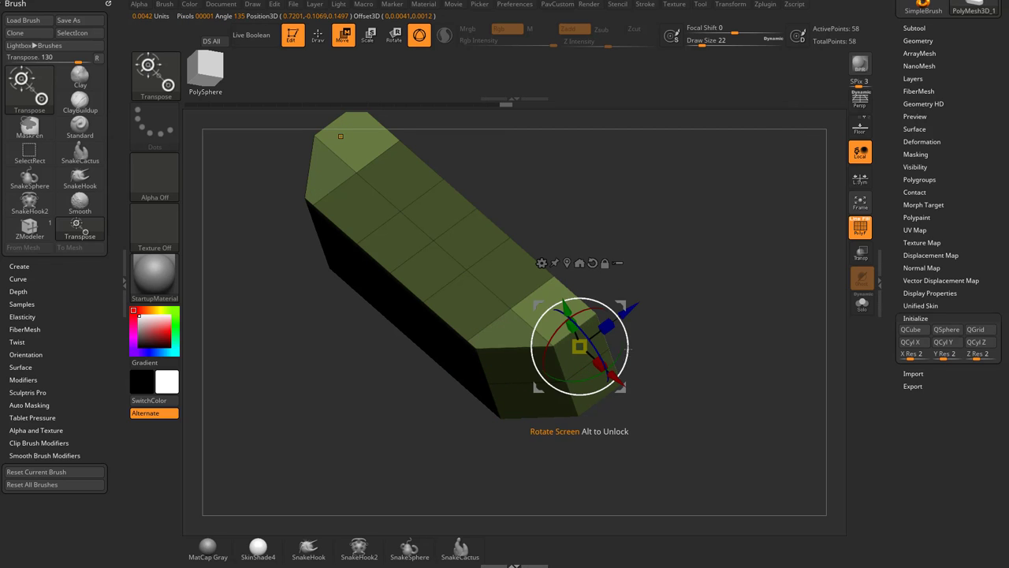
{"action": "left_click_drag", "start_coordinate": [617, 359], "coordinate": [643, 399]}
{"action": "key", "text": "ctrl+z"}
{"action": "key", "text": "ctrl+z"}
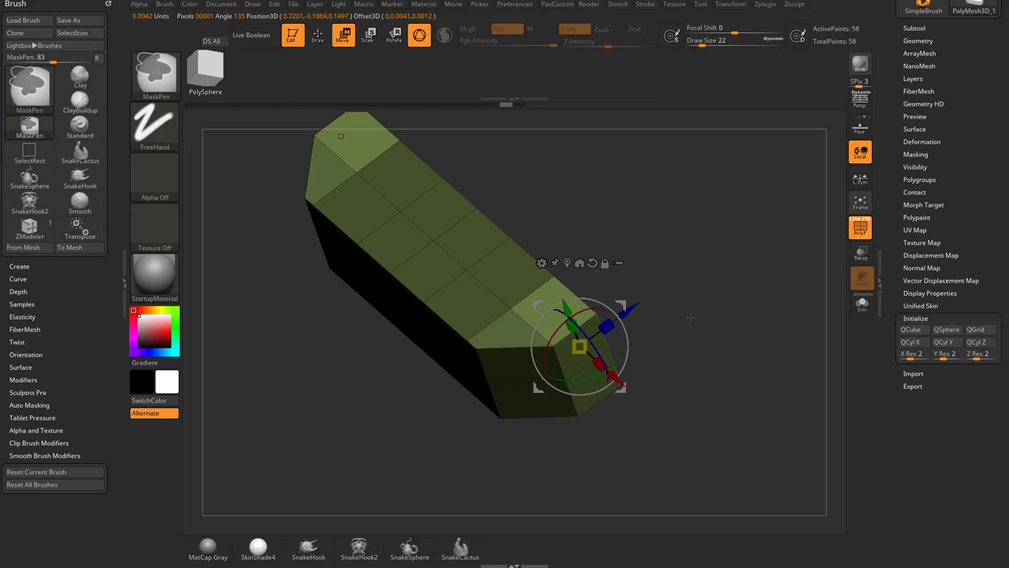
Step: Clear the block's mask, and load DemoSoldier.ZTL from LightBox in a full front view with LightBox hidden
{"action": "left_click_drag", "start_coordinate": [690, 318], "coordinate": [704, 374], "text": "ctrl"}
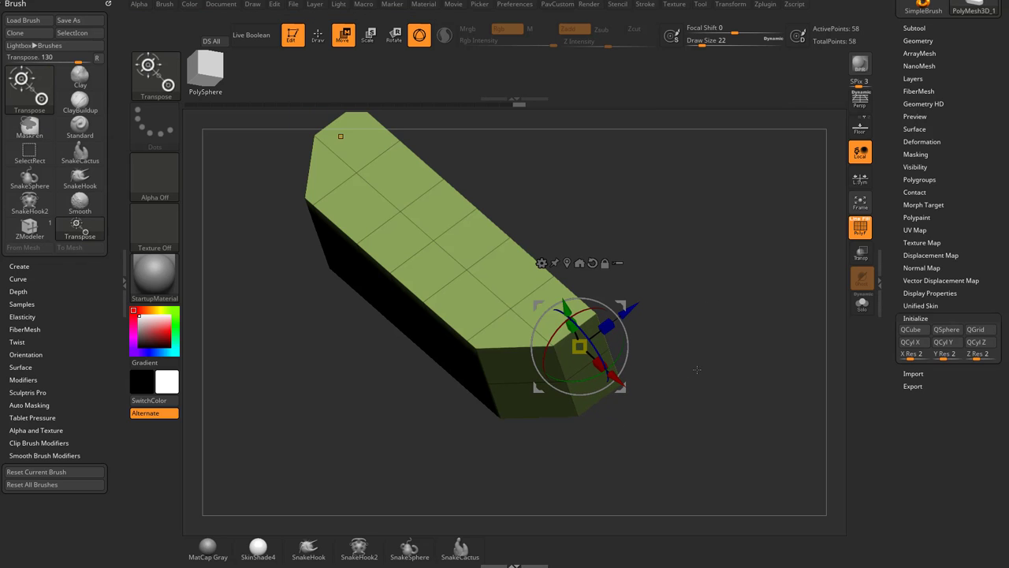
{"action": "key", "text": "comma"}
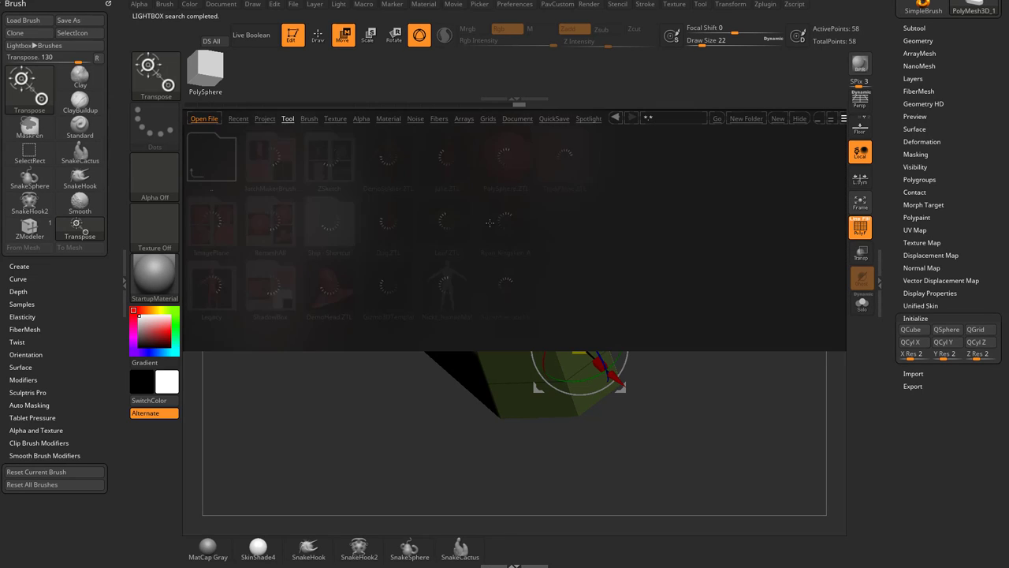
{"action": "double_click", "coordinate": [398, 155]}
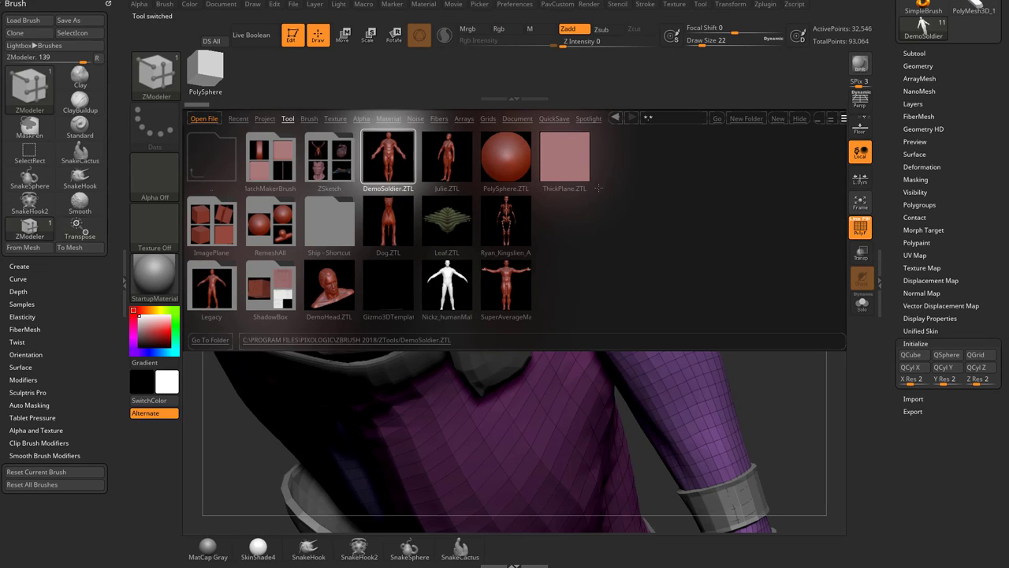
{"action": "left_click", "coordinate": [797, 120]}
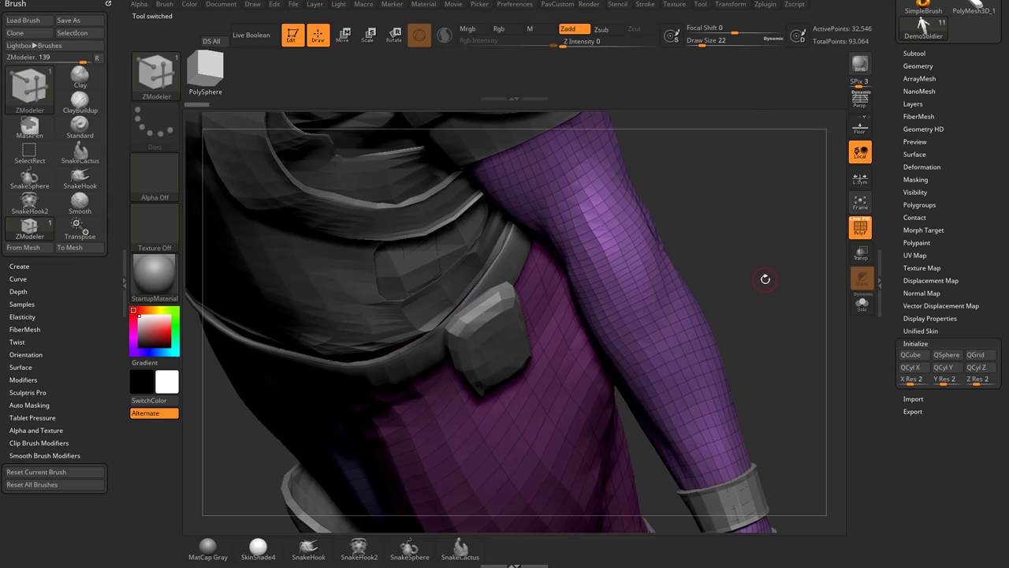
{"action": "key", "text": "f"}
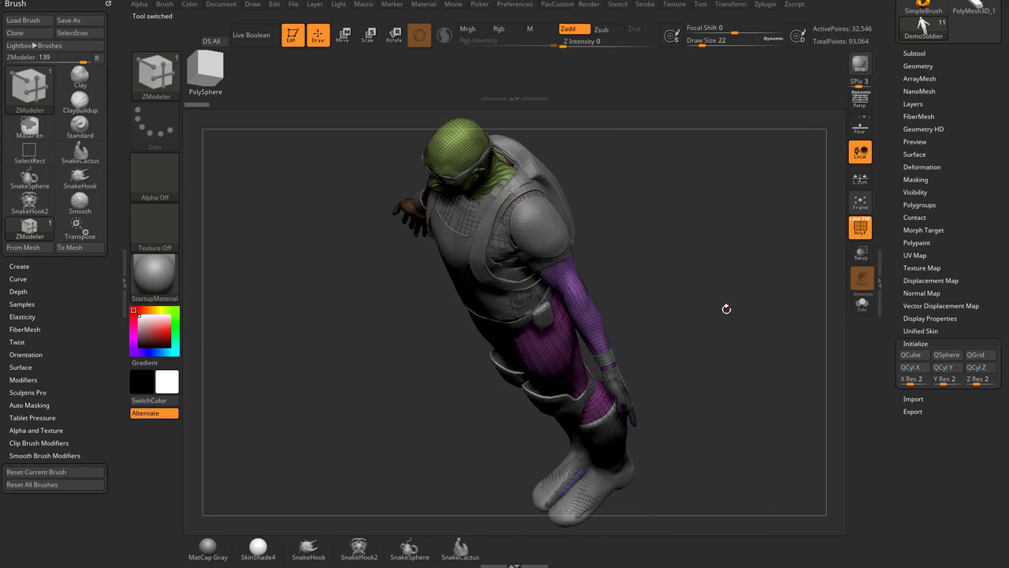
{"action": "left_click_drag", "start_coordinate": [726, 308], "coordinate": [732, 300], "text": "shift"}
{"action": "left_click_drag", "start_coordinate": [739, 255], "coordinate": [727, 278], "text": "alt"}
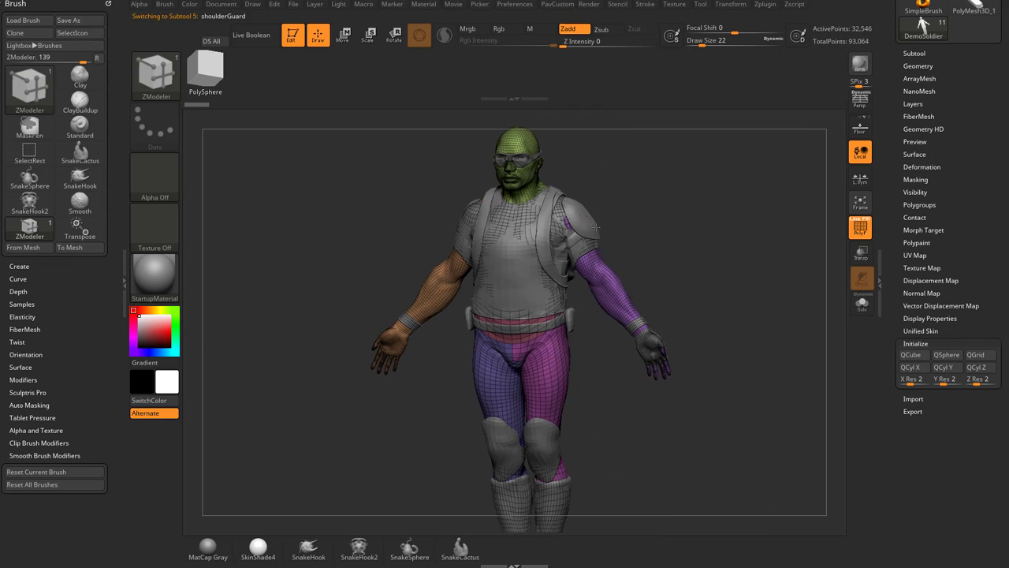
Step: Make the soldier's body the active subtool and set the draw size to 54
{"action": "left_click", "coordinate": [565, 280], "text": "alt"}
{"action": "left_click", "coordinate": [606, 291], "text": "alt"}
{"action": "key", "text": "s"}
{"action": "left_click", "coordinate": [683, 261]}
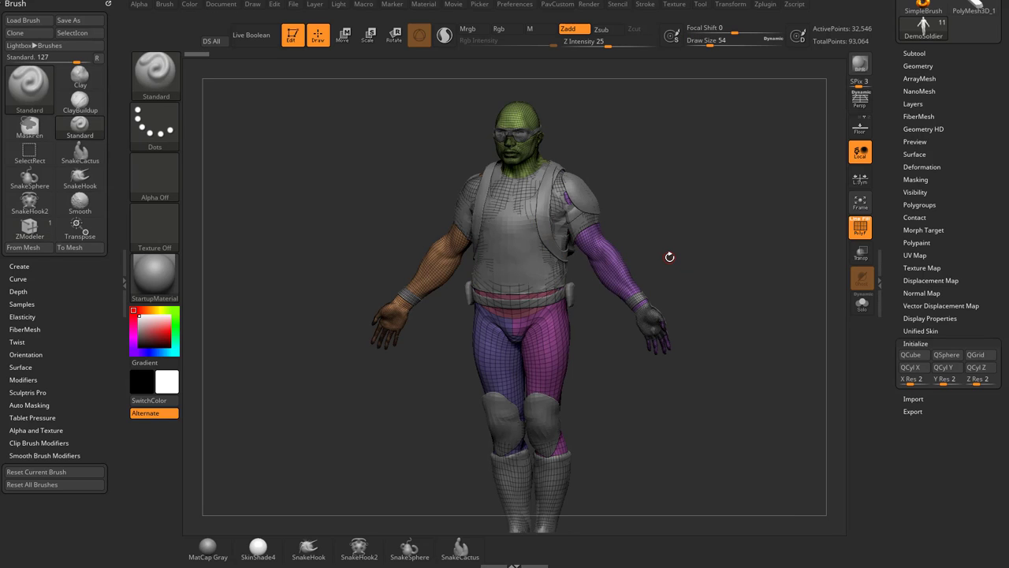
Step: Activate the Move gizmo and make the soldier's vest the active subtool
{"action": "key", "text": "w"}
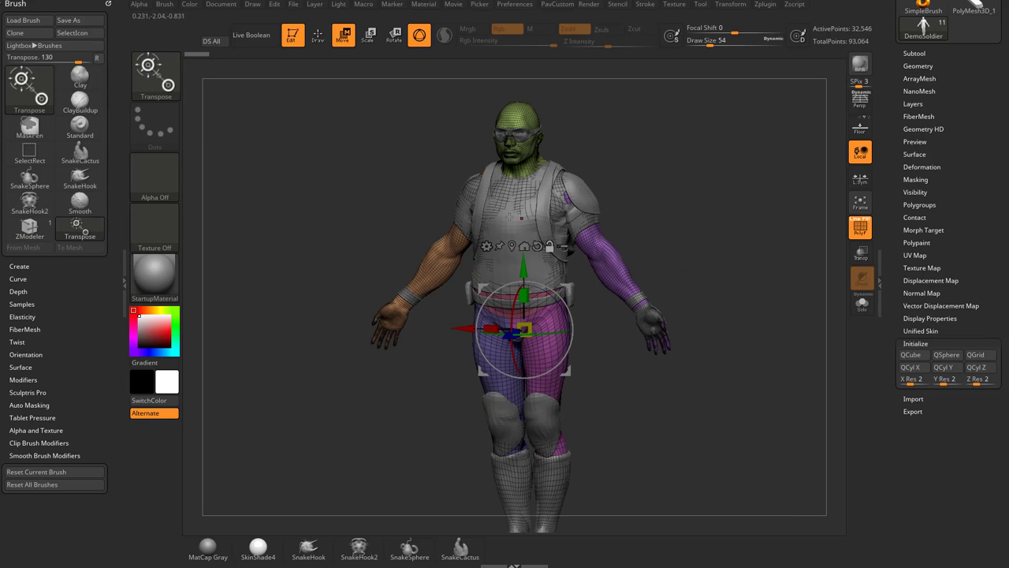
{"action": "left_click", "coordinate": [542, 220], "text": "alt"}
{"action": "left_click_drag", "start_coordinate": [663, 243], "coordinate": [715, 244], "text": "alt"}
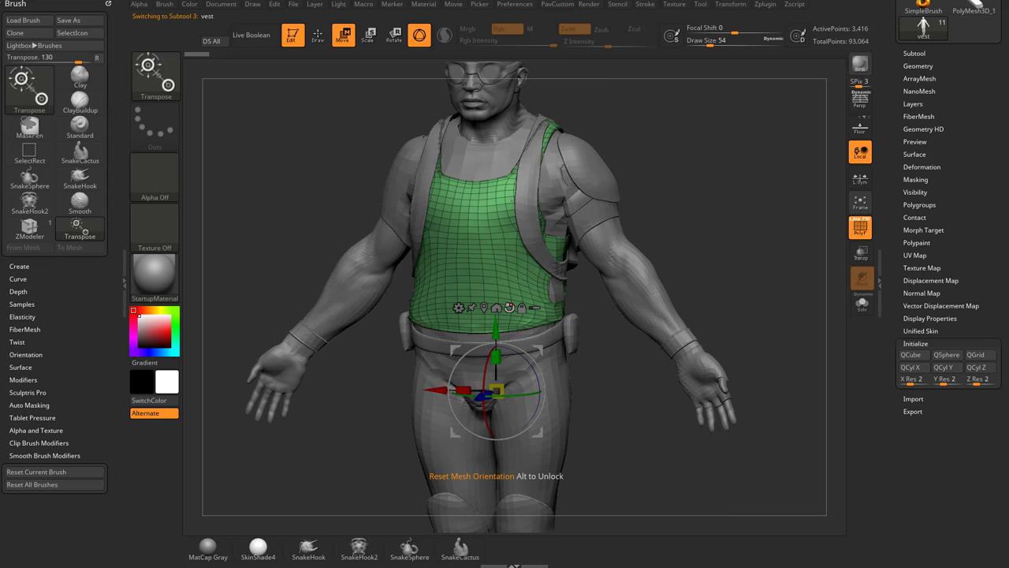
Step: Move the temporarily unlocked gizmo off the body beside the shoulder, and snap it to several points on the vest's front
{"action": "left_click_drag", "start_coordinate": [540, 349], "coordinate": [761, 139], "text": "alt"}
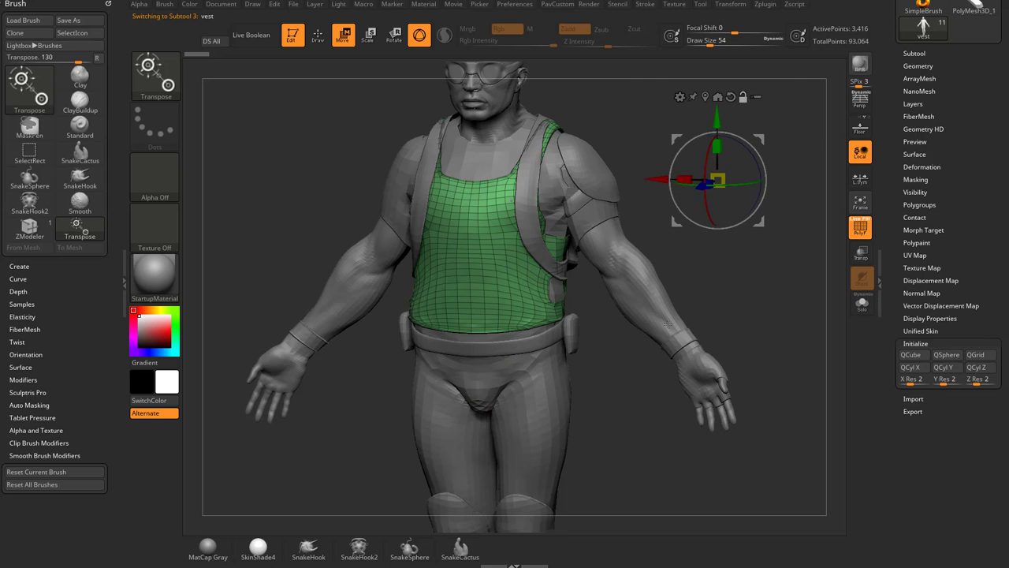
{"action": "left_click", "coordinate": [467, 254]}
{"action": "left_click_drag", "start_coordinate": [740, 261], "coordinate": [777, 267]}
{"action": "left_click", "coordinate": [526, 292]}
{"action": "mouse_move", "coordinate": [699, 248]}
{"action": "left_mouse_down"}
{"action": "mouse_move", "coordinate": [670, 246]}
{"action": "mouse_move", "coordinate": [705, 221]}
{"action": "mouse_move", "coordinate": [708, 235]}
{"action": "mouse_move", "coordinate": [699, 237]}
{"action": "left_mouse_up"}
{"action": "left_click", "coordinate": [457, 228], "text": "alt"}
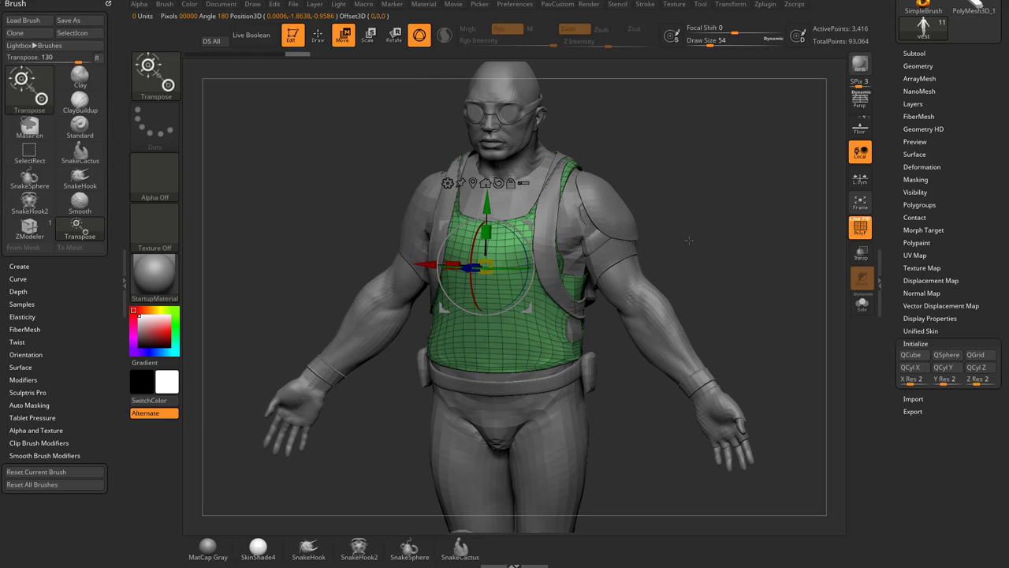
{"action": "left_click", "coordinate": [536, 322], "text": "alt"}
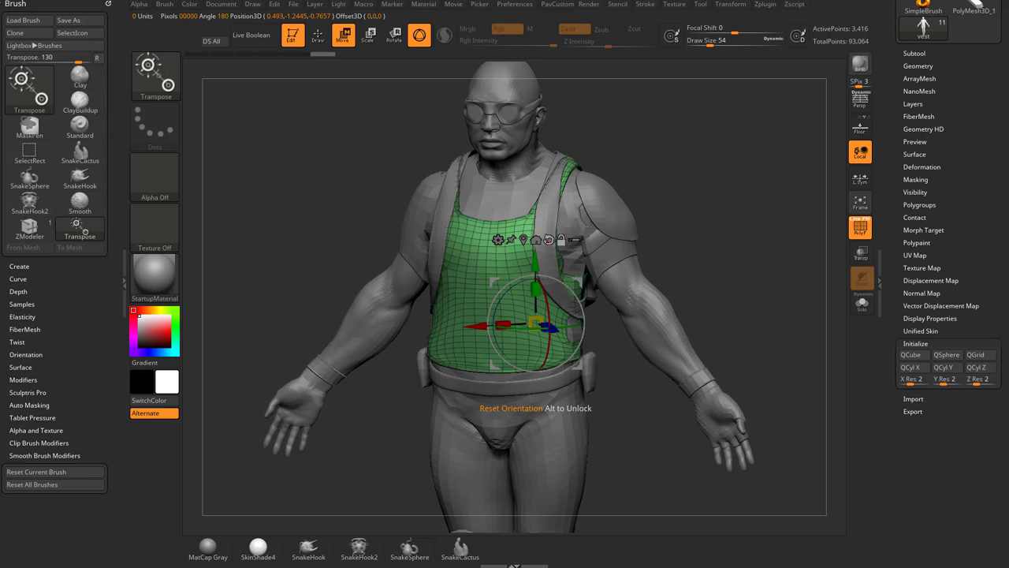
Step: Reset the gizmo's orientation without altering the vest, and toggle the gizmo's lock
{"action": "left_click_drag", "start_coordinate": [698, 226], "coordinate": [702, 294]}
{"action": "left_click", "coordinate": [550, 239], "text": "alt"}
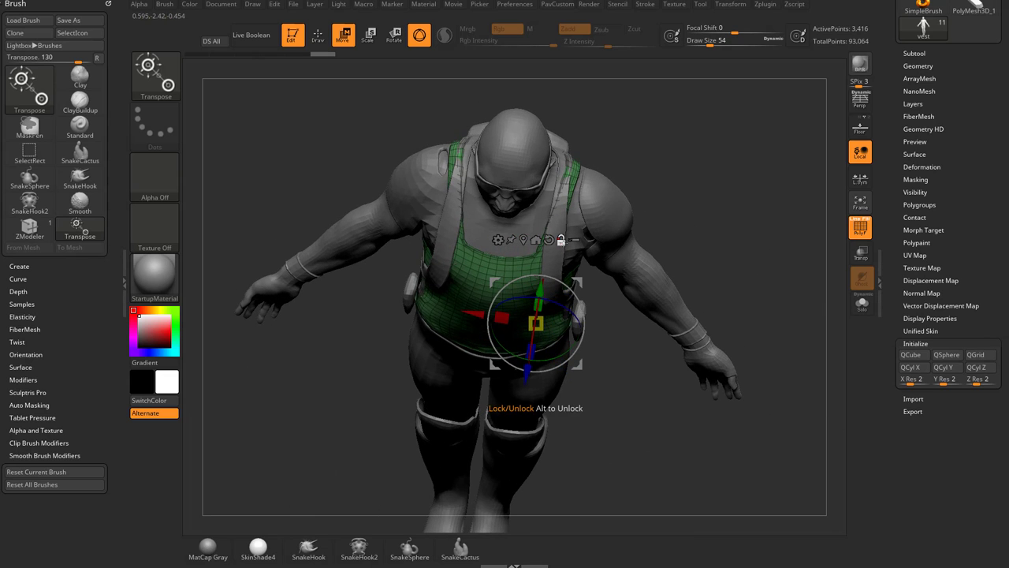
{"action": "left_click", "coordinate": [562, 242]}
{"action": "left_click_drag", "start_coordinate": [684, 216], "coordinate": [696, 259]}
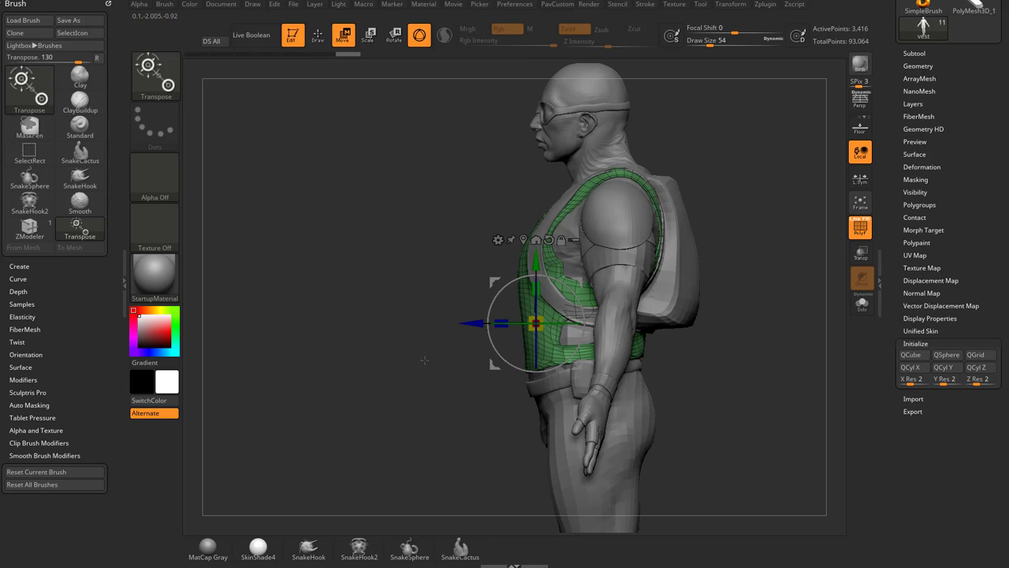
Step: Tilt the temporarily unlocked gizmo and move it beside the soldier's shoulder, and reset its orientation without altering the vest
{"action": "left_click_drag", "start_coordinate": [421, 360], "coordinate": [473, 356], "text": "shift"}
{"action": "left_click_drag", "start_coordinate": [576, 322], "coordinate": [579, 345], "text": "alt"}
{"action": "mouse_move", "coordinate": [578, 282]}
{"action": "left_mouse_down", "text": "alt"}
{"action": "mouse_move", "coordinate": [682, 169]}
{"action": "mouse_move", "coordinate": [682, 156]}
{"action": "left_mouse_up", "text": "alt"}
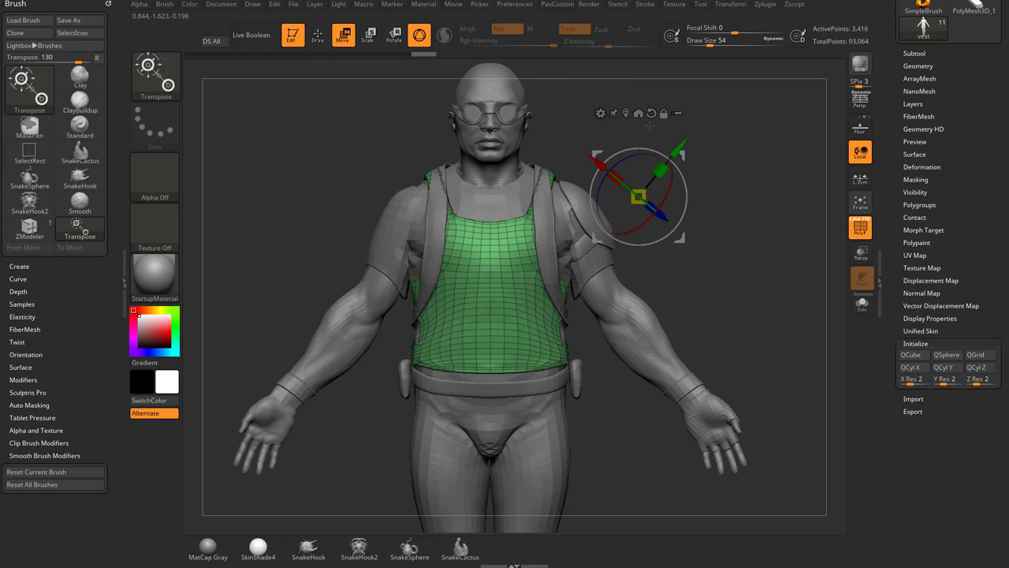
{"action": "left_click", "coordinate": [651, 113], "text": "alt"}
{"action": "left_click_drag", "start_coordinate": [766, 261], "coordinate": [800, 262]}
{"action": "left_click_drag", "start_coordinate": [800, 262], "coordinate": [758, 306], "text": "alt"}
{"action": "mouse_move", "coordinate": [758, 306]}
{"action": "left_mouse_down"}
{"action": "mouse_move", "coordinate": [727, 272]}
{"action": "mouse_move", "coordinate": [758, 287]}
{"action": "left_mouse_up"}
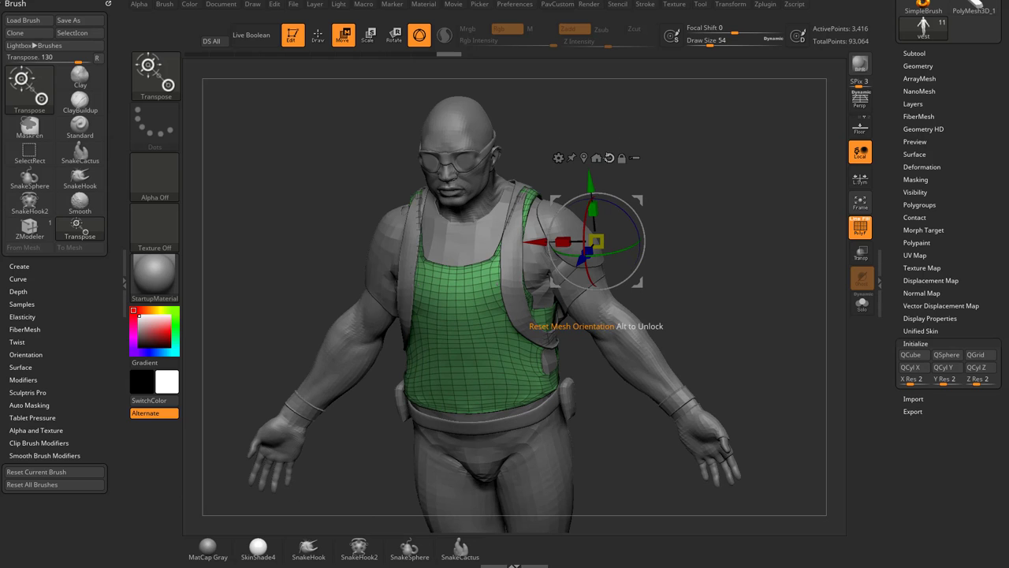
Step: Rotate the unlocked gizmo to a tilted orientation beside the shoulder in several directions, leaving the vest in place
{"action": "left_click_drag", "start_coordinate": [711, 231], "coordinate": [744, 214], "text": "shift"}
{"action": "left_click_drag", "start_coordinate": [604, 194], "coordinate": [631, 211], "text": "alt"}
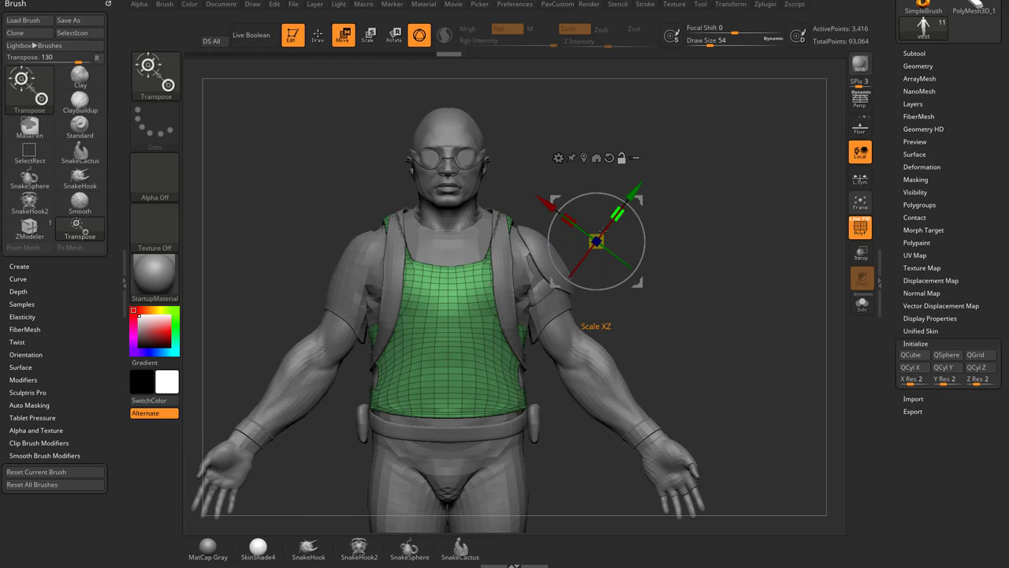
{"action": "left_click_drag", "start_coordinate": [684, 233], "coordinate": [684, 268]}
{"action": "left_click_drag", "start_coordinate": [616, 276], "coordinate": [574, 231]}
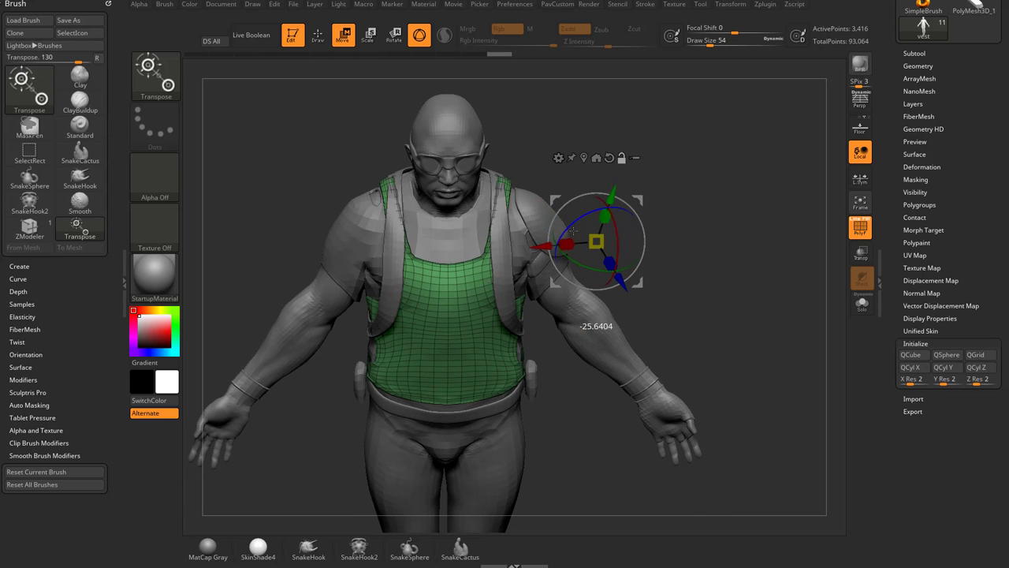
{"action": "left_click_drag", "start_coordinate": [740, 279], "coordinate": [707, 202]}
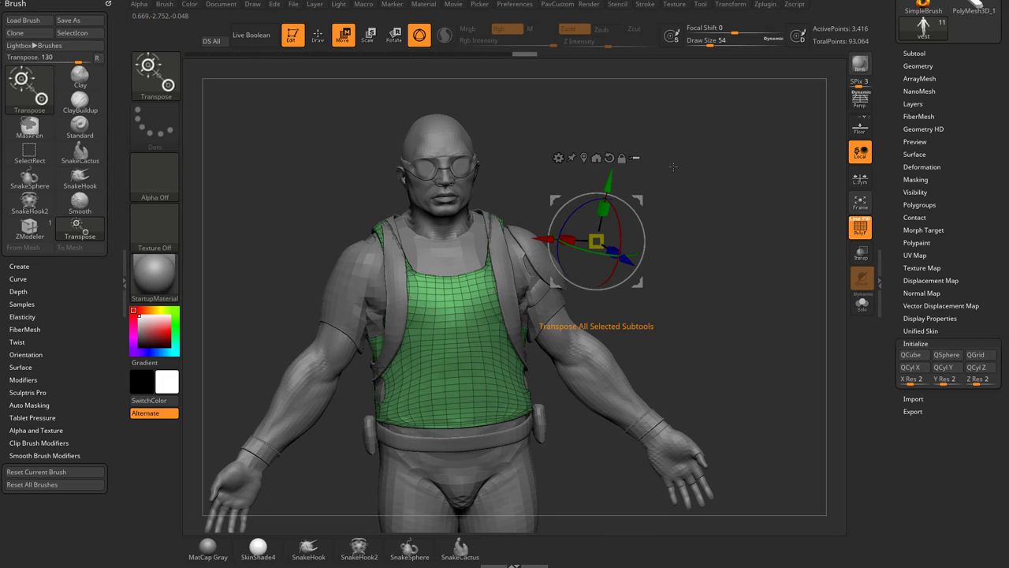
{"action": "left_click_drag", "start_coordinate": [673, 166], "coordinate": [657, 169], "text": "shift"}
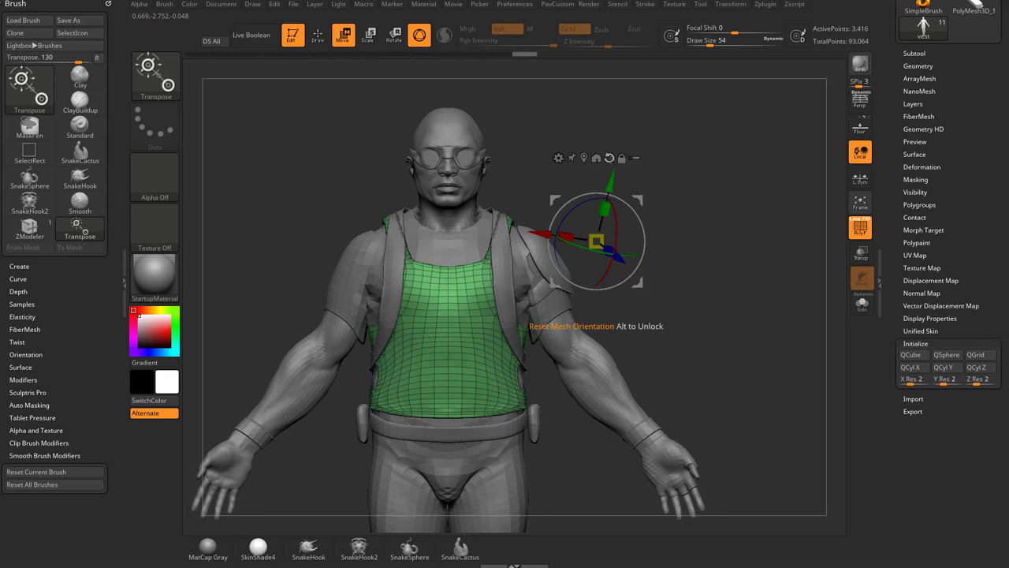
Step: Apply Reset Mesh Orientation to the vest with the gizmo locked, toggle Solo mode on and off, and undo the reset
{"action": "left_click", "coordinate": [609, 158]}
{"action": "left_click_drag", "start_coordinate": [829, 265], "coordinate": [838, 317]}
{"action": "left_click", "coordinate": [862, 306]}
{"action": "left_click", "coordinate": [862, 305]}
{"action": "left_click_drag", "start_coordinate": [768, 306], "coordinate": [743, 305], "text": "shift"}
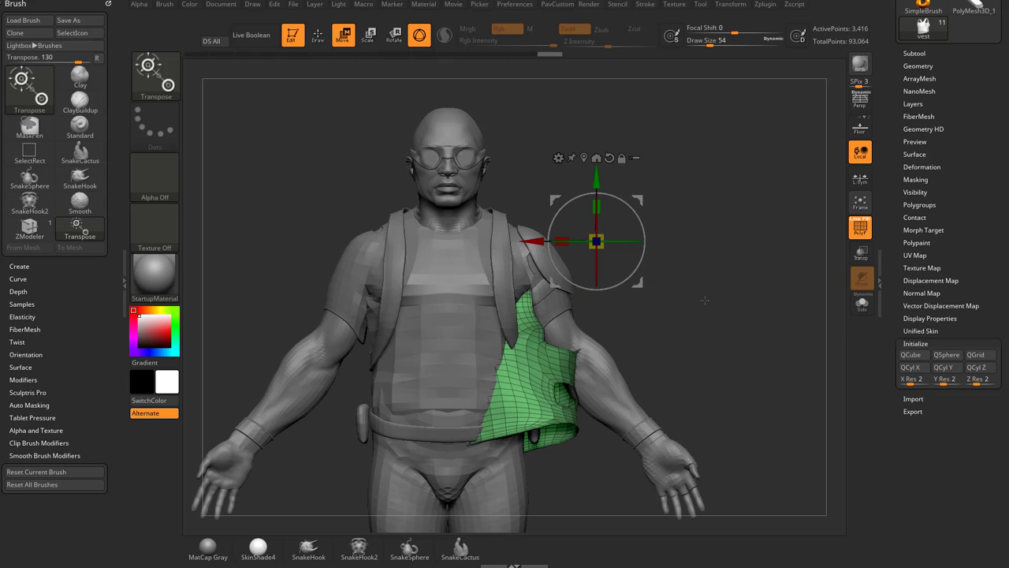
{"action": "key", "text": "ctrl+z"}
Step: Snap the gizmo to the vest's lower front, apply Reset Mesh Orientation, and inspect the vest in Solo mode
{"action": "left_click_drag", "start_coordinate": [640, 287], "coordinate": [702, 333]}
{"action": "left_click", "coordinate": [467, 332], "text": "alt"}
{"action": "left_click_drag", "start_coordinate": [688, 234], "coordinate": [581, 275], "text": "alt"}
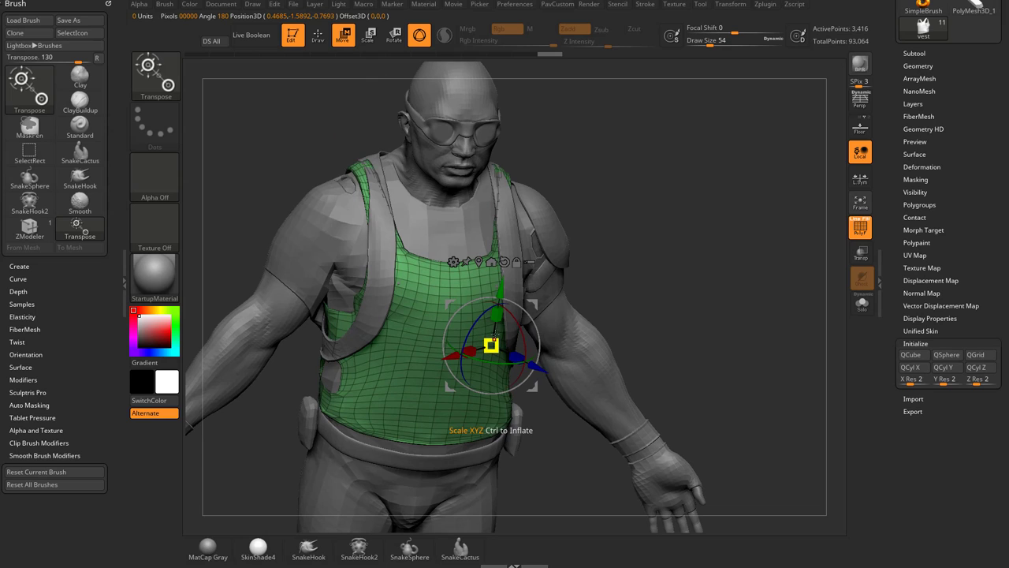
{"action": "left_click", "coordinate": [504, 264]}
{"action": "left_click", "coordinate": [861, 305]}
{"action": "left_click_drag", "start_coordinate": [777, 251], "coordinate": [692, 316]}
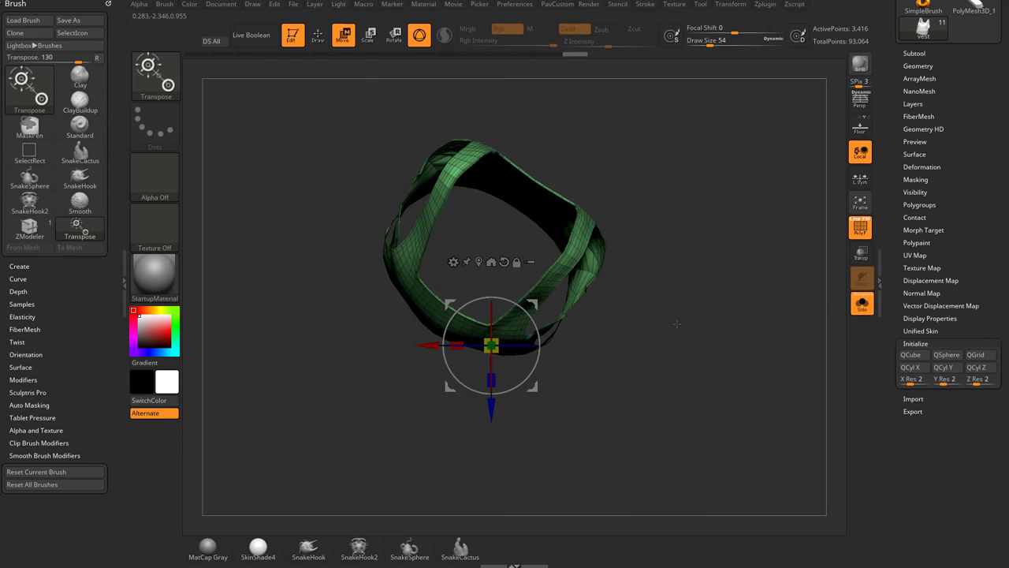
{"action": "left_click_drag", "start_coordinate": [612, 363], "coordinate": [697, 265]}
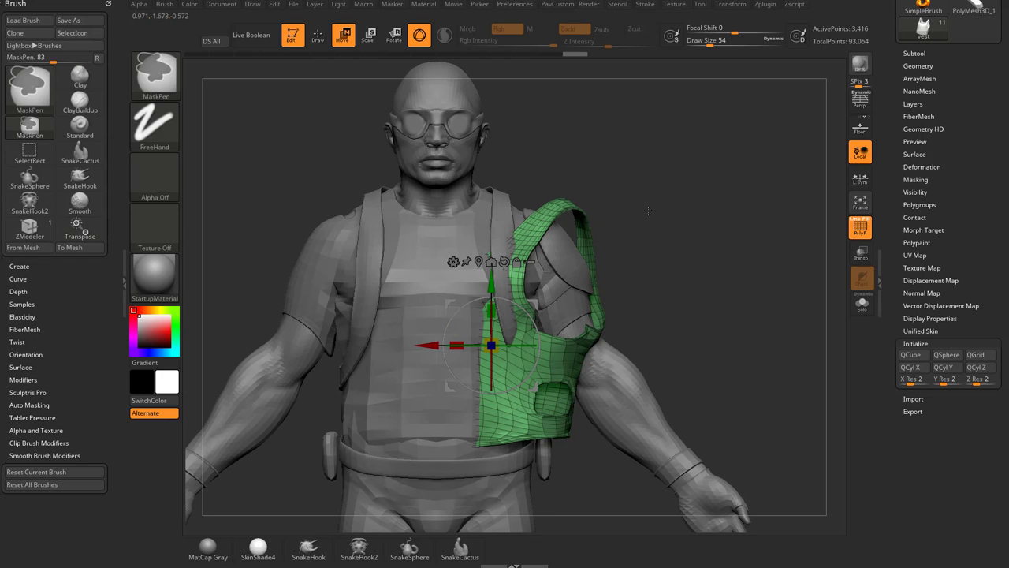
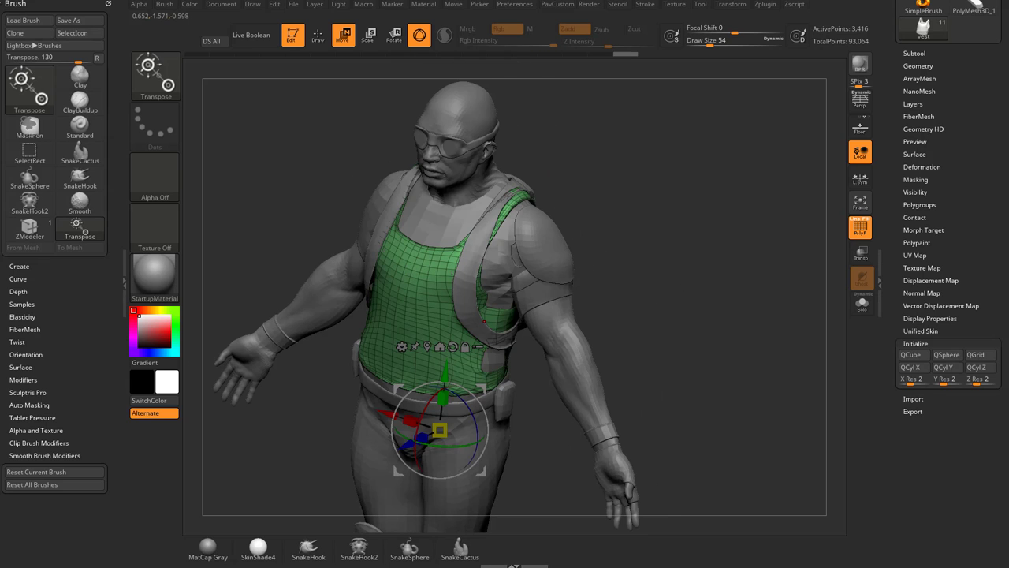
Step: Center the gizmo on the vest with Go To Unmasked Mesh Center
{"action": "left_click_drag", "start_coordinate": [660, 295], "coordinate": [679, 286]}
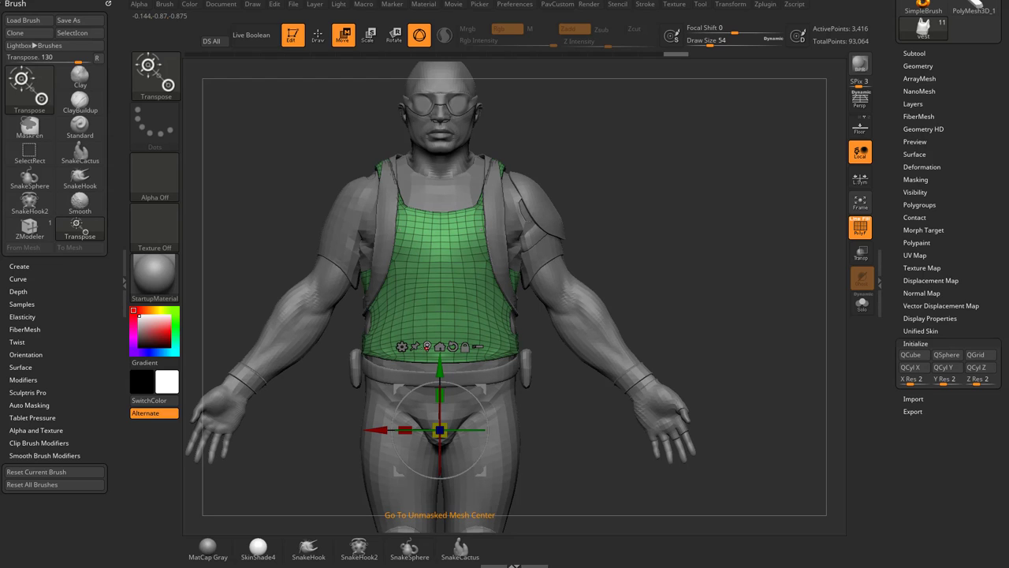
{"action": "left_click", "coordinate": [427, 346]}
{"action": "left_click_drag", "start_coordinate": [691, 264], "coordinate": [596, 277]}
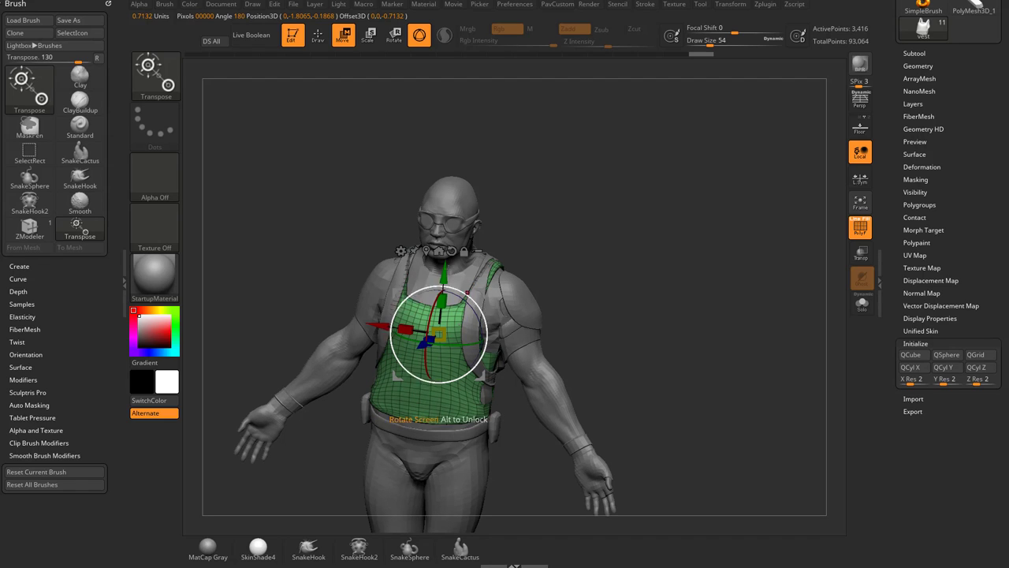
Step: Send the vest to the world origin with the locked gizmo's home function
{"action": "left_click", "coordinate": [438, 252]}
{"action": "left_click_drag", "start_coordinate": [674, 395], "coordinate": [683, 288], "text": "alt"}
{"action": "left_click_drag", "start_coordinate": [683, 288], "coordinate": [708, 301]}
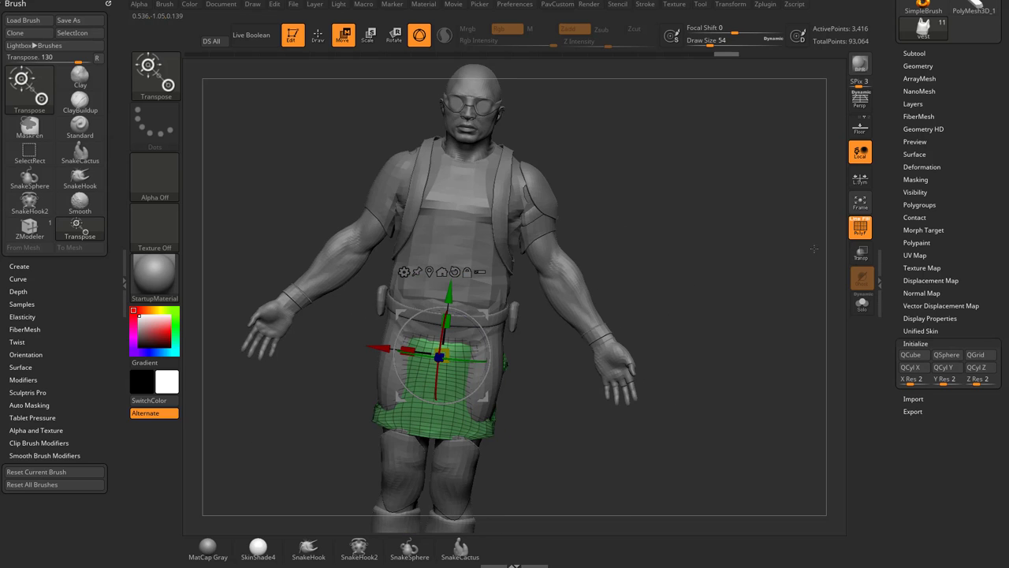
Step: Open the Deformation options and undo the vest's move to the world origin
{"action": "left_click", "coordinate": [918, 167]}
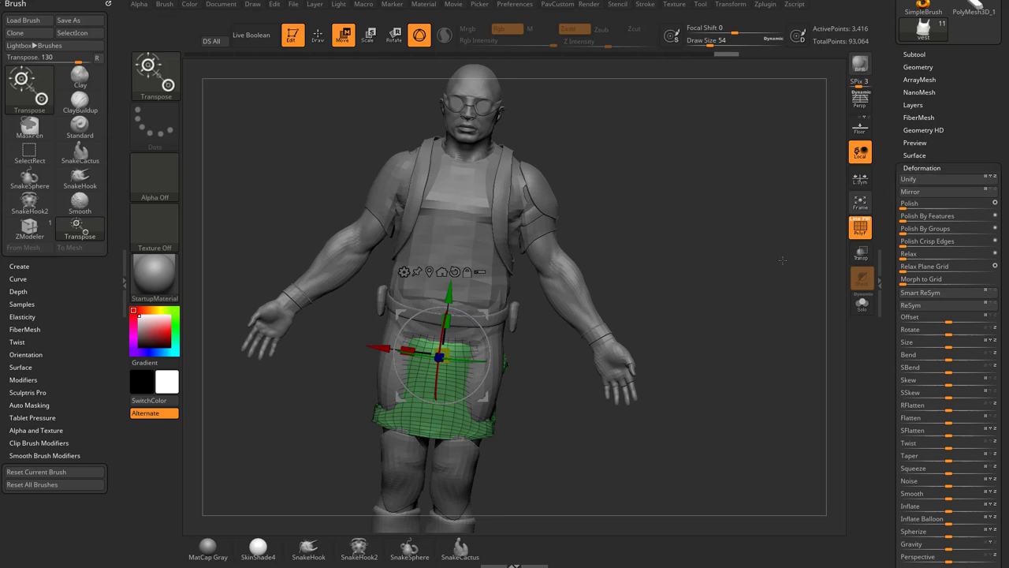
{"action": "key", "text": "ctrl+z"}
{"action": "left_click_drag", "start_coordinate": [759, 261], "coordinate": [746, 263]}
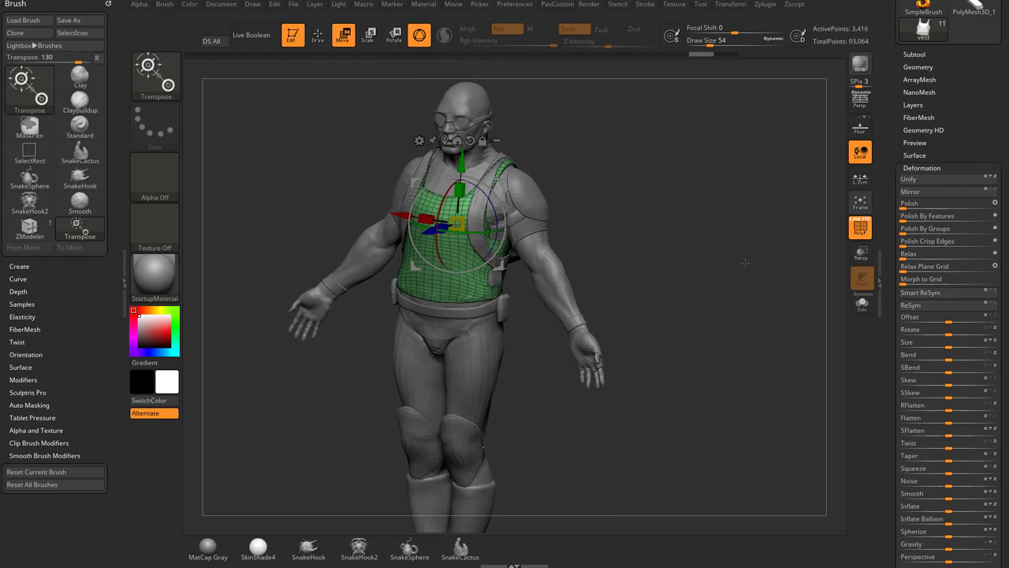
Step: Apply the Unify deformation to the vest and inspect it both in Solo mode and together with the soldier
{"action": "left_click", "coordinate": [917, 181]}
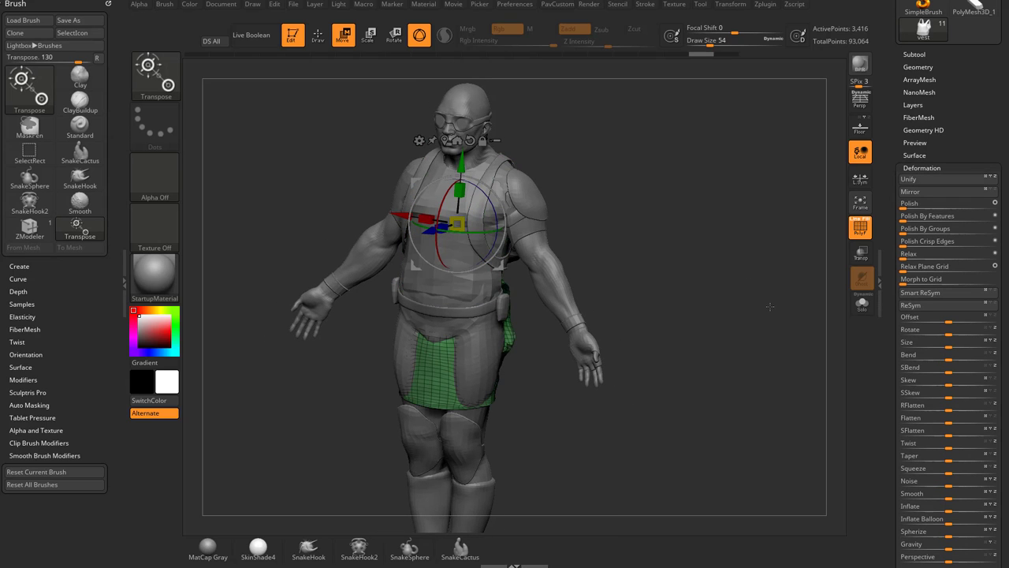
{"action": "left_click", "coordinate": [861, 305]}
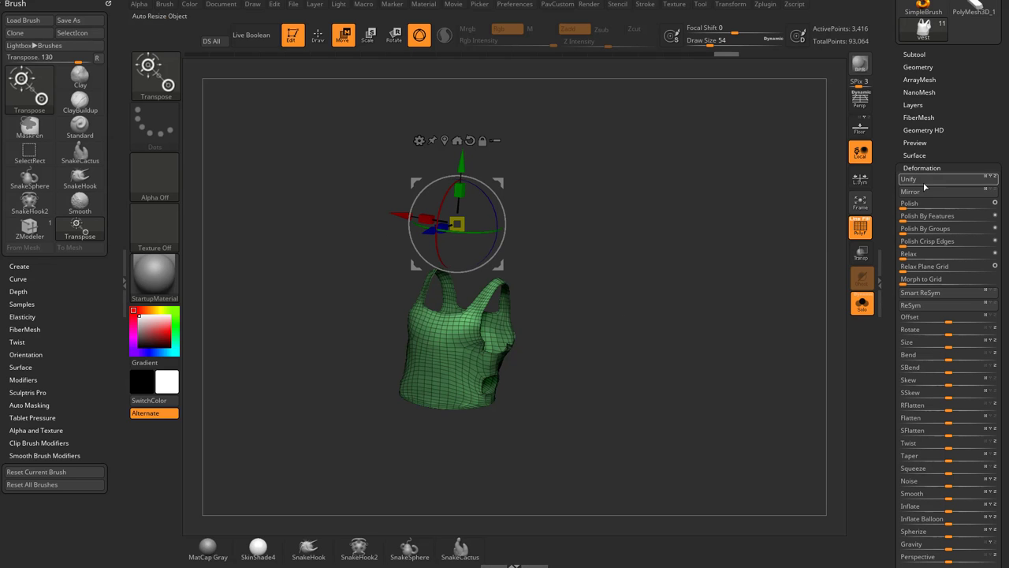
{"action": "left_click", "coordinate": [862, 304]}
{"action": "left_click_drag", "start_coordinate": [697, 286], "coordinate": [615, 303]}
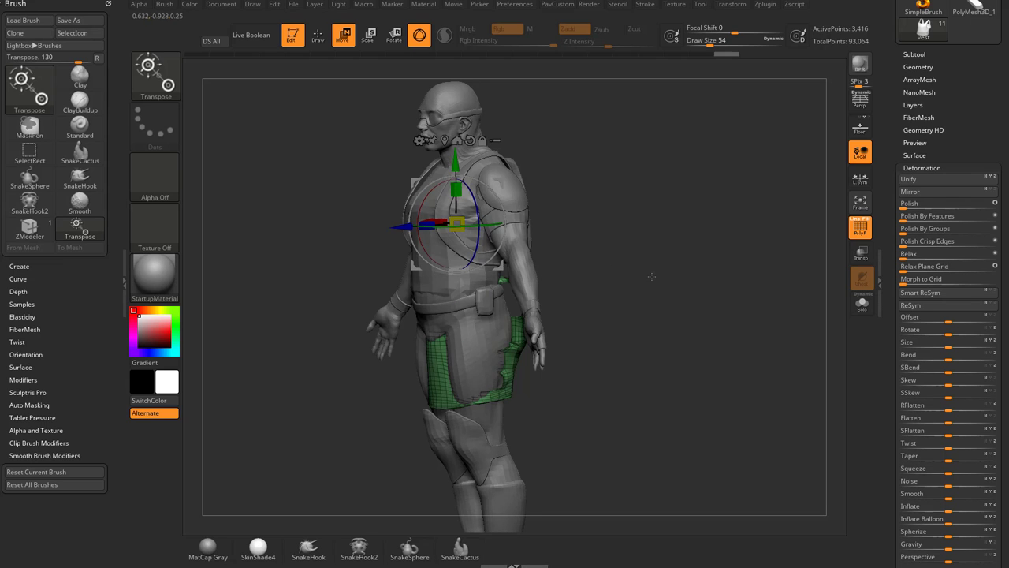
{"action": "left_click_drag", "start_coordinate": [651, 276], "coordinate": [697, 286]}
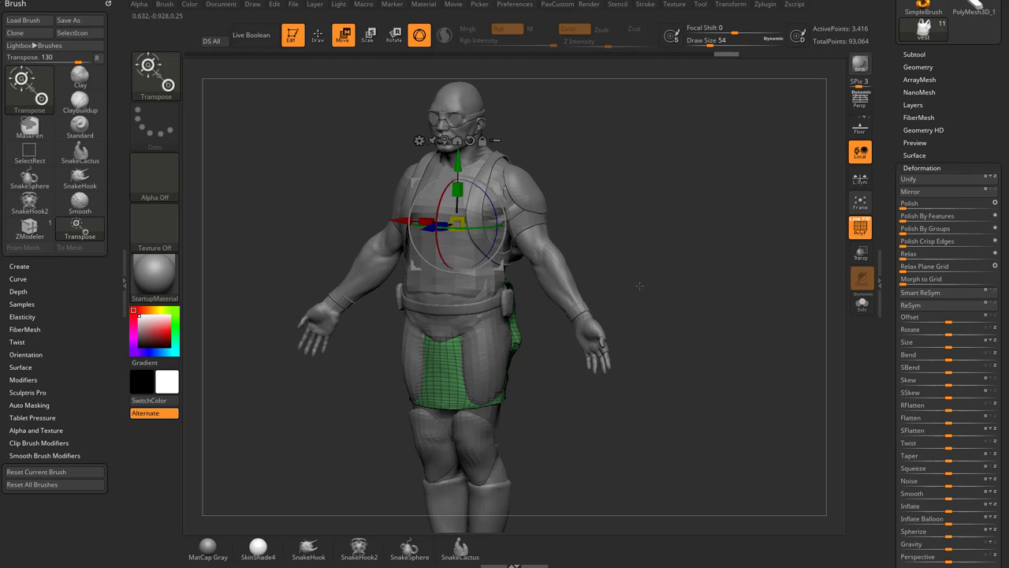
{"action": "left_click_drag", "start_coordinate": [644, 263], "coordinate": [664, 242], "text": "alt"}
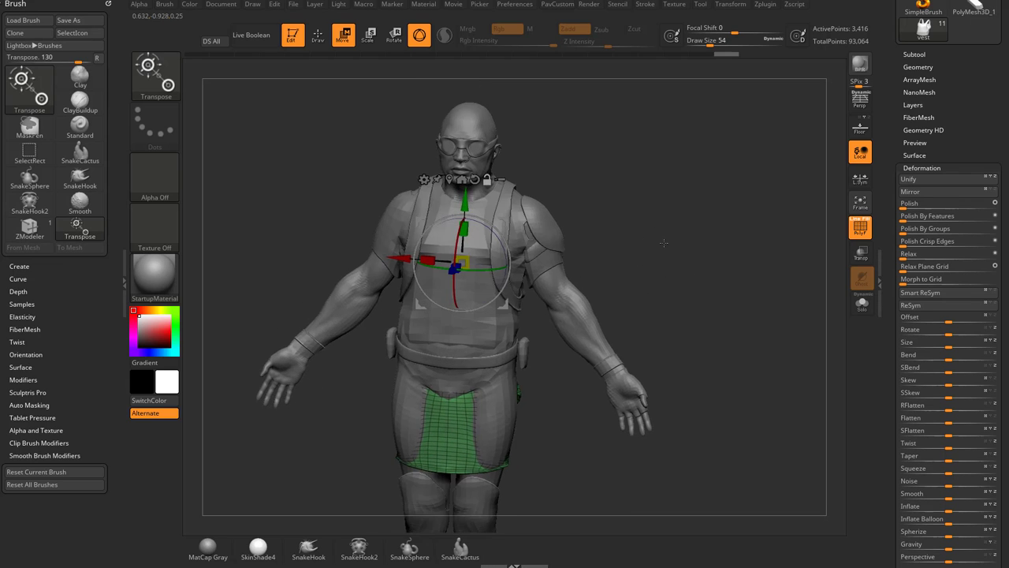
Step: Center the gizmo on the unified vest, reset the gizmo's orientation, and undo the Unify deformation
{"action": "left_click", "coordinate": [449, 180]}
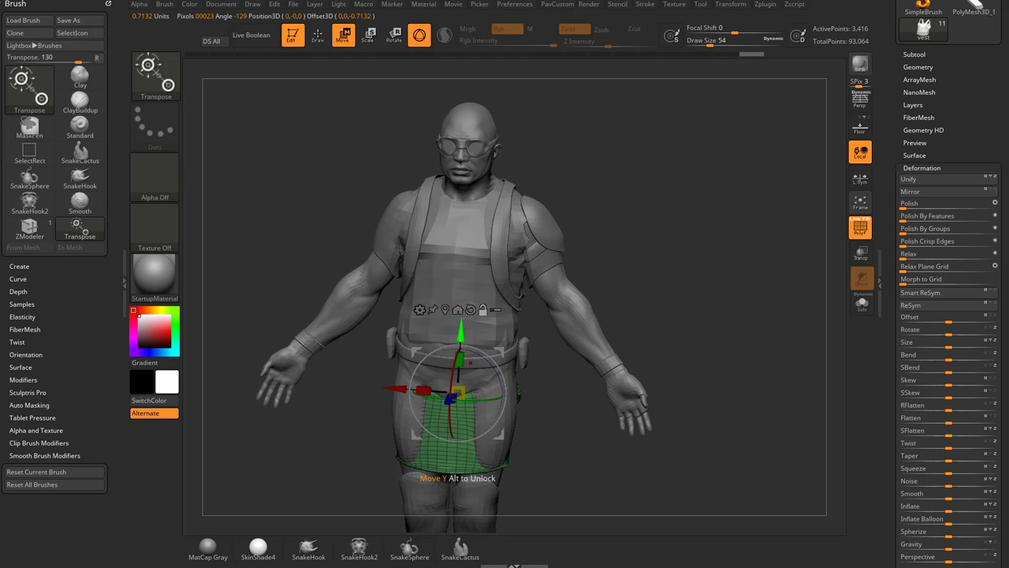
{"action": "left_click", "coordinate": [470, 310]}
{"action": "mouse_move", "coordinate": [680, 302]}
{"action": "left_mouse_down"}
{"action": "mouse_move", "coordinate": [582, 281]}
{"action": "mouse_move", "coordinate": [672, 297]}
{"action": "mouse_move", "coordinate": [666, 304]}
{"action": "left_mouse_up"}
{"action": "key", "text": "ctrl+z"}
{"action": "key", "text": "ctrl+z"}
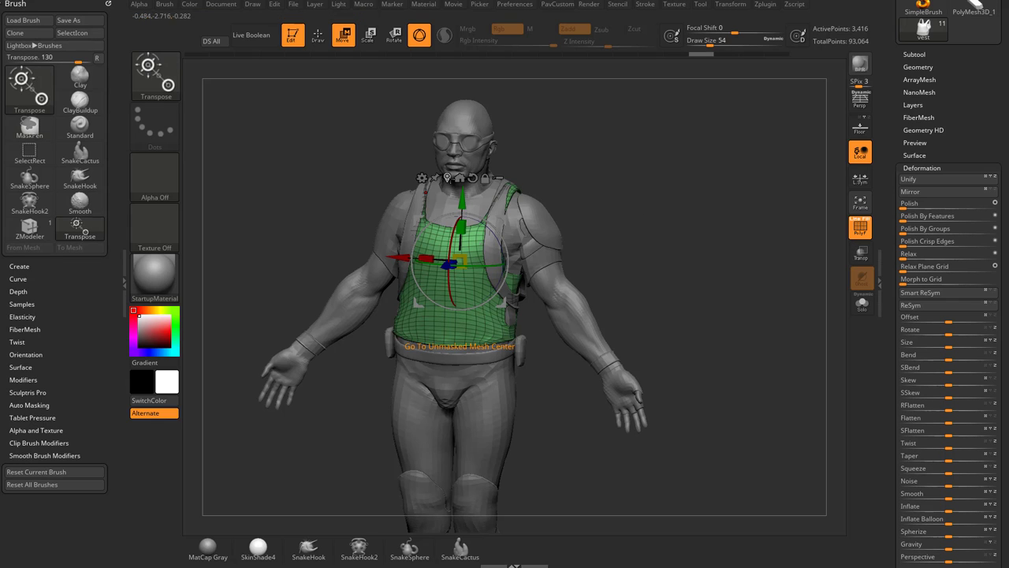
Step: Isolate the vest in Solo mode from the front and mask all of it except a patch at one lower side
{"action": "left_click_drag", "start_coordinate": [772, 274], "coordinate": [804, 315], "text": "shift"}
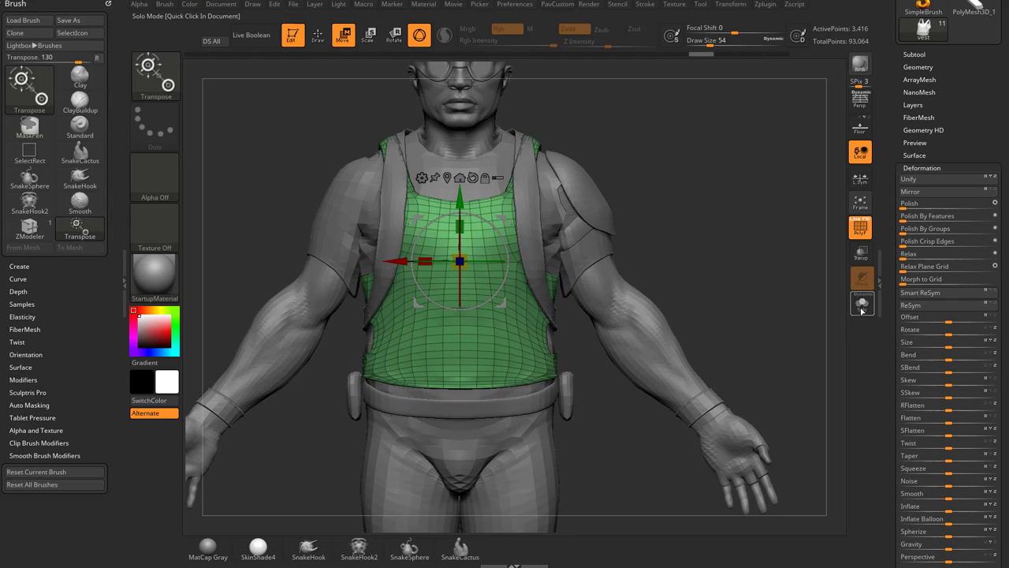
{"action": "left_click", "coordinate": [861, 304]}
{"action": "left_click_drag", "start_coordinate": [704, 221], "coordinate": [675, 260], "text": "alt"}
{"action": "key", "text": "ctrl"}
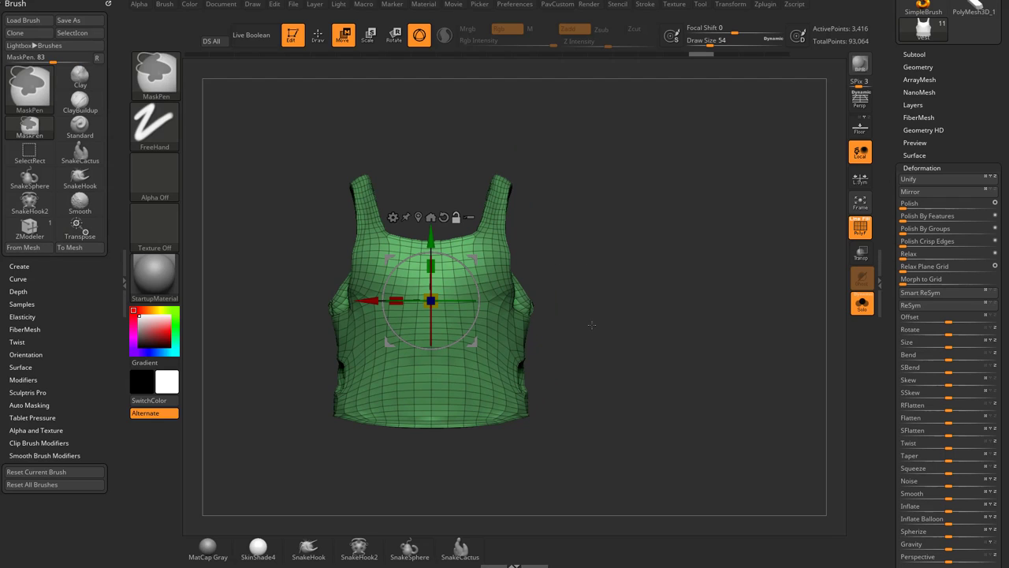
{"action": "left_click_drag", "start_coordinate": [594, 356], "coordinate": [492, 451], "text": "ctrl"}
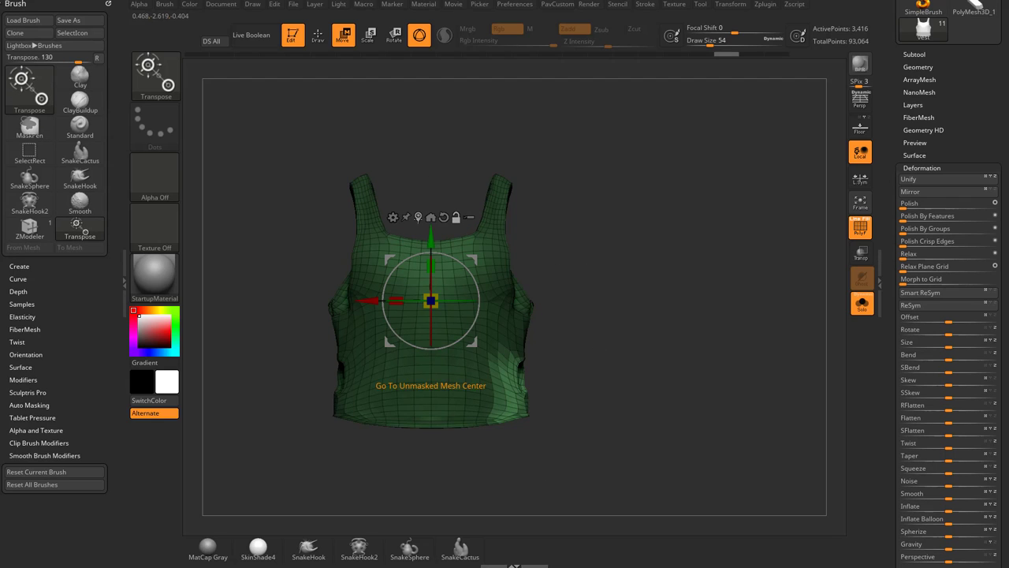
Step: Center the gizmo on the vest's unmasked patch and apply the Masking options' Go To Unmasked Center as well
{"action": "left_click", "coordinate": [418, 217]}
{"action": "left_click_drag", "start_coordinate": [700, 354], "coordinate": [655, 352]}
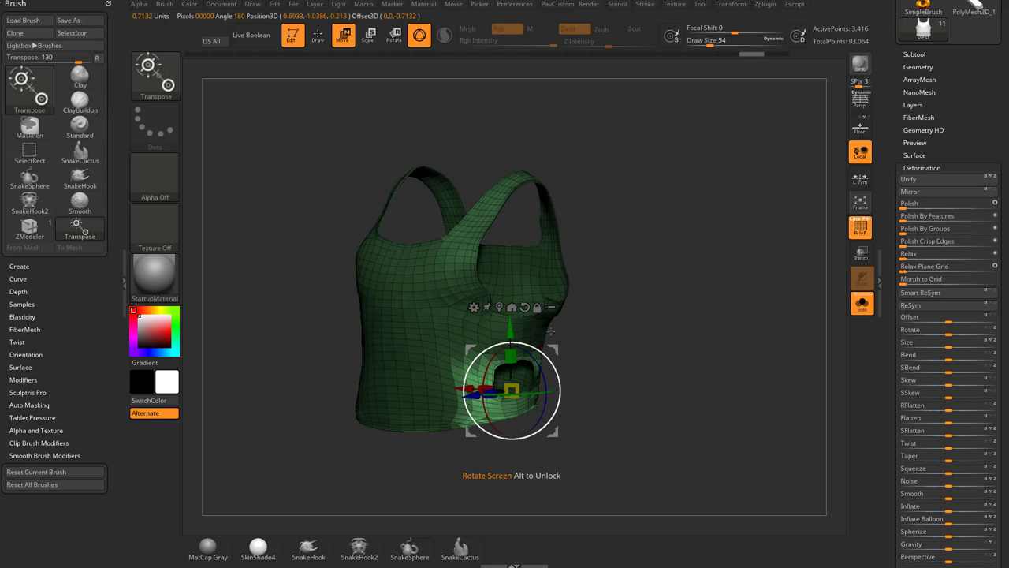
{"action": "left_click", "coordinate": [919, 168]}
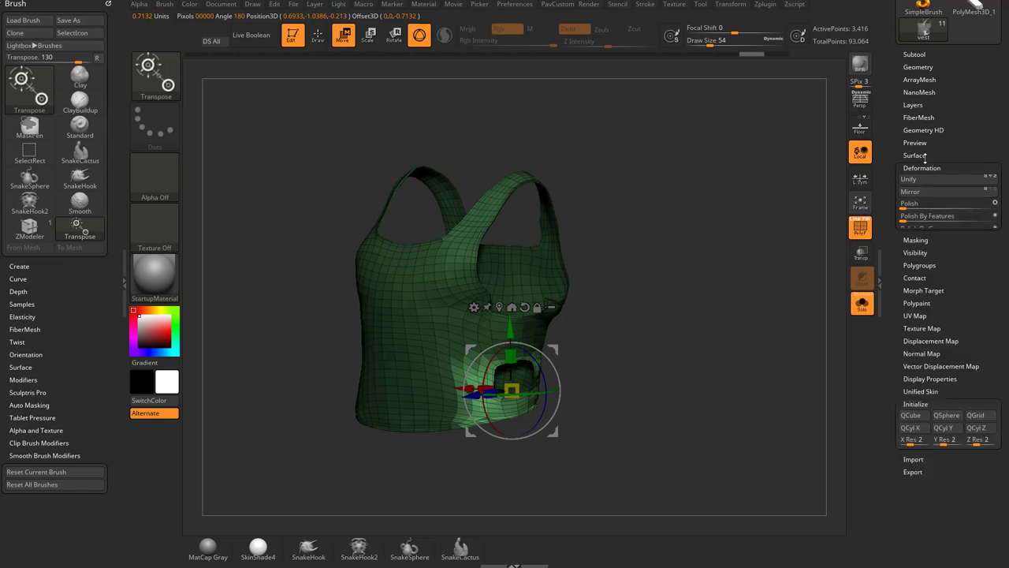
{"action": "left_click", "coordinate": [915, 180]}
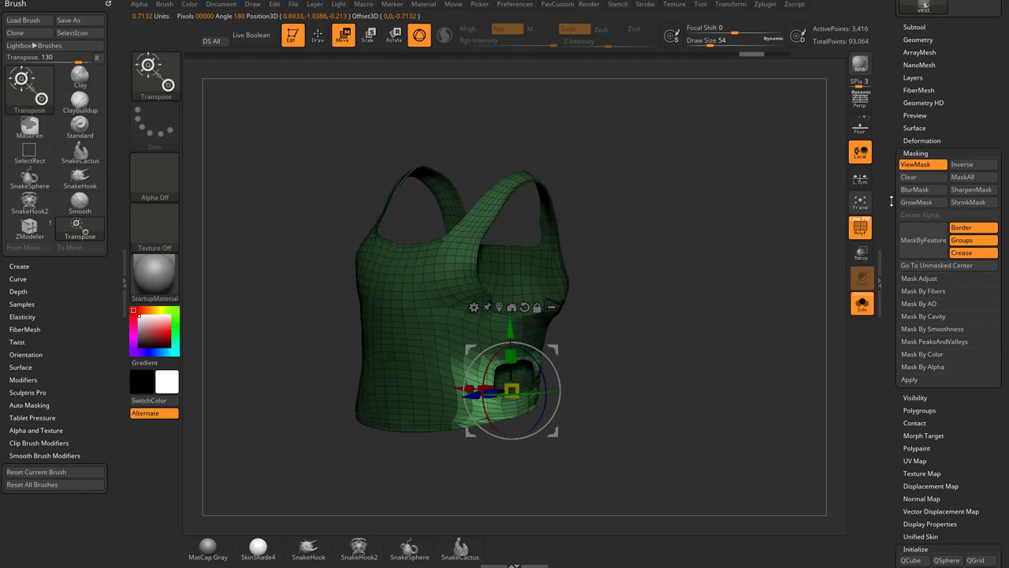
{"action": "left_click", "coordinate": [940, 266]}
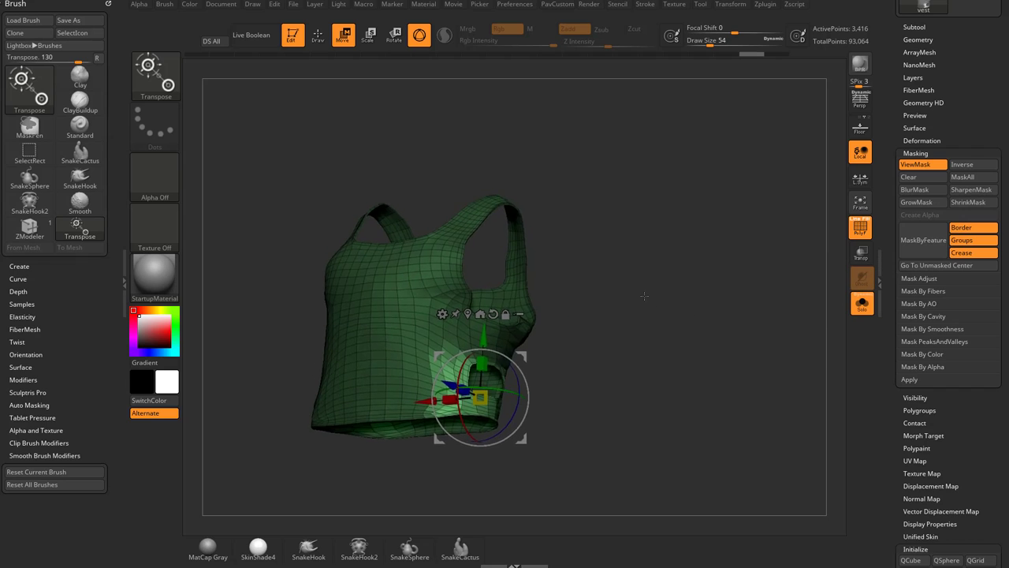
Step: Move the gizmo far away from the vest and bring it back to the unmasked patch with Go To Unmasked Center
{"action": "left_click_drag", "start_coordinate": [644, 295], "coordinate": [684, 305], "text": "shift"}
{"action": "left_click_drag", "start_coordinate": [440, 438], "coordinate": [833, 144], "text": "alt"}
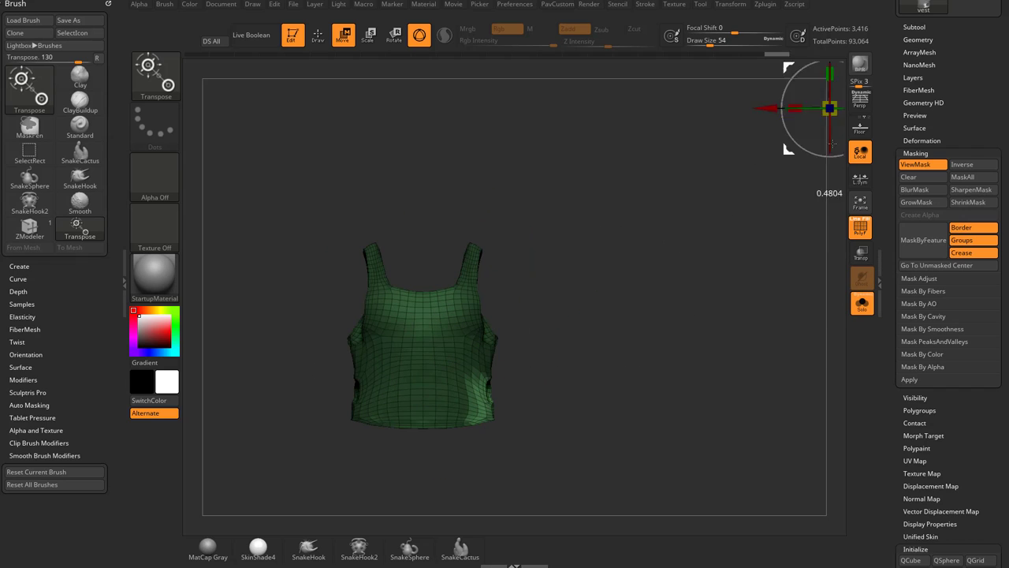
{"action": "left_click_drag", "start_coordinate": [597, 339], "coordinate": [633, 361], "text": "alt"}
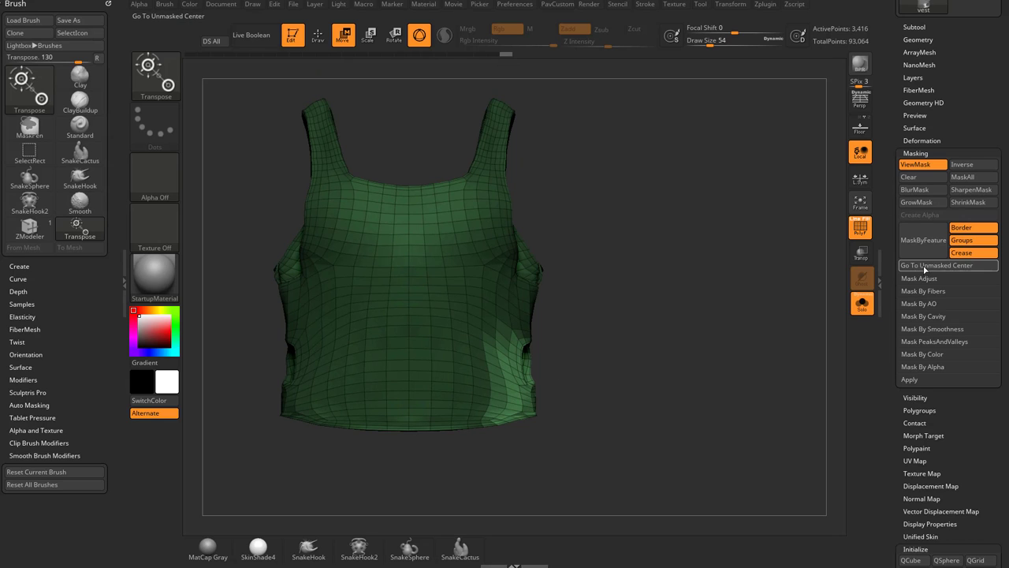
{"action": "key", "text": "grave"}
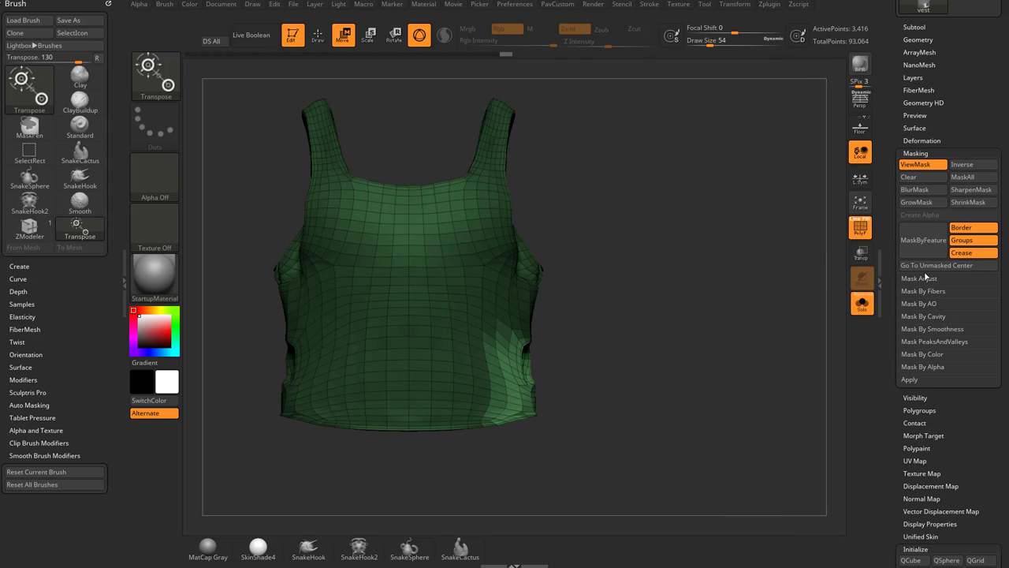
{"action": "left_click", "coordinate": [938, 267]}
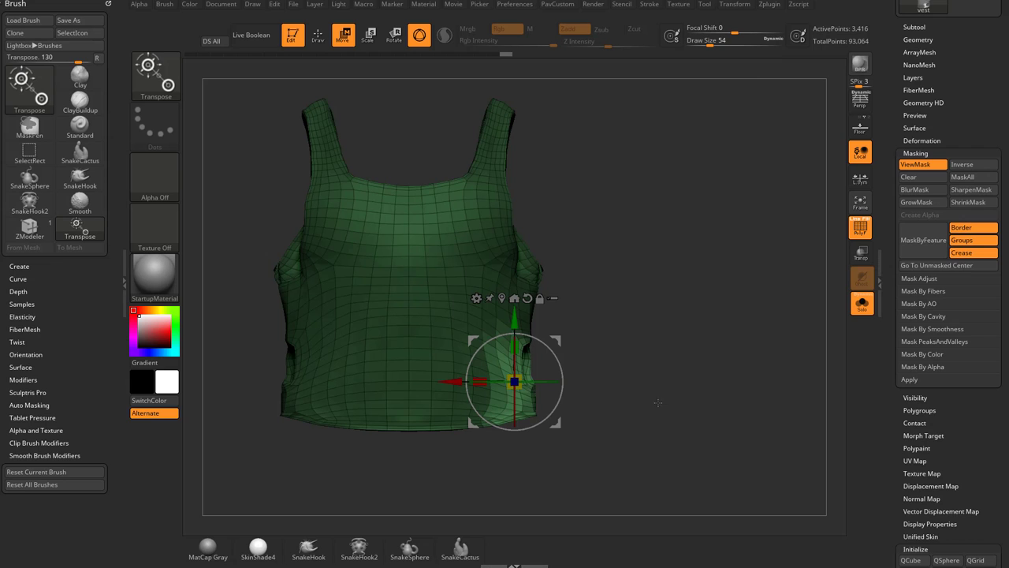
Step: Move the gizmo off the vest, snap it back onto the unmasked patch, and center it there with its orientation reset
{"action": "left_click_drag", "start_coordinate": [557, 423], "coordinate": [877, 180], "text": "alt"}
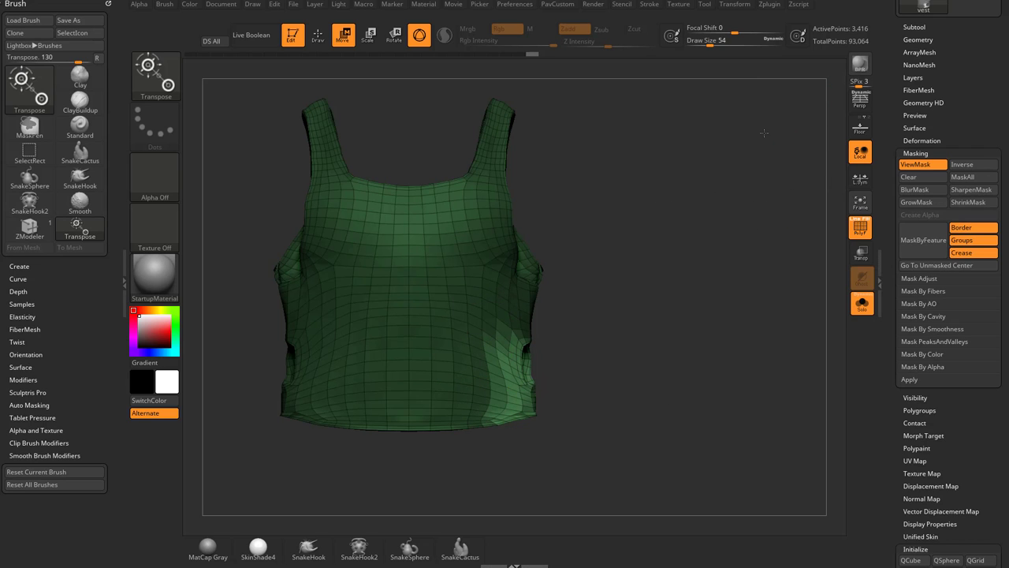
{"action": "left_click_drag", "start_coordinate": [765, 130], "coordinate": [717, 274]}
{"action": "left_click", "coordinate": [525, 383], "text": "alt"}
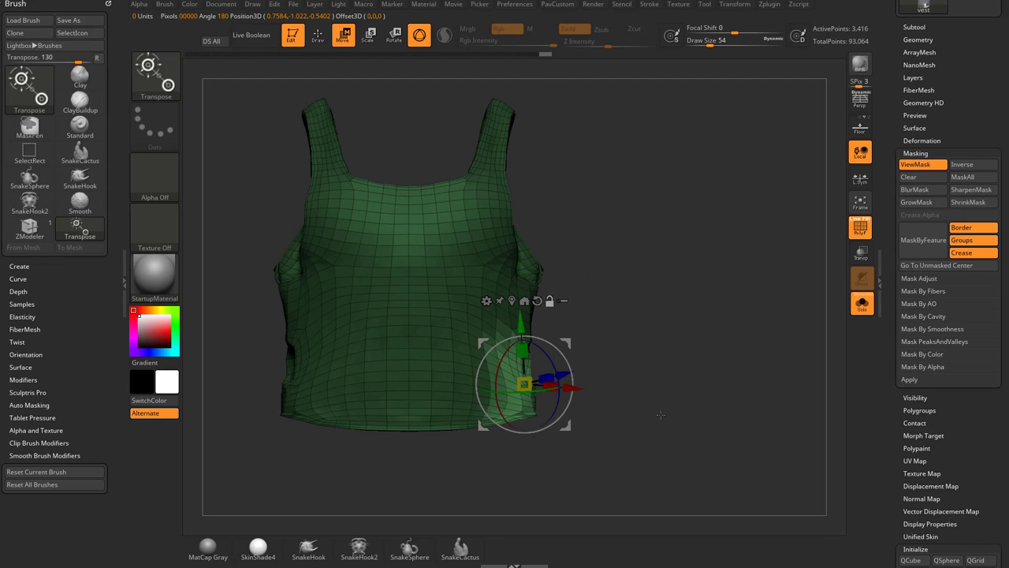
{"action": "left_click", "coordinate": [512, 300]}
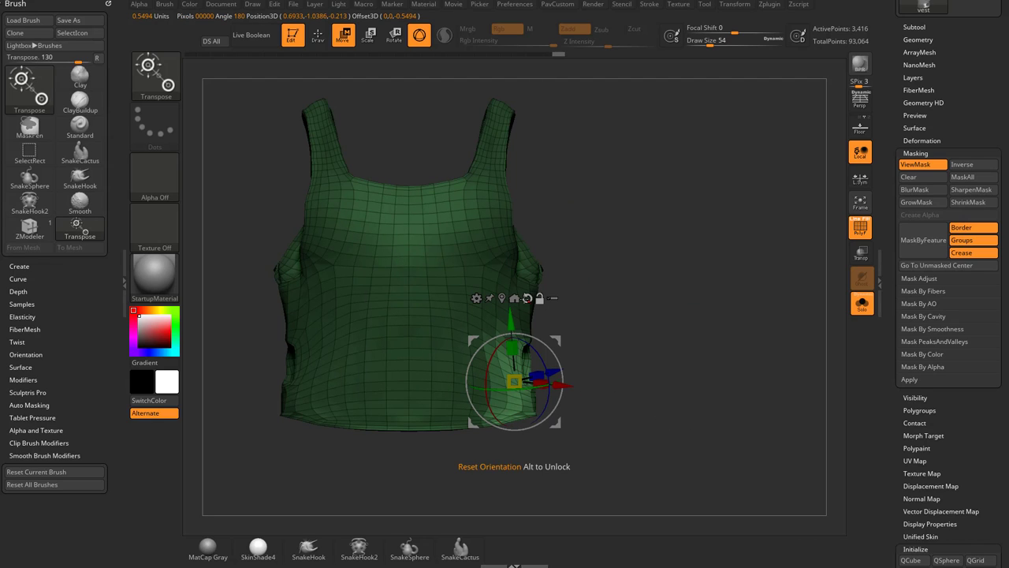
{"action": "left_click", "coordinate": [527, 299]}
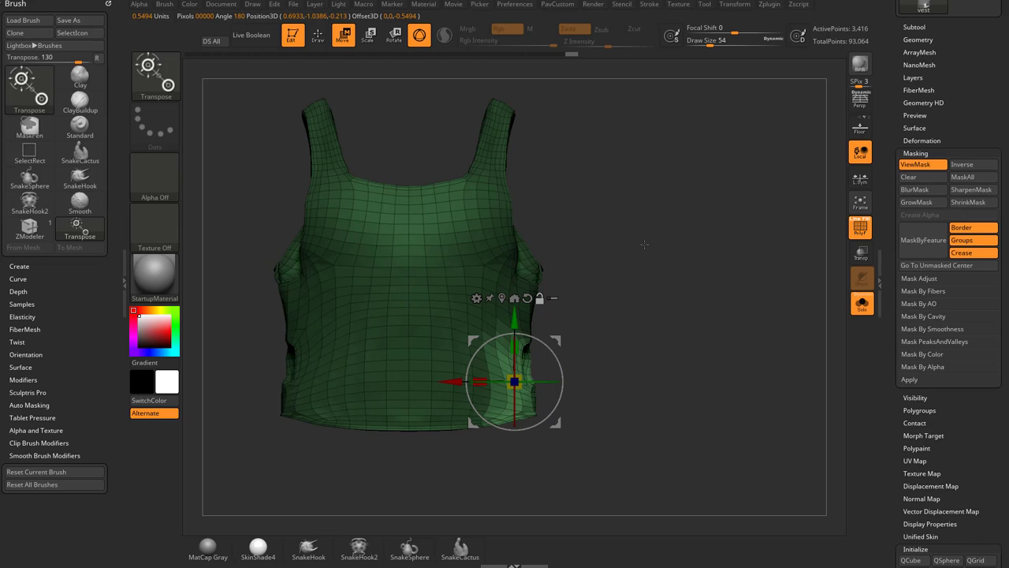
Step: Hide the mask display and snap the gizmo to several points across the vest's front
{"action": "key", "text": "ctrl+h"}
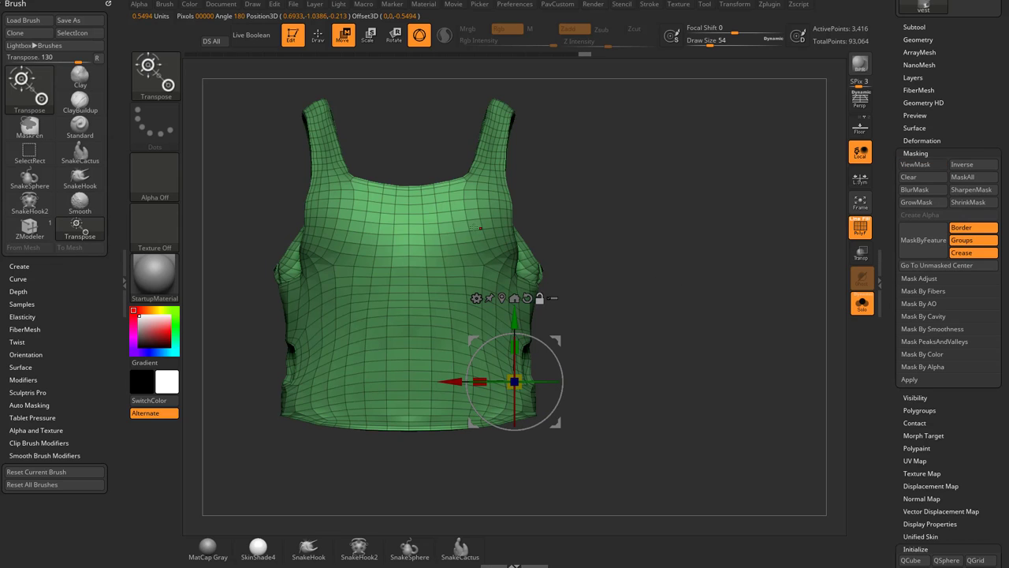
{"action": "left_click", "coordinate": [471, 230]}
{"action": "left_click", "coordinate": [376, 299]}
{"action": "left_click", "coordinate": [485, 360]}
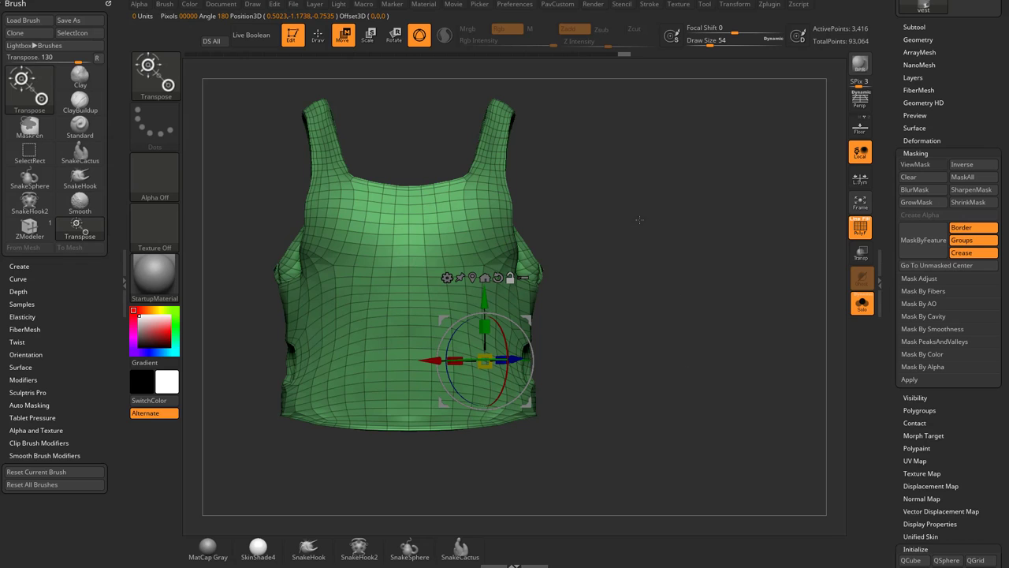
Step: Reorient the gizmo at the vest's upper chest with its Y axis pointing down and reposition it beside the armhole
{"action": "left_click_drag", "start_coordinate": [487, 190], "coordinate": [496, 190]}
{"action": "left_click_drag", "start_coordinate": [570, 192], "coordinate": [488, 227]}
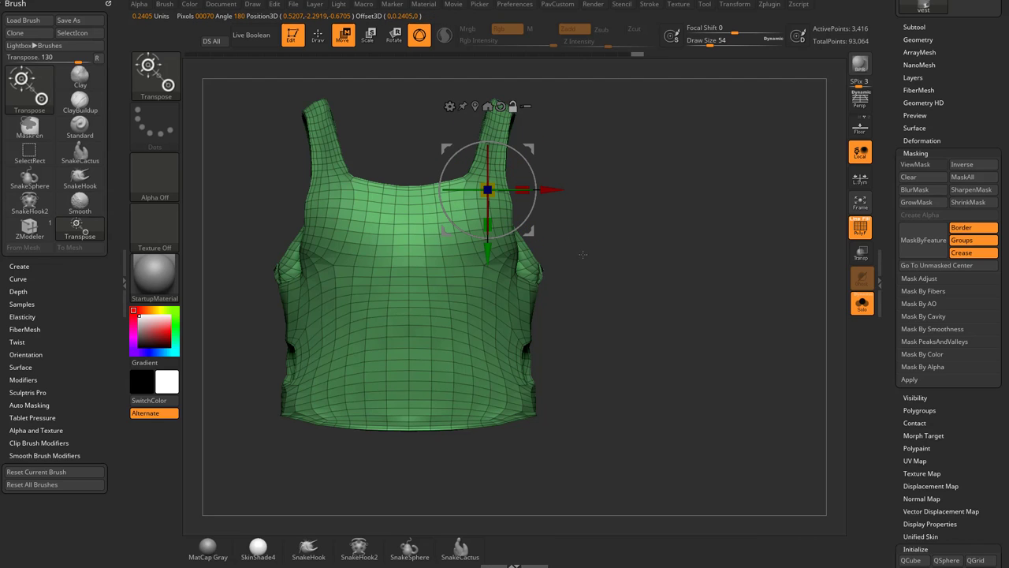
{"action": "left_click", "coordinate": [509, 291]}
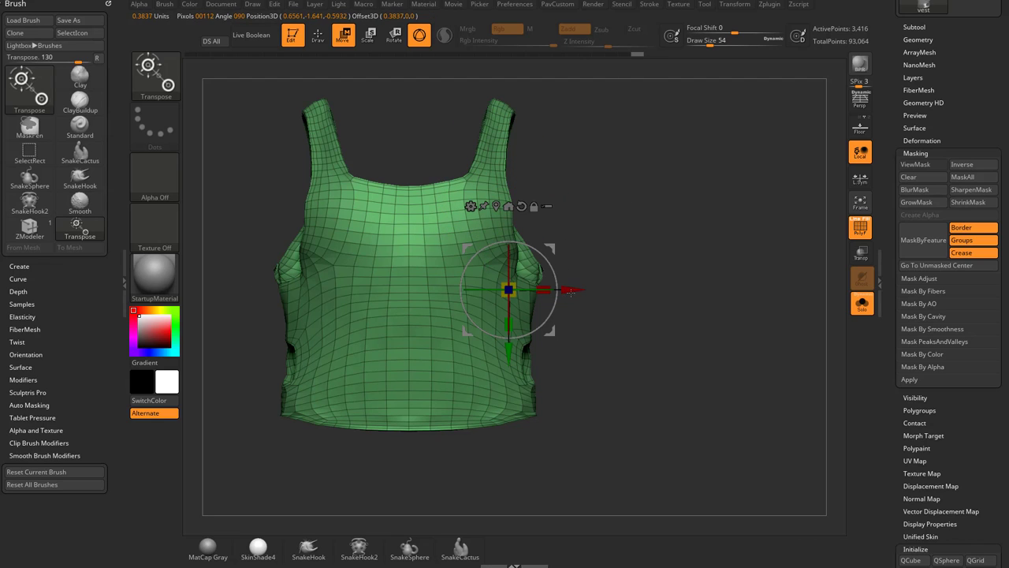
{"action": "left_click_drag", "start_coordinate": [692, 259], "coordinate": [645, 273]}
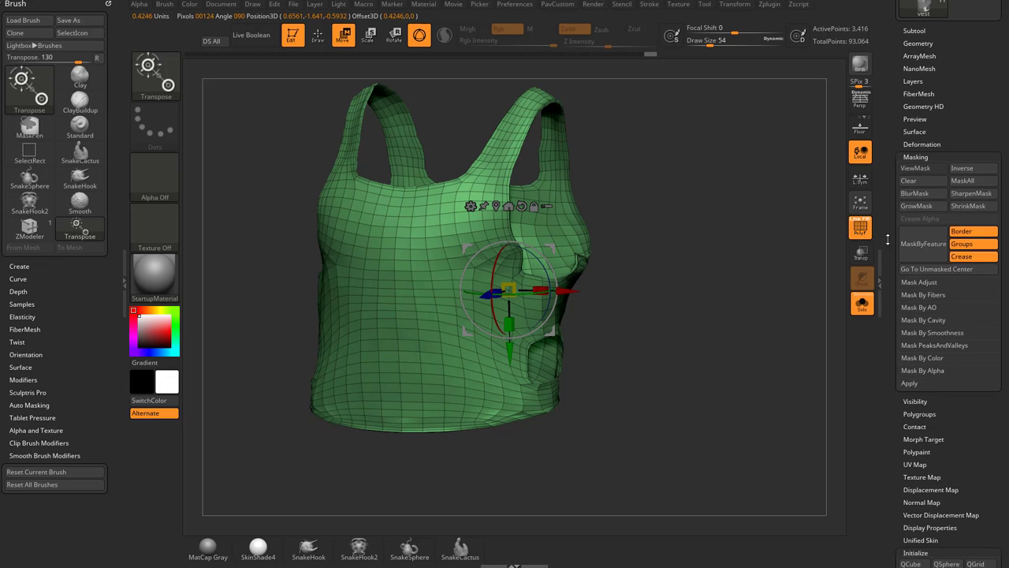
Step: Switch the active tool to the PolyMesh3D_1 block and view it from an angle above
{"action": "left_click_drag", "start_coordinate": [887, 240], "coordinate": [886, 362]}
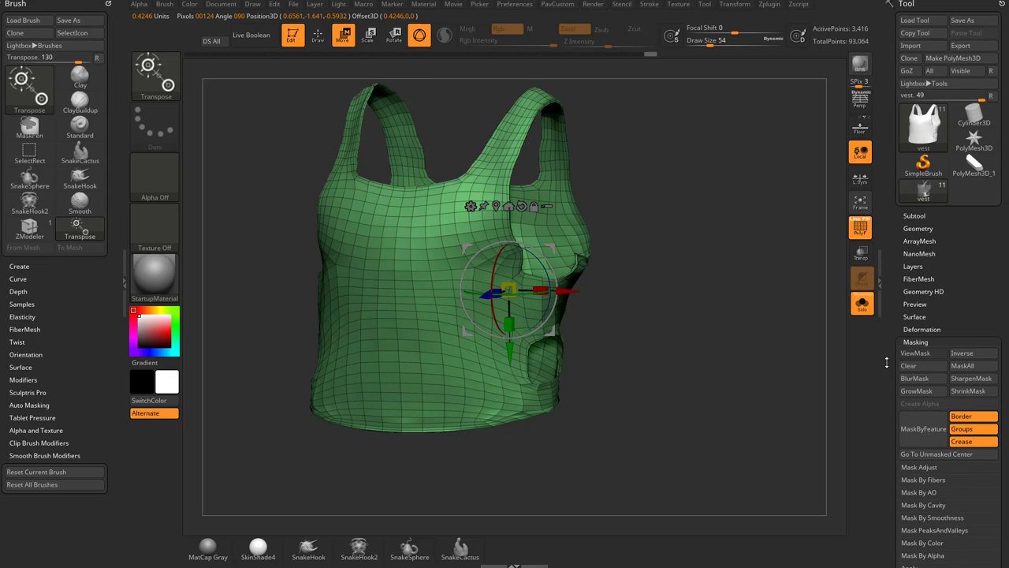
{"action": "left_click", "coordinate": [969, 169]}
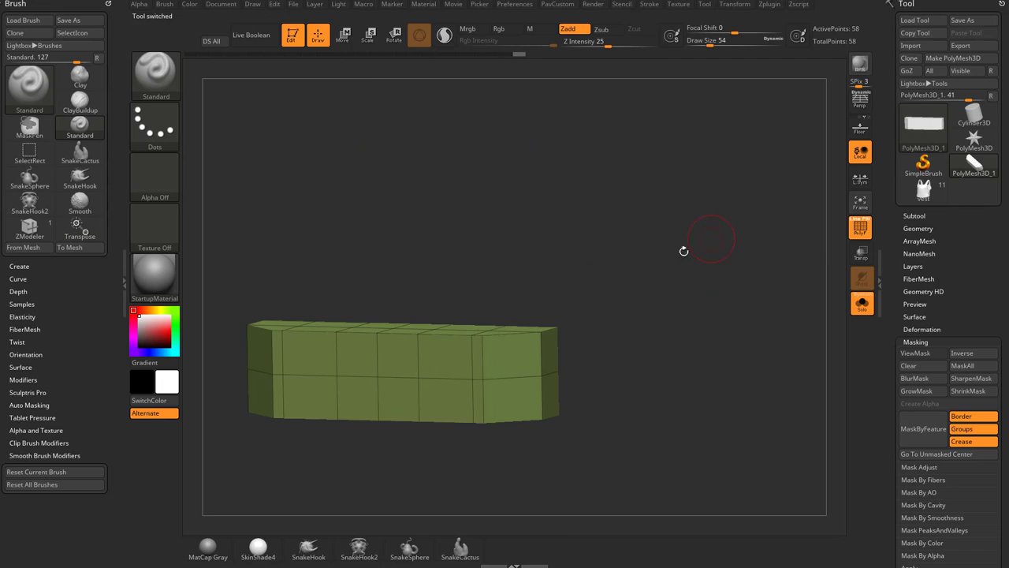
{"action": "left_click_drag", "start_coordinate": [683, 251], "coordinate": [721, 286]}
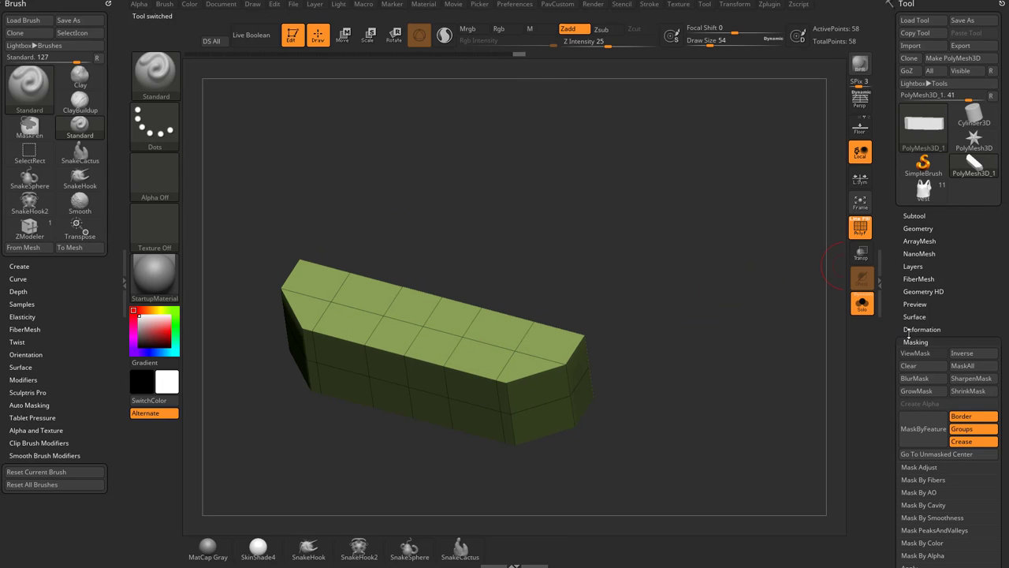
Step: Apply a Noise deformation to the block to make its vertices uneven, and view it squarely from above
{"action": "left_click", "coordinate": [912, 330]}
{"action": "left_click_drag", "start_coordinate": [895, 316], "coordinate": [892, 224]}
{"action": "left_click_drag", "start_coordinate": [954, 311], "coordinate": [997, 314]}
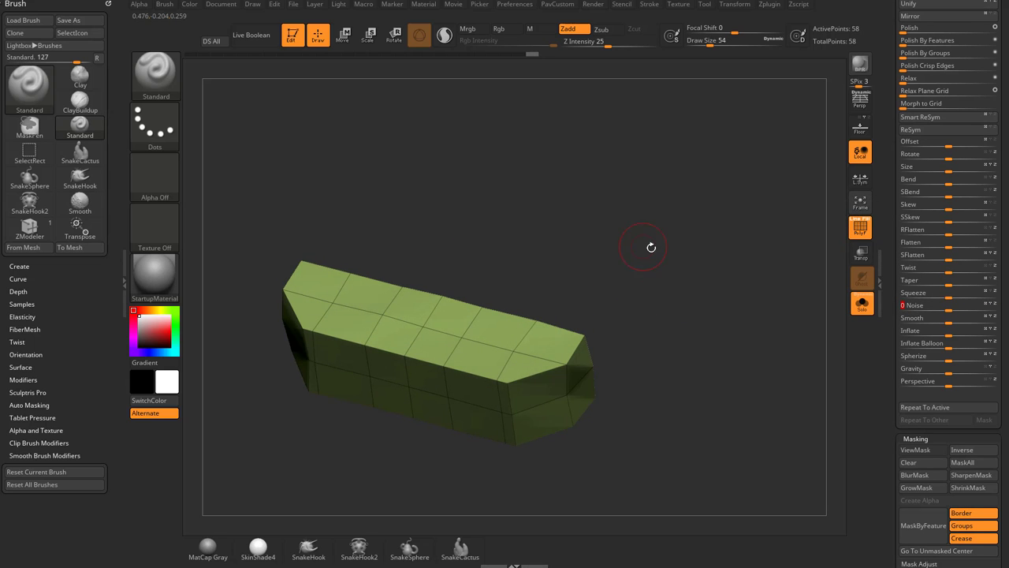
{"action": "left_click_drag", "start_coordinate": [663, 229], "coordinate": [628, 292]}
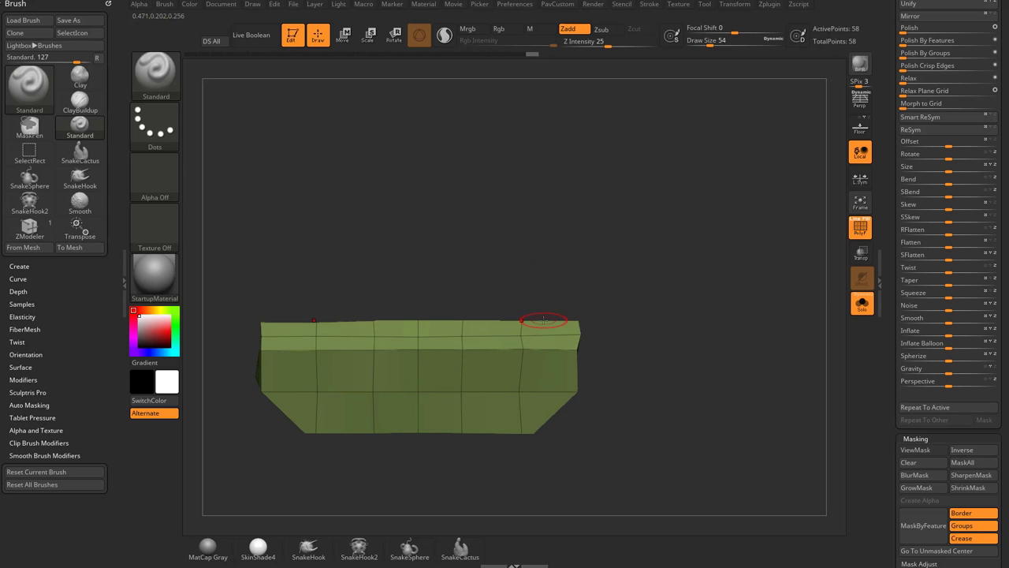
{"action": "left_click_drag", "start_coordinate": [740, 238], "coordinate": [658, 252], "text": "shift"}
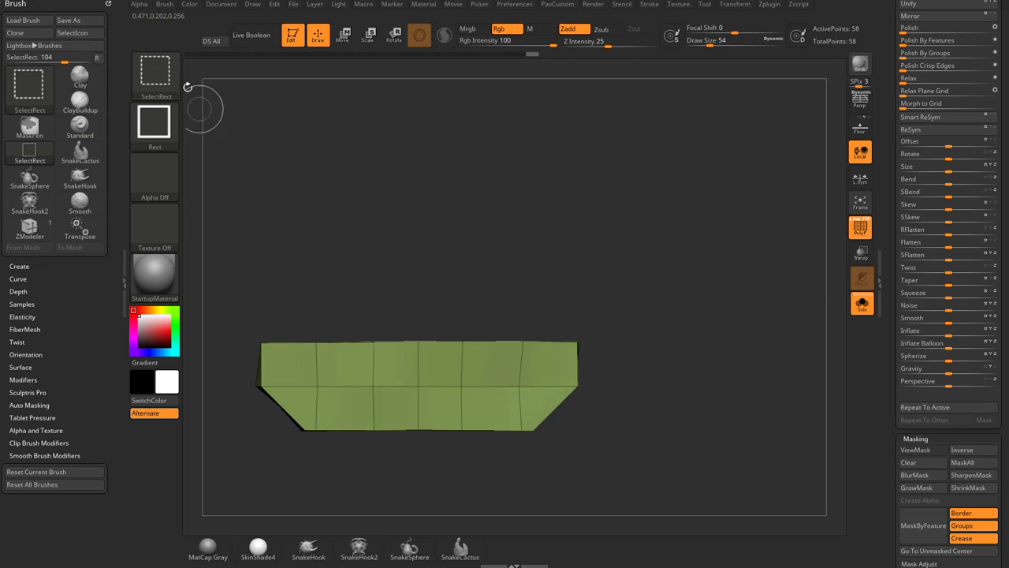
Step: Mask the block except for its straight long edge and activate the Move gizmo
{"action": "left_click", "coordinate": [167, 80], "text": "ctrl+shift"}
{"action": "mouse_move", "coordinate": [590, 266]}
{"action": "left_mouse_down", "text": "alt"}
{"action": "mouse_move", "coordinate": [620, 272]}
{"action": "mouse_move", "coordinate": [593, 273]}
{"action": "left_mouse_up", "text": "alt"}
{"action": "mouse_move", "coordinate": [230, 238]}
{"action": "left_mouse_down", "text": "ctrl"}
{"action": "mouse_move", "coordinate": [349, 293]}
{"action": "mouse_move", "coordinate": [645, 348]}
{"action": "mouse_move", "coordinate": [653, 362]}
{"action": "left_mouse_up", "text": "ctrl"}
{"action": "mouse_move", "coordinate": [558, 296]}
{"action": "left_mouse_down"}
{"action": "mouse_move", "coordinate": [632, 315]}
{"action": "mouse_move", "coordinate": [634, 296]}
{"action": "left_mouse_up"}
{"action": "key", "text": "w"}
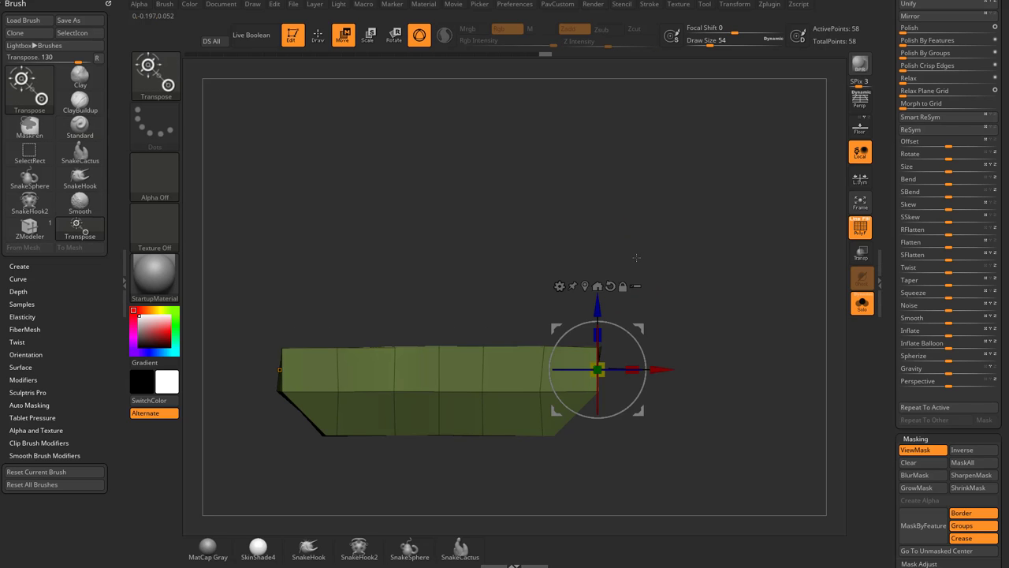
{"action": "left_click_drag", "start_coordinate": [635, 258], "coordinate": [517, 214], "text": "alt"}
{"action": "left_click_drag", "start_coordinate": [542, 285], "coordinate": [553, 272]}
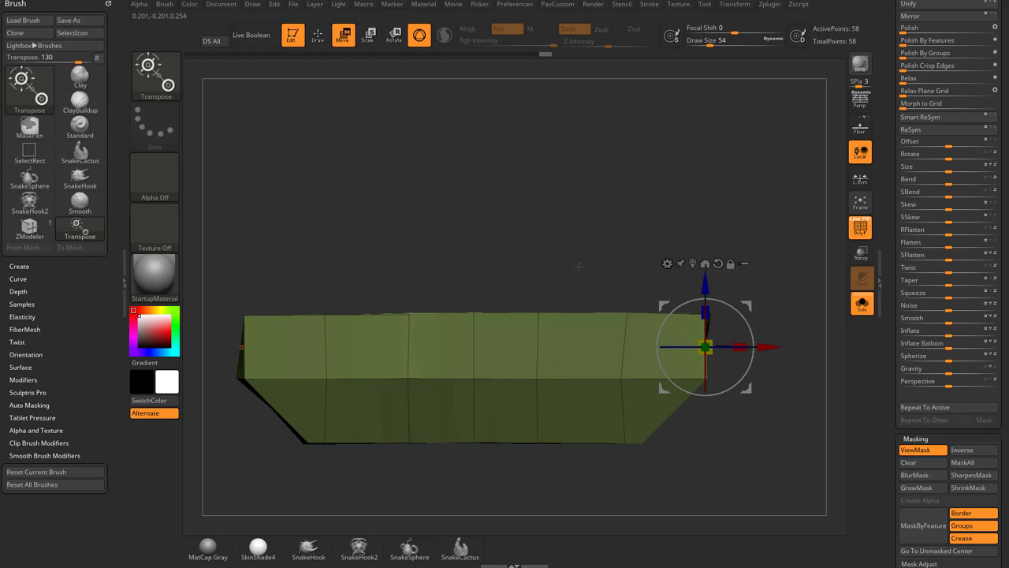
Step: Snap the gizmo to a vertex on the block's upper long edge and align its Z axis perpendicular to that edge
{"action": "left_click", "coordinate": [539, 312]}
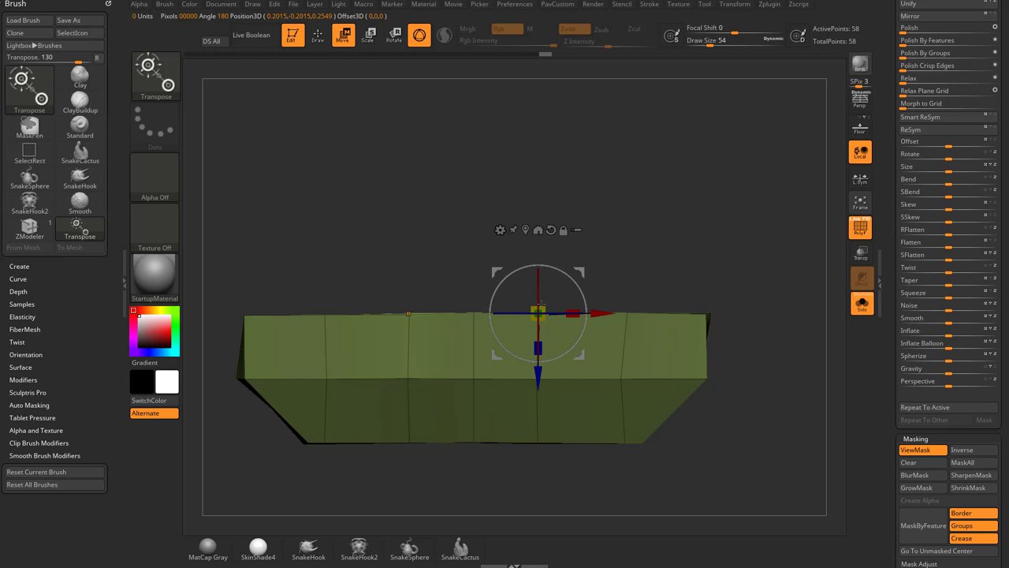
{"action": "left_click_drag", "start_coordinate": [541, 303], "coordinate": [538, 287]}
{"action": "left_click_drag", "start_coordinate": [626, 311], "coordinate": [645, 251], "text": "alt"}
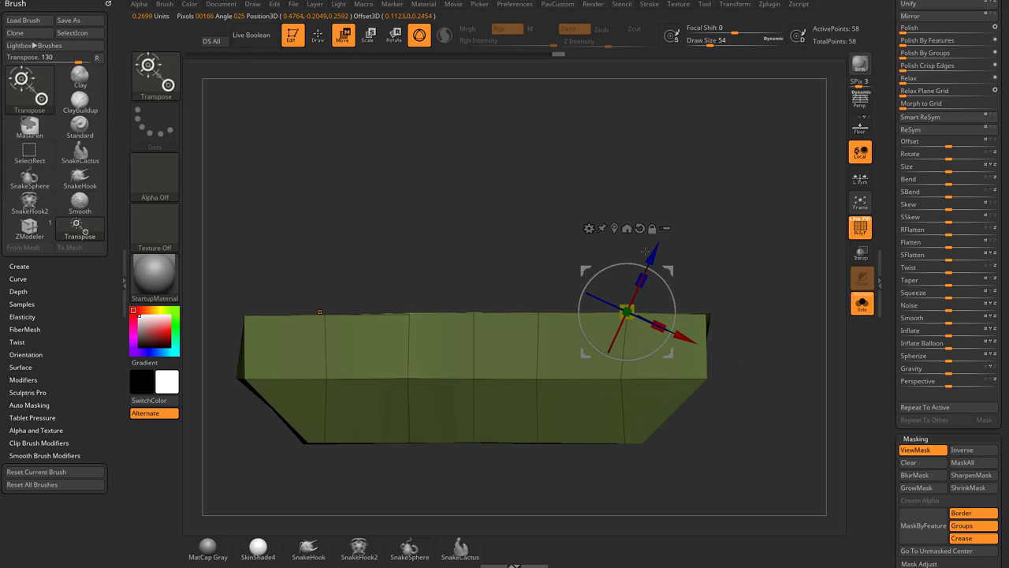
{"action": "left_click_drag", "start_coordinate": [539, 313], "coordinate": [545, 237], "text": "alt"}
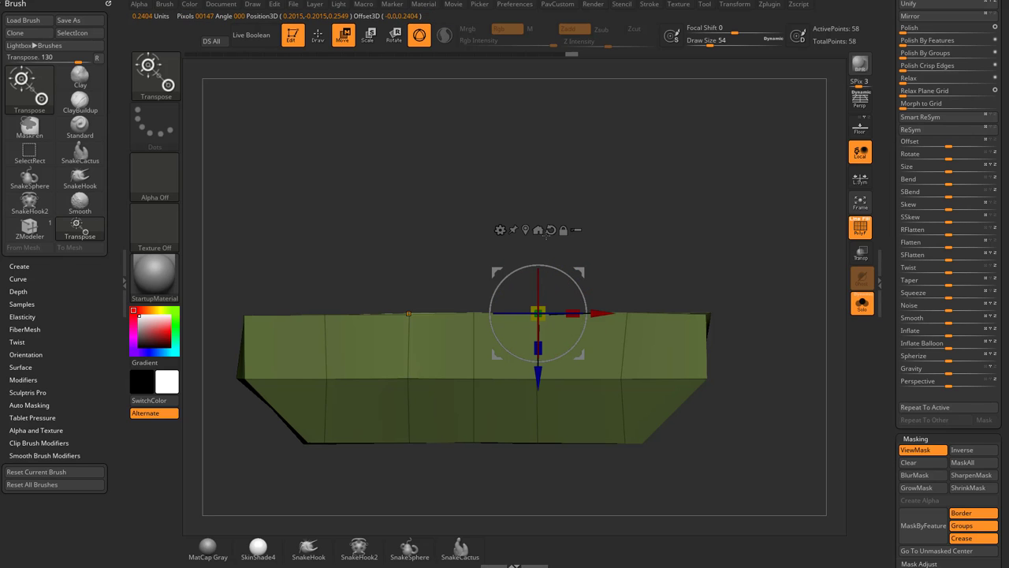
Step: Scale the unmasked long edge along the gizmo's Z axis to flatten its uneven vertices
{"action": "left_click_drag", "start_coordinate": [691, 220], "coordinate": [580, 297]}
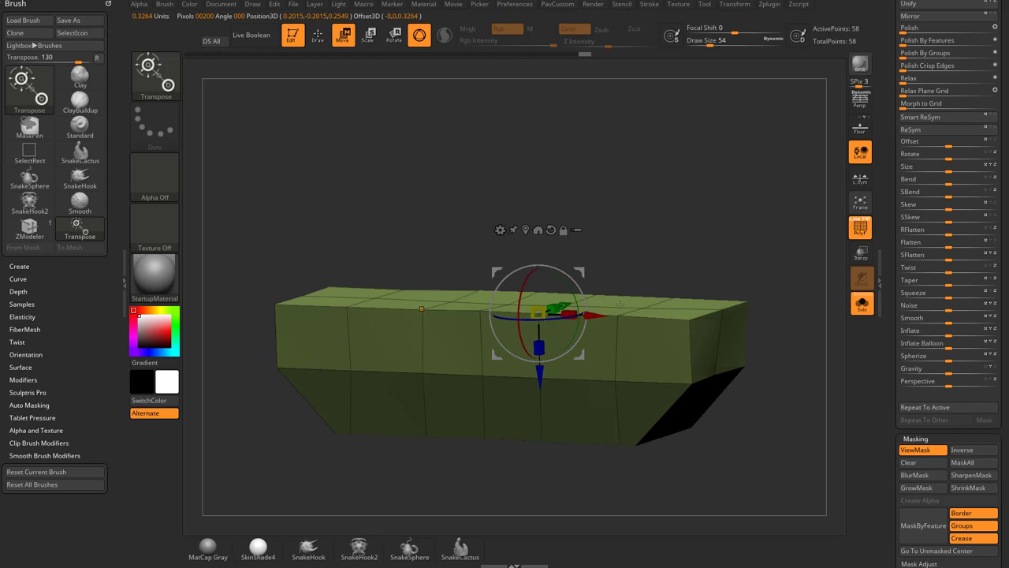
{"action": "left_click_drag", "start_coordinate": [538, 347], "coordinate": [538, 270]}
{"action": "left_click_drag", "start_coordinate": [540, 349], "coordinate": [540, 276]}
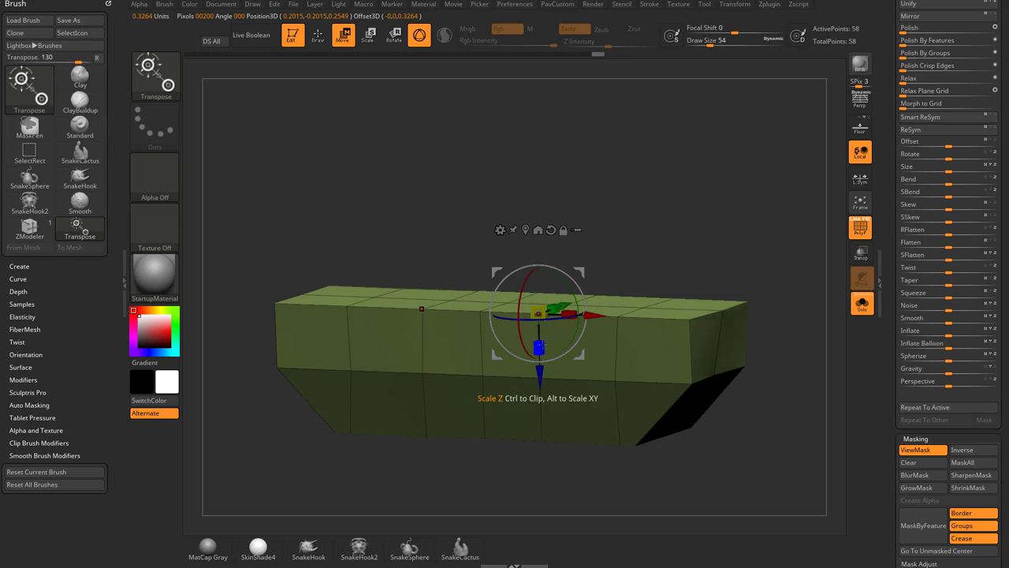
{"action": "left_click_drag", "start_coordinate": [542, 348], "coordinate": [542, 329]}
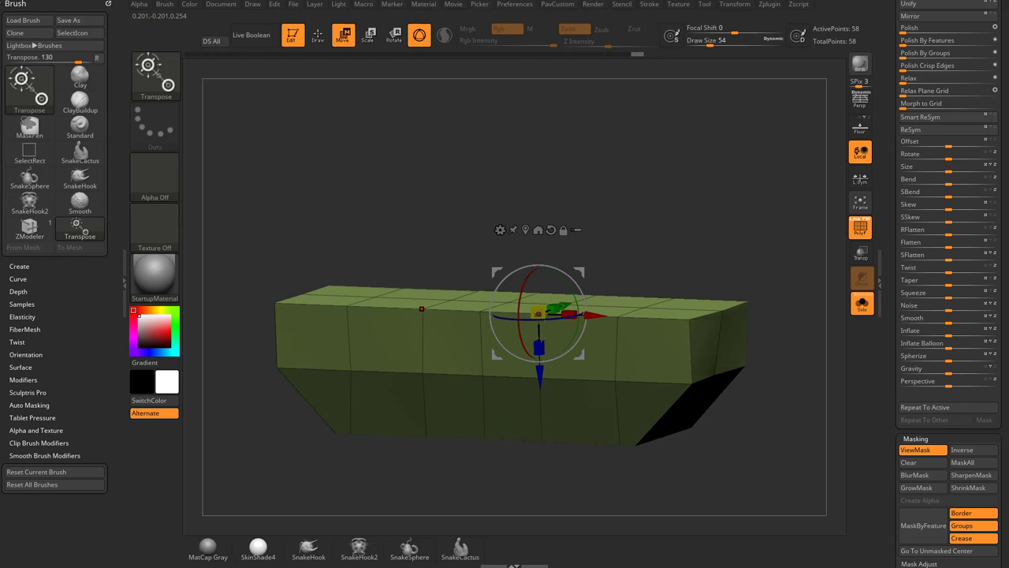
Step: Mask the block's middle section, leaving both ends free, and snap the gizmo to the right end's outer vertex with X pointing outward
{"action": "left_click_drag", "start_coordinate": [767, 292], "coordinate": [734, 286], "text": "shift"}
{"action": "left_click_drag", "start_coordinate": [749, 251], "coordinate": [641, 387], "text": "ctrl"}
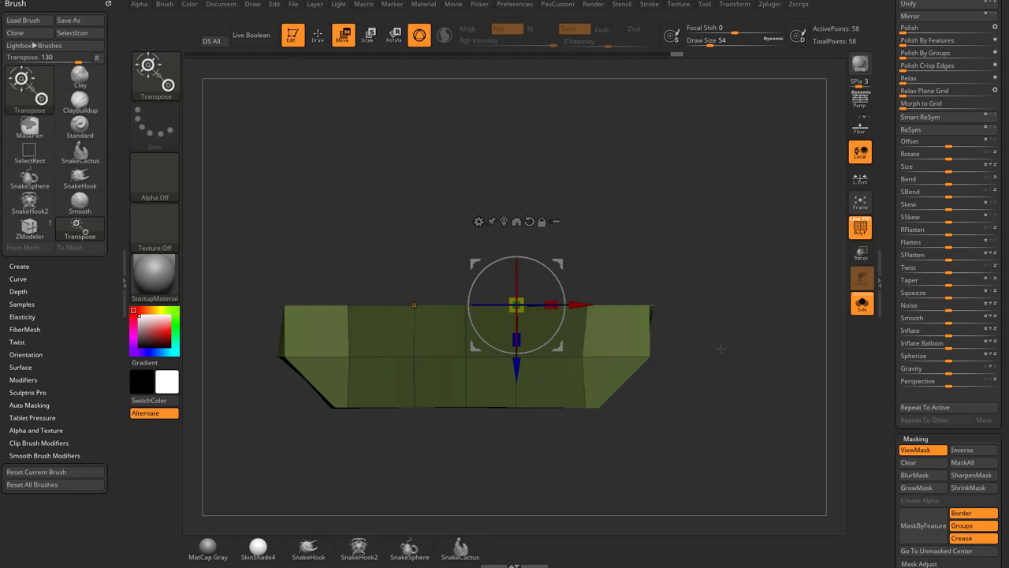
{"action": "left_click_drag", "start_coordinate": [721, 346], "coordinate": [757, 369], "text": "alt"}
{"action": "left_click_drag", "start_coordinate": [778, 333], "coordinate": [695, 269], "text": "alt"}
{"action": "left_click", "coordinate": [644, 323]}
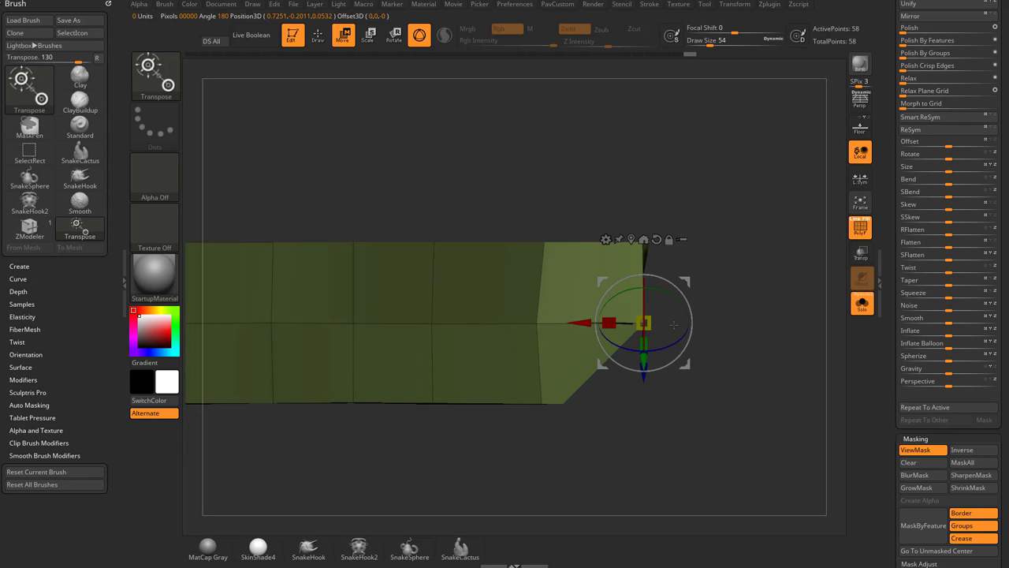
{"action": "left_click", "coordinate": [538, 323], "text": "alt"}
{"action": "left_click", "coordinate": [643, 323], "text": "alt"}
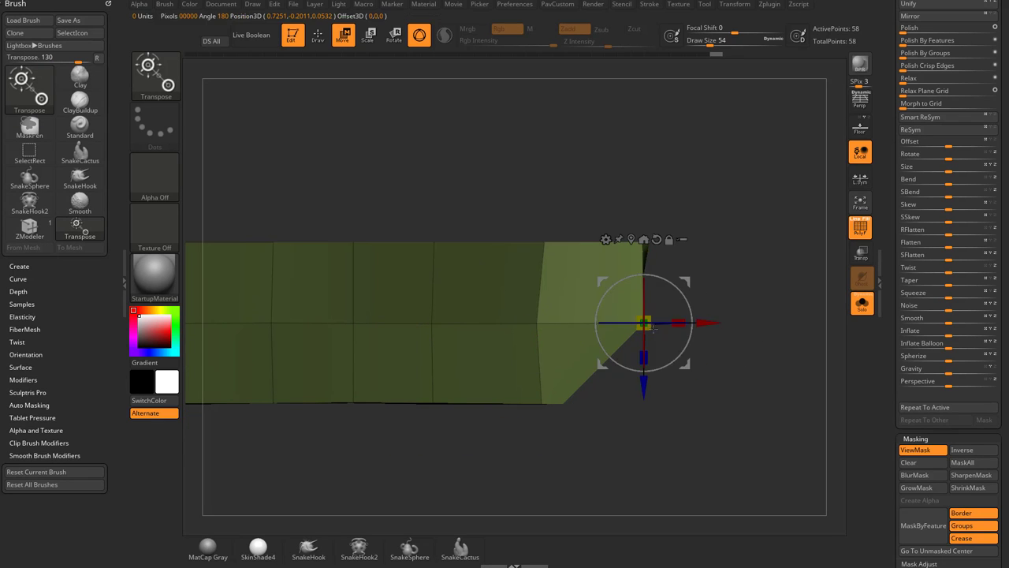
{"action": "left_click", "coordinate": [644, 322], "text": "alt"}
{"action": "left_click", "coordinate": [644, 322], "text": "alt"}
Step: Try to flatten the block's unmasked ends by scaling along X with local symmetry off, and undo the scaling
{"action": "left_click_drag", "start_coordinate": [765, 317], "coordinate": [742, 345]}
{"action": "key", "text": "ctrl+z"}
{"action": "key", "text": "ctrl+shift+z"}
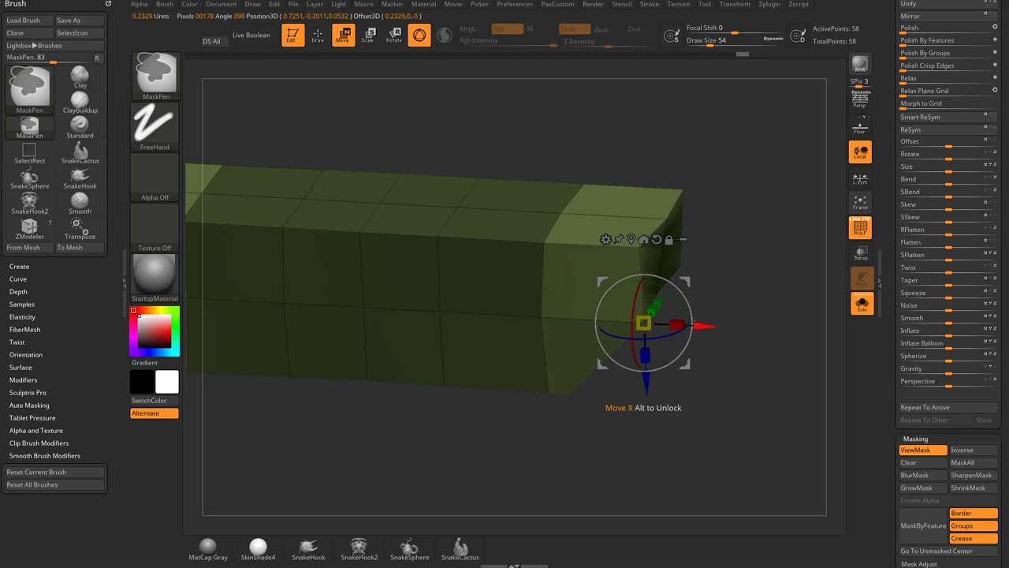
{"action": "left_click_drag", "start_coordinate": [759, 283], "coordinate": [760, 256]}
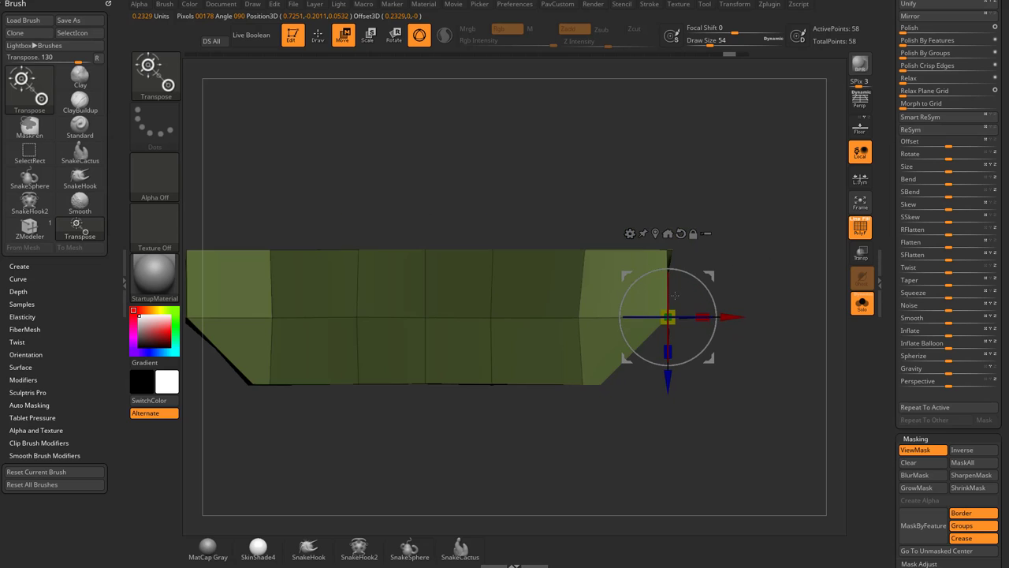
{"action": "left_click_drag", "start_coordinate": [702, 318], "coordinate": [634, 318]}
{"action": "key", "text": "ctrl+z"}
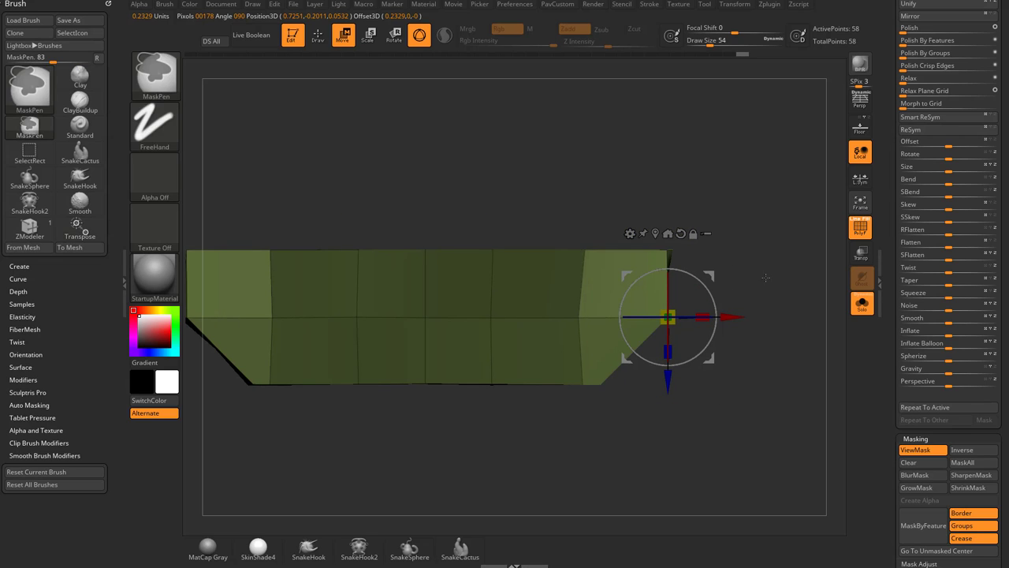
Step: Enable local symmetry and scale the block's unmasked ends along the gizmo's X axis to flatten them
{"action": "left_click", "coordinate": [863, 182]}
{"action": "left_click_drag", "start_coordinate": [770, 264], "coordinate": [761, 287]}
{"action": "left_click_drag", "start_coordinate": [700, 317], "coordinate": [665, 317]}
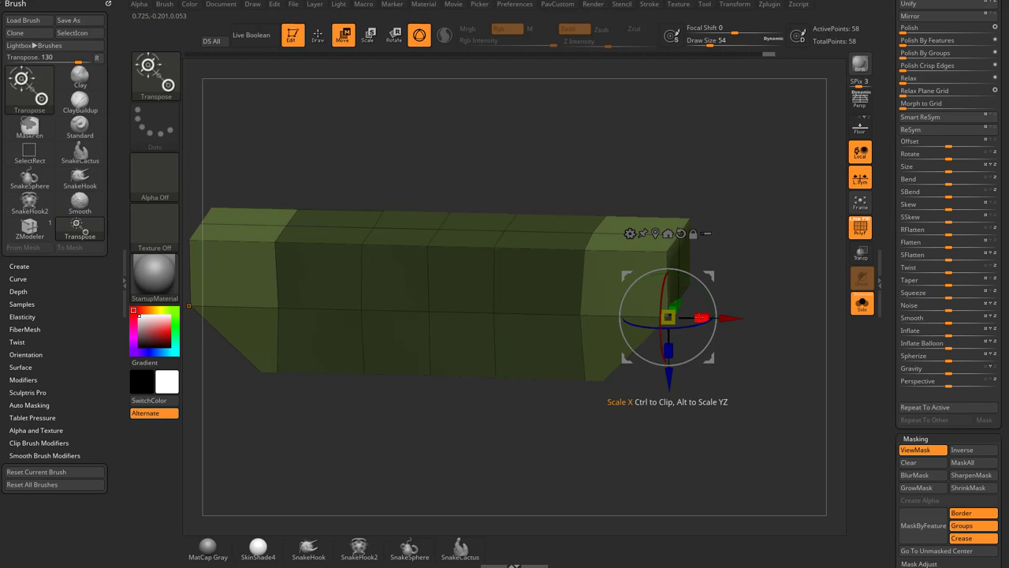
{"action": "left_click_drag", "start_coordinate": [755, 250], "coordinate": [766, 285], "text": "alt"}
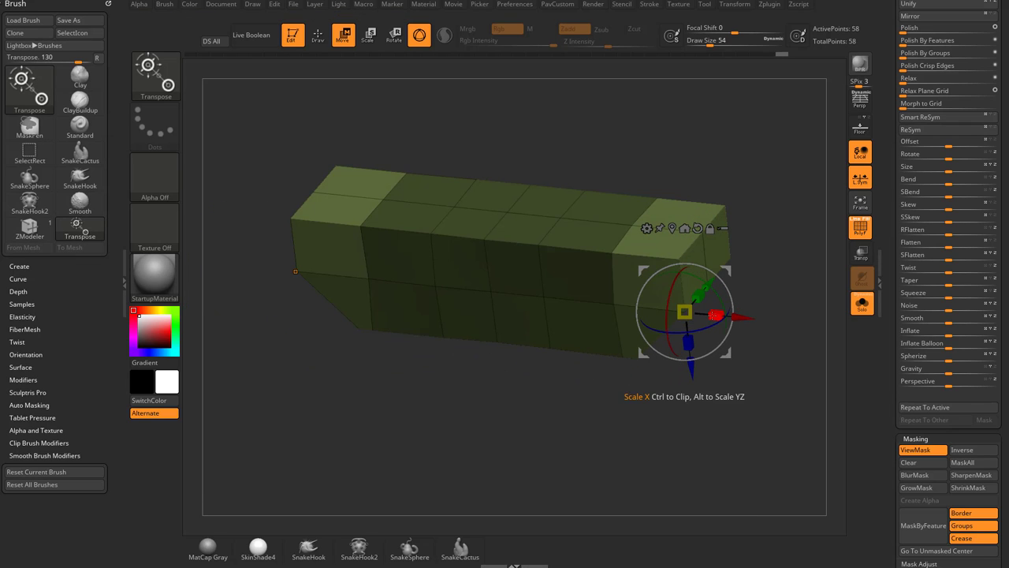
{"action": "left_click_drag", "start_coordinate": [715, 314], "coordinate": [688, 300]}
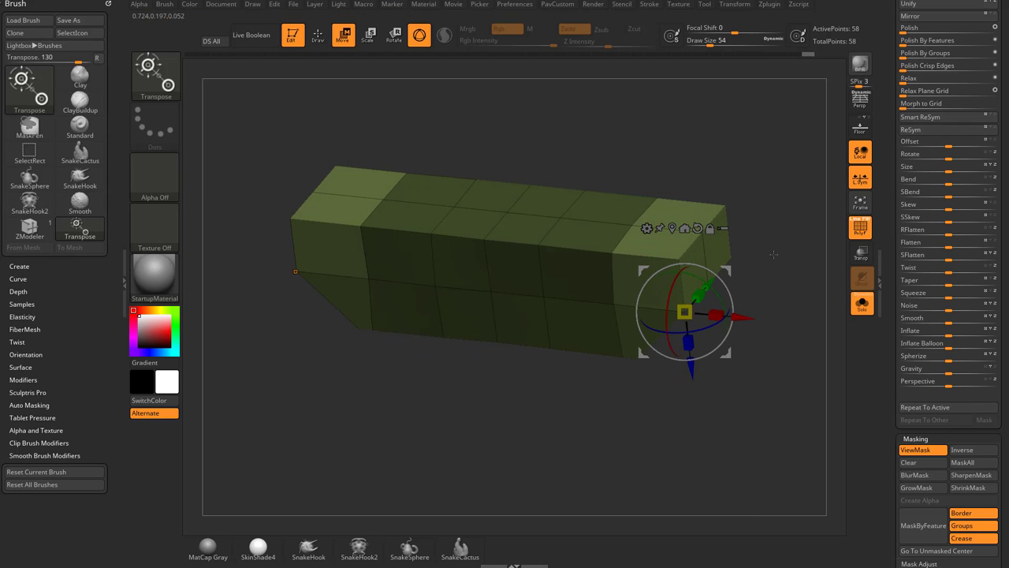
{"action": "left_click_drag", "start_coordinate": [775, 253], "coordinate": [787, 228]}
{"action": "left_click_drag", "start_coordinate": [719, 312], "coordinate": [688, 310]}
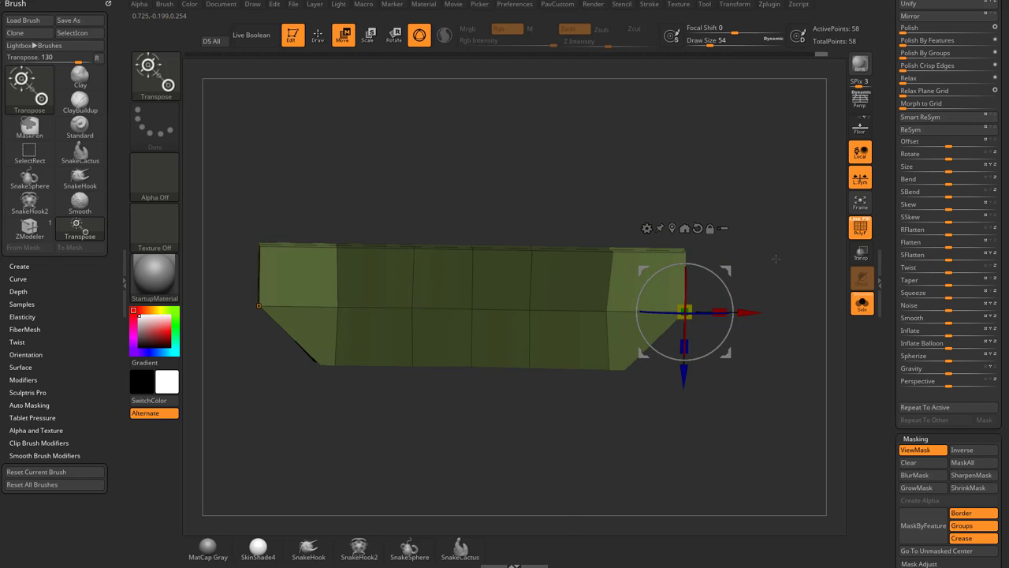
Step: Switch the active tool back to the vest, and turn off Solo to frame the whole soldier from the front
{"action": "left_click_drag", "start_coordinate": [776, 259], "coordinate": [767, 284]}
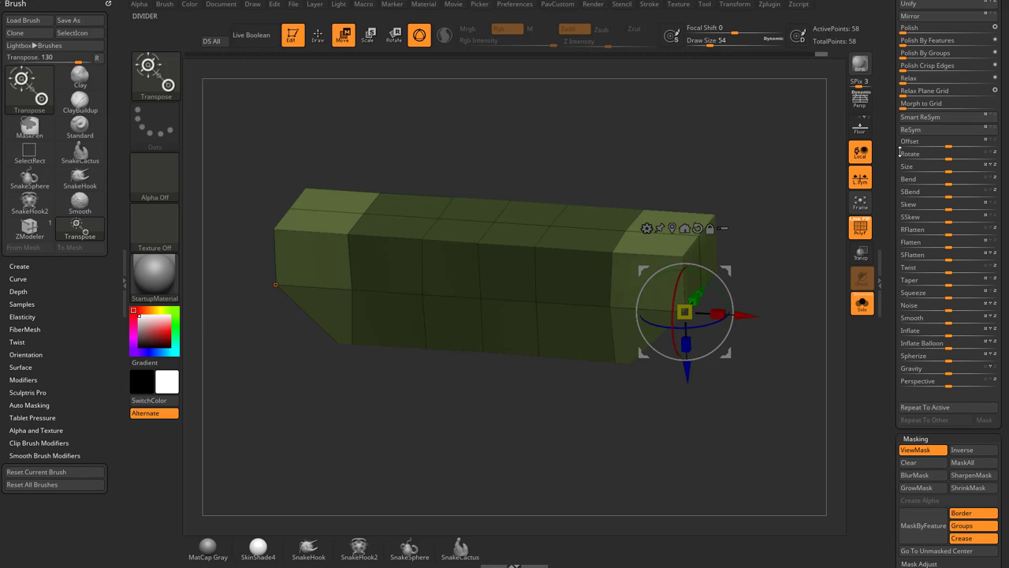
{"action": "left_click_drag", "start_coordinate": [887, 161], "coordinate": [882, 336]}
{"action": "left_click", "coordinate": [923, 203]}
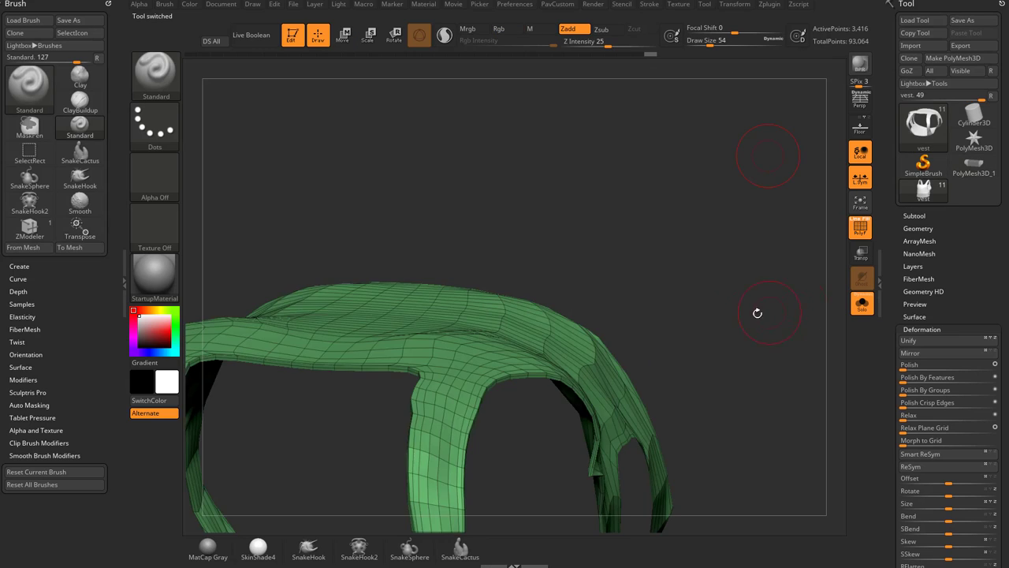
{"action": "mouse_move", "coordinate": [737, 298]}
{"action": "left_mouse_down", "text": "alt"}
{"action": "mouse_move", "coordinate": [657, 236]}
{"action": "mouse_move", "coordinate": [712, 318]}
{"action": "mouse_move", "coordinate": [738, 271]}
{"action": "mouse_move", "coordinate": [731, 296]}
{"action": "left_mouse_up", "text": "alt"}
{"action": "left_click", "coordinate": [857, 303]}
{"action": "left_click_drag", "start_coordinate": [698, 415], "coordinate": [740, 220], "text": "alt"}
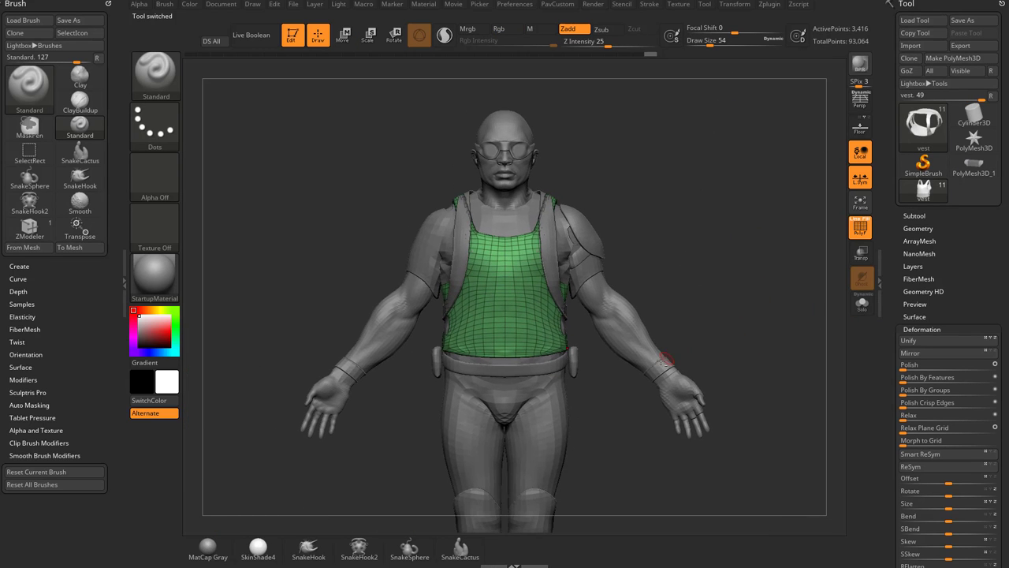
Step: Make the wristBands subtool active with the Move gizmo and isolate it in Solo mode, viewed from the front
{"action": "left_click", "coordinate": [663, 366], "text": "alt"}
{"action": "key", "text": "w"}
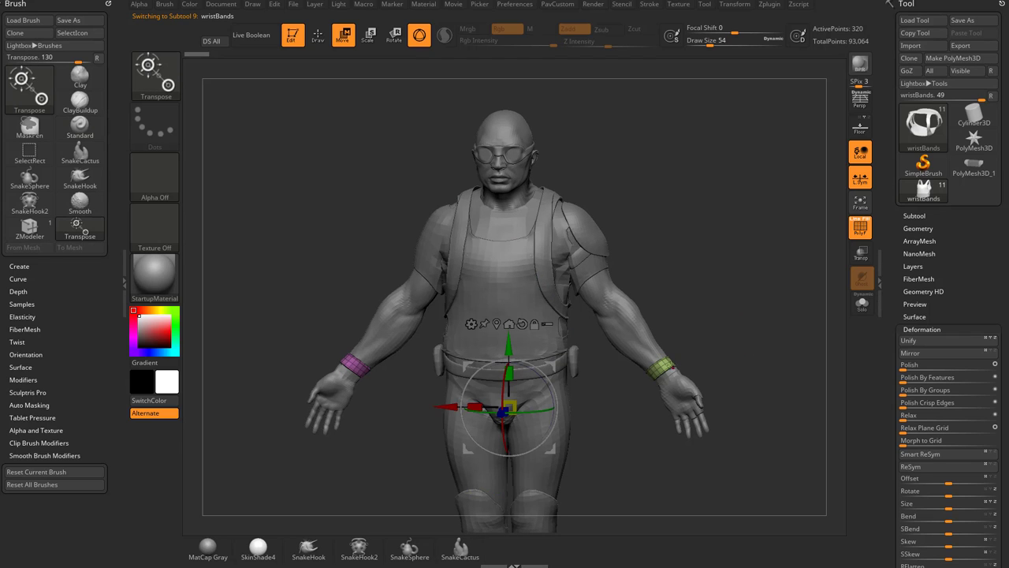
{"action": "left_click_drag", "start_coordinate": [719, 331], "coordinate": [745, 317], "text": "shift"}
{"action": "left_click", "coordinate": [861, 306]}
{"action": "left_click_drag", "start_coordinate": [745, 317], "coordinate": [752, 331], "text": "alt"}
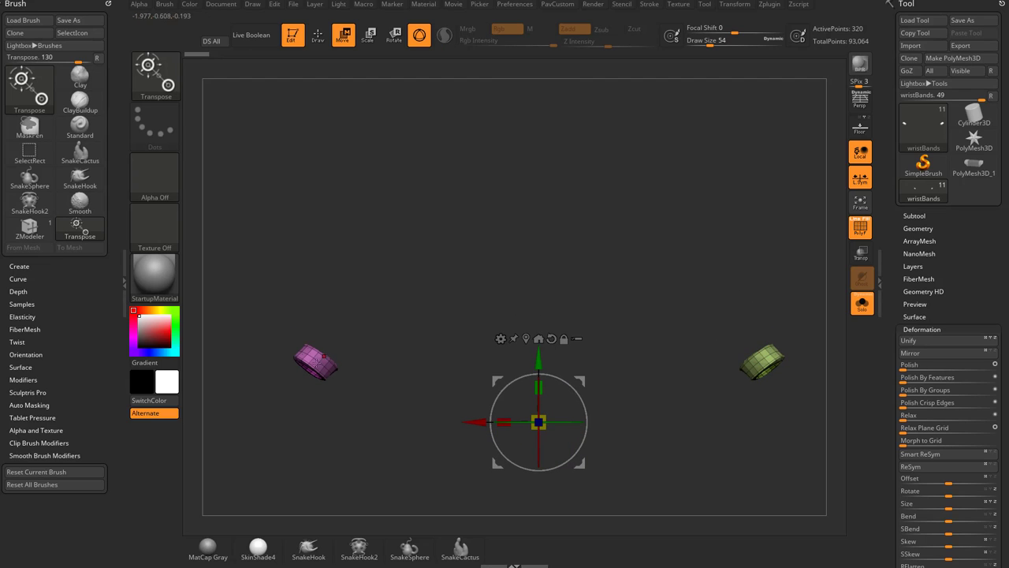
Step: Activate X symmetry and center the gizmo on the green wristband
{"action": "left_click", "coordinate": [733, 5]}
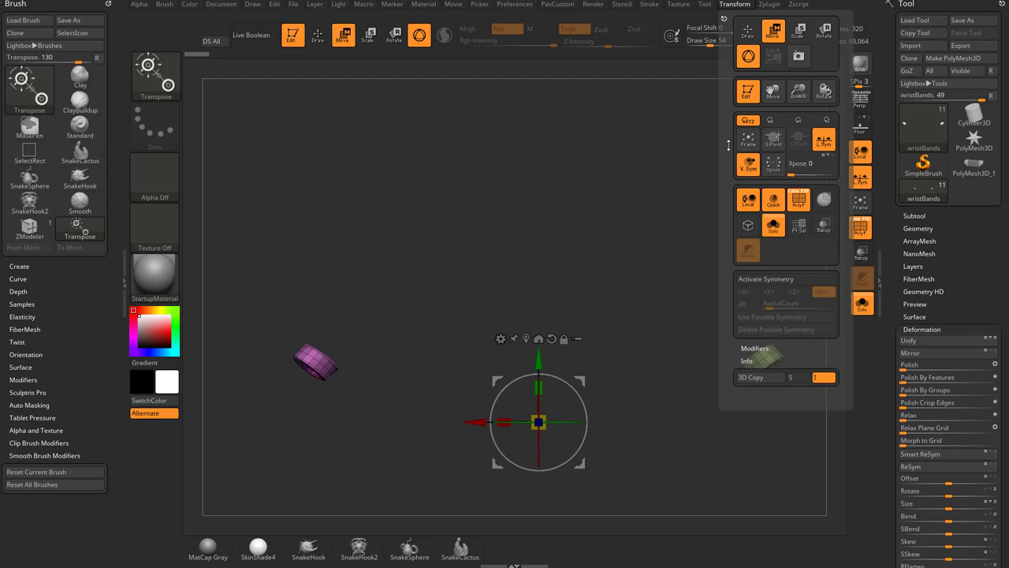
{"action": "left_click", "coordinate": [755, 279]}
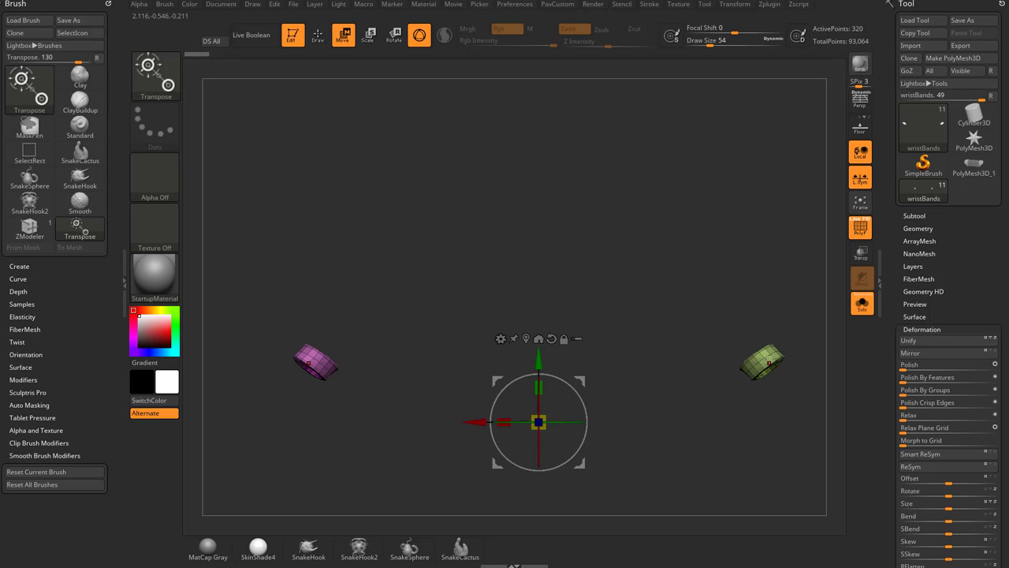
{"action": "left_click_drag", "start_coordinate": [788, 289], "coordinate": [770, 291]}
{"action": "left_click_drag", "start_coordinate": [690, 294], "coordinate": [616, 305]}
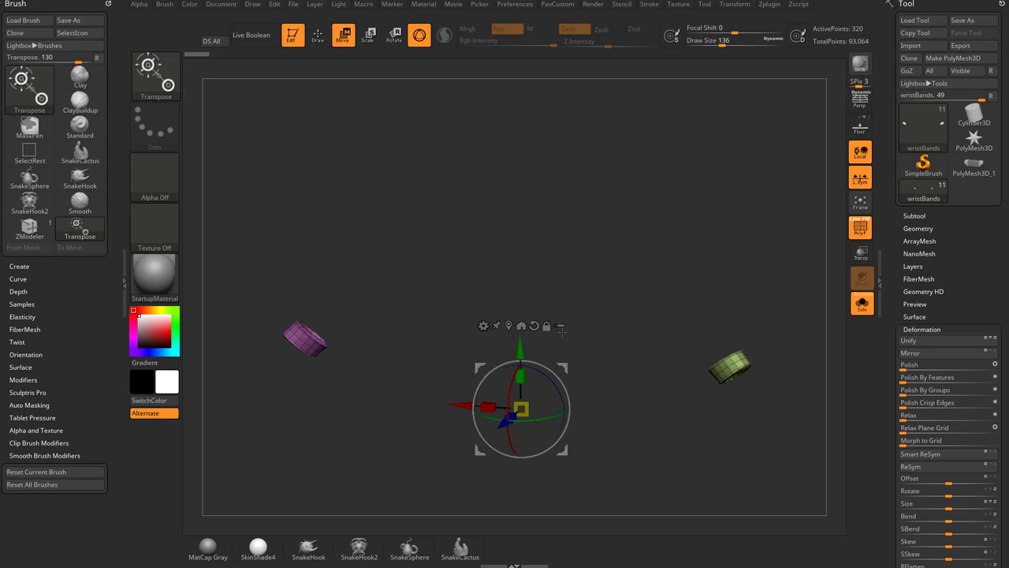
{"action": "left_click", "coordinate": [520, 326]}
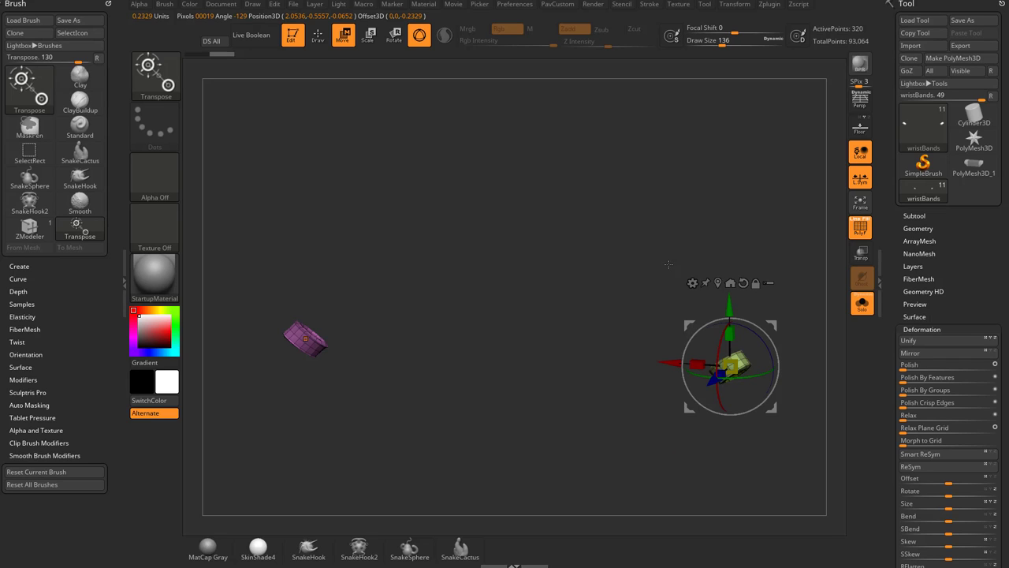
Step: Turn off X symmetry and move the gizmo to the unmasked mesh center between the two wristbands
{"action": "mouse_move", "coordinate": [607, 294]}
{"action": "left_mouse_down", "text": "alt"}
{"action": "mouse_move", "coordinate": [598, 296]}
{"action": "mouse_move", "coordinate": [617, 301]}
{"action": "mouse_move", "coordinate": [588, 293]}
{"action": "left_mouse_up", "text": "alt"}
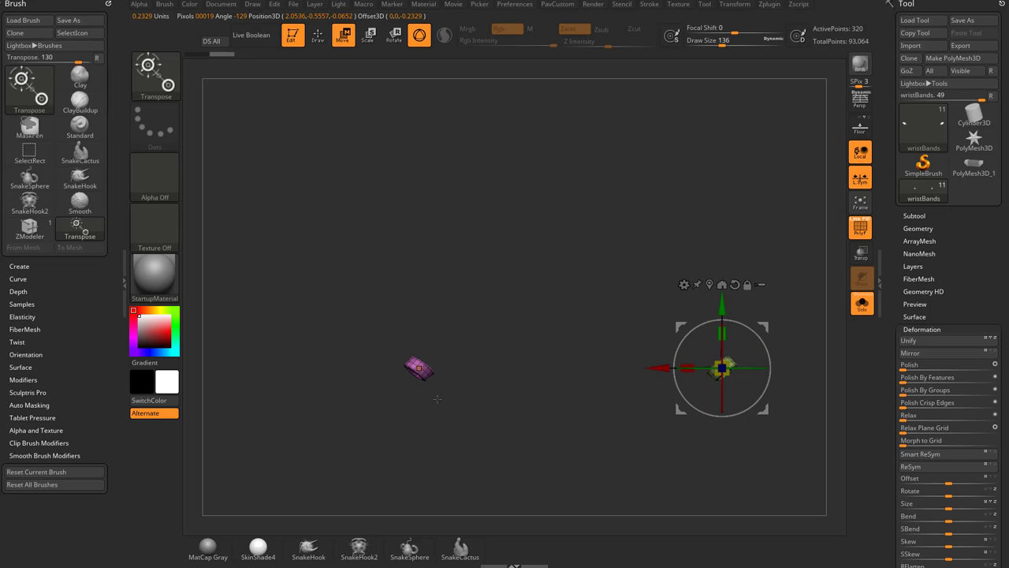
{"action": "left_click_drag", "start_coordinate": [491, 334], "coordinate": [446, 349], "text": "alt"}
{"action": "left_click_drag", "start_coordinate": [512, 344], "coordinate": [470, 354]}
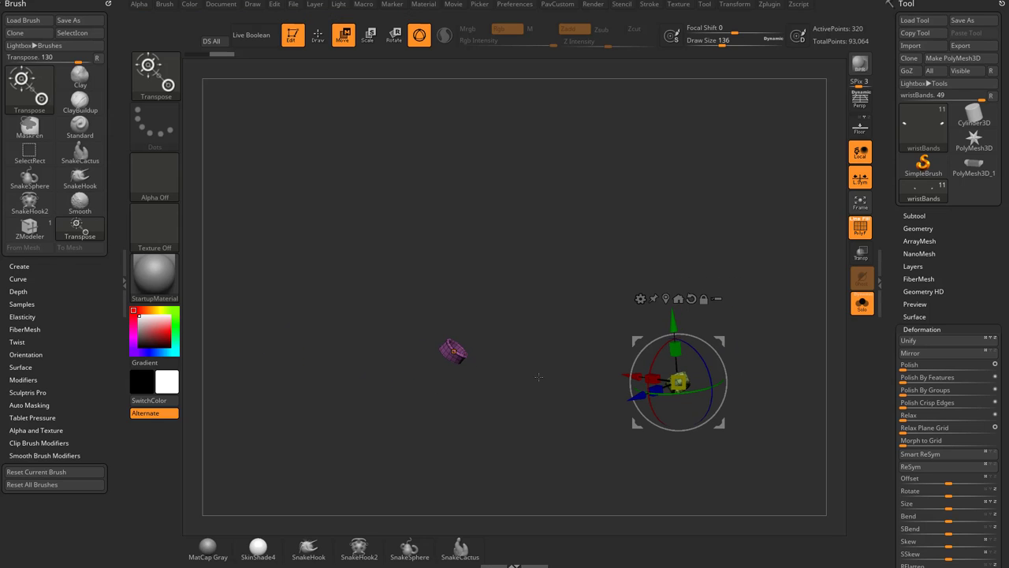
{"action": "left_click_drag", "start_coordinate": [539, 377], "coordinate": [518, 354]}
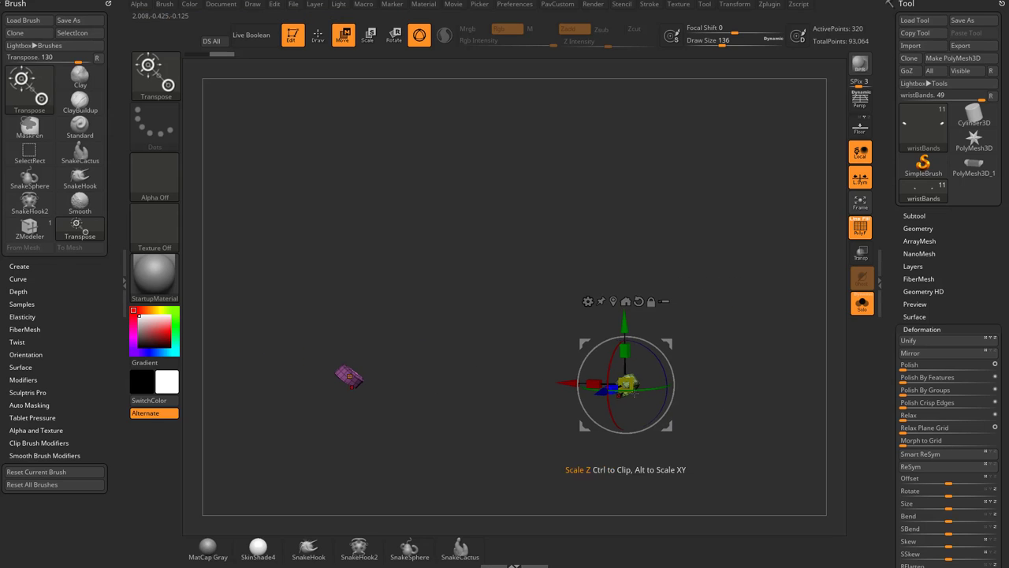
{"action": "mouse_move", "coordinate": [727, 340]}
{"action": "left_mouse_down"}
{"action": "mouse_move", "coordinate": [778, 339]}
{"action": "mouse_move", "coordinate": [726, 335]}
{"action": "left_mouse_up"}
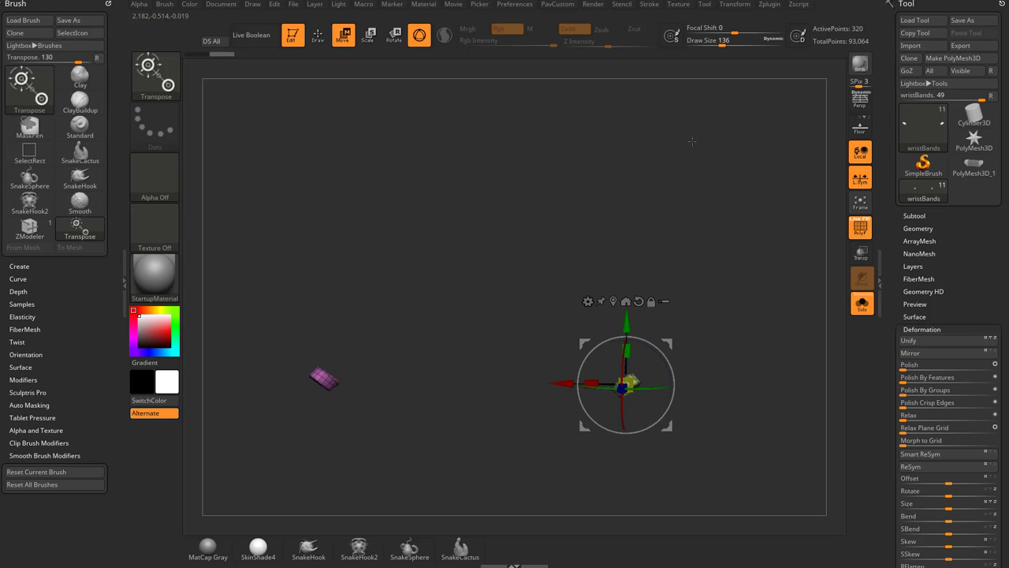
{"action": "left_click", "coordinate": [735, 4]}
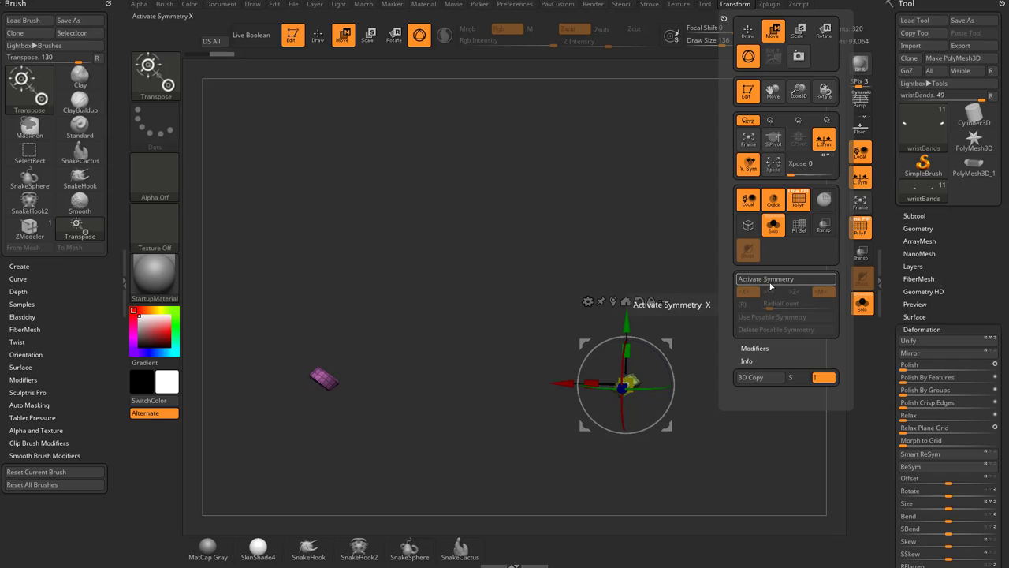
{"action": "left_click", "coordinate": [613, 302]}
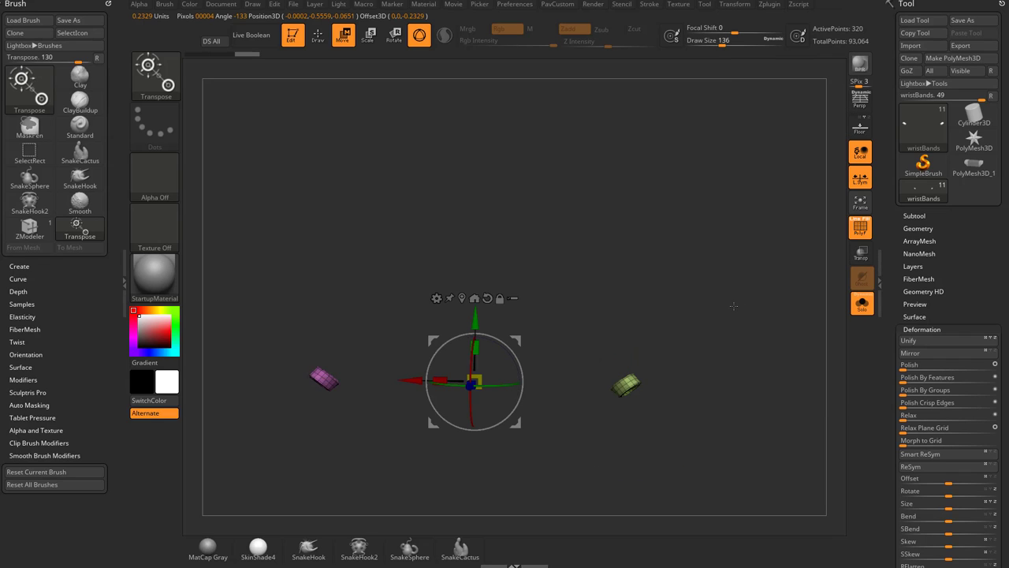
Step: Center the gizmo on the green wristband with symmetry on, and recenter it between both wristbands with symmetry off
{"action": "left_click_drag", "start_coordinate": [680, 304], "coordinate": [702, 270], "text": "shift"}
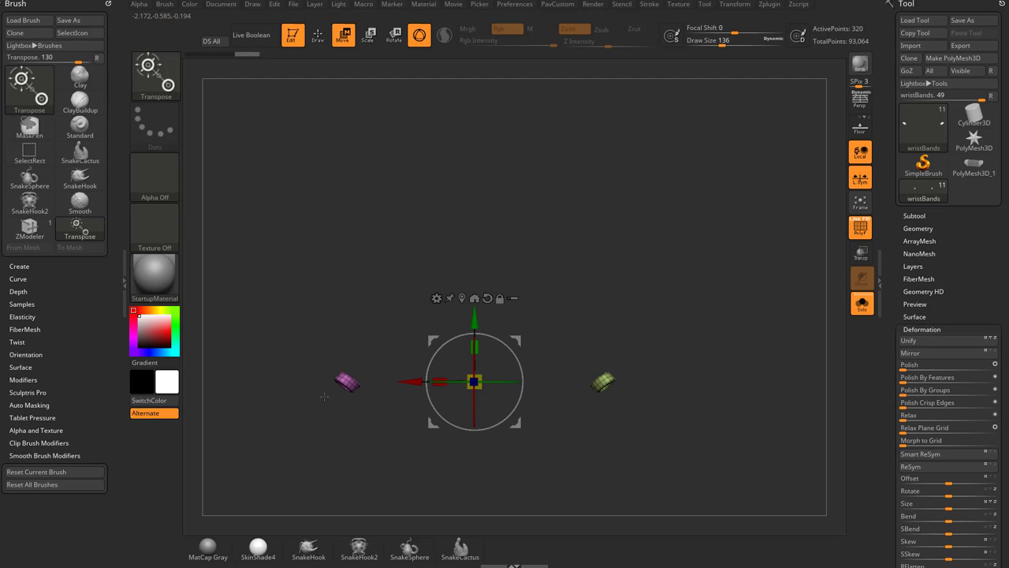
{"action": "mouse_move", "coordinate": [754, 332]}
{"action": "left_mouse_down"}
{"action": "mouse_move", "coordinate": [717, 328]}
{"action": "mouse_move", "coordinate": [748, 336]}
{"action": "left_mouse_up"}
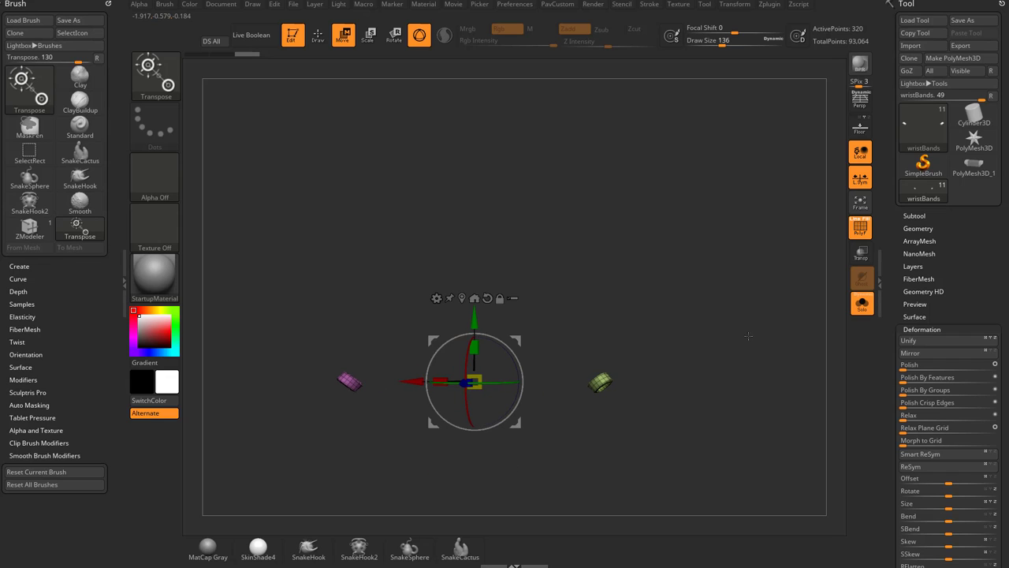
{"action": "left_click", "coordinate": [461, 298]}
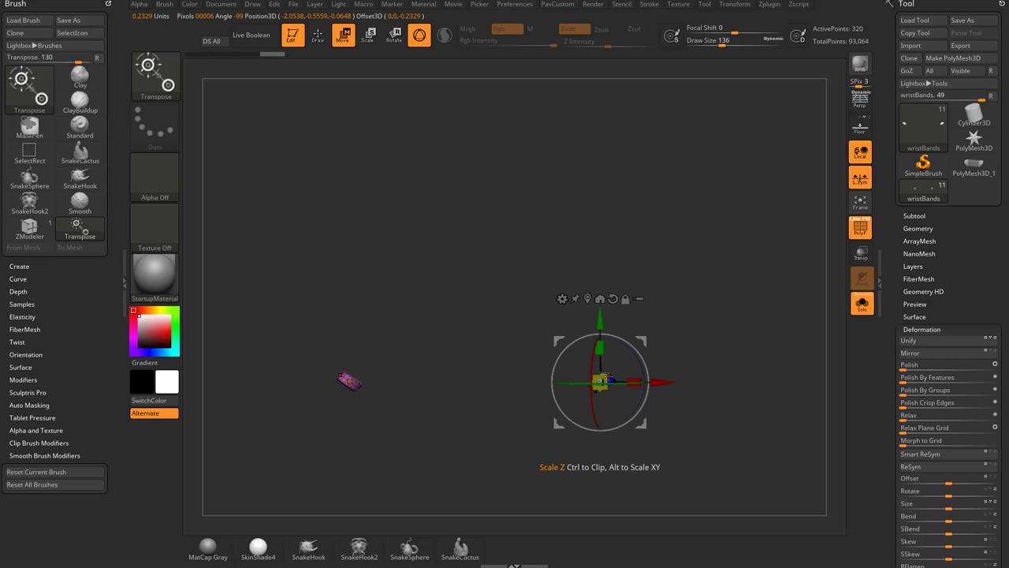
{"action": "left_click", "coordinate": [587, 299]}
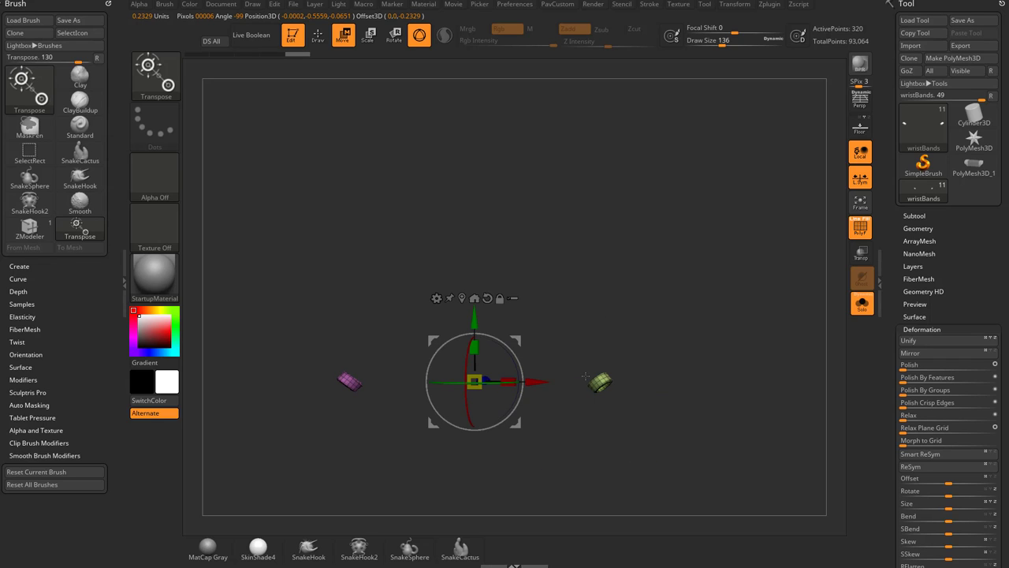
Step: Center the gizmo on the green wristband at its unmasked mesh center
{"action": "mouse_move", "coordinate": [680, 335]}
{"action": "left_mouse_down"}
{"action": "mouse_move", "coordinate": [689, 333]}
{"action": "mouse_move", "coordinate": [679, 319]}
{"action": "left_mouse_up"}
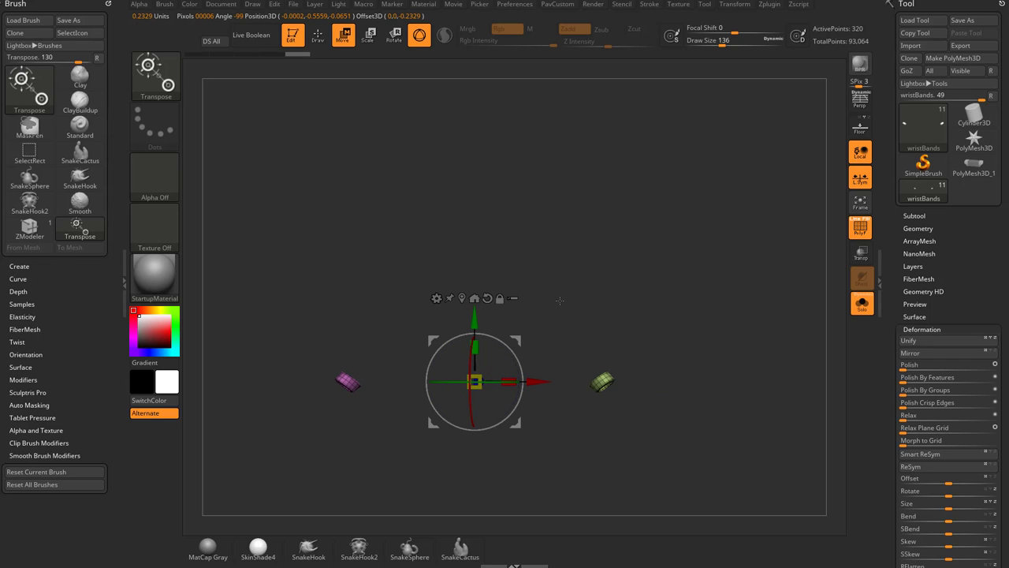
{"action": "left_click_drag", "start_coordinate": [752, 293], "coordinate": [758, 316], "text": "alt"}
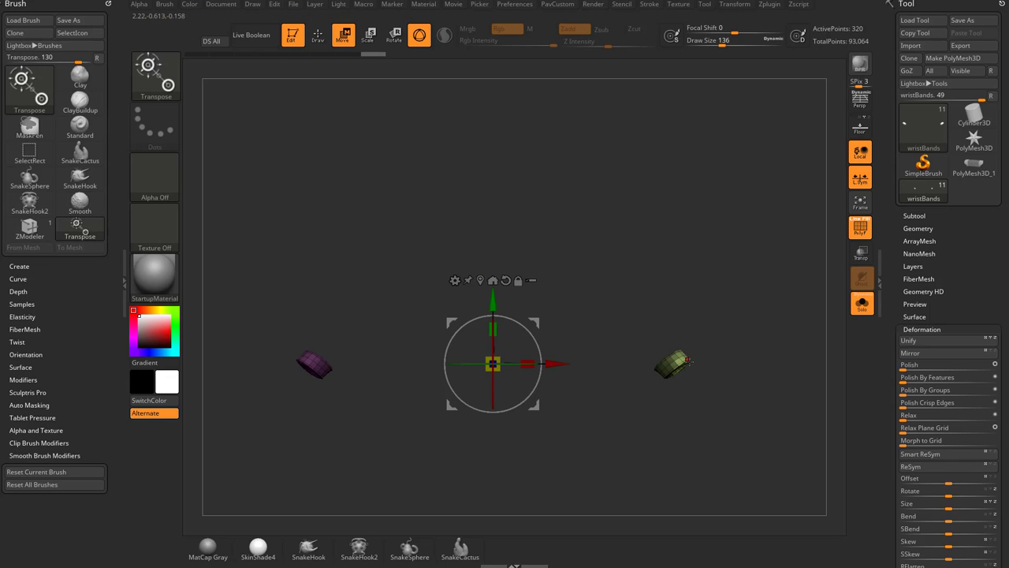
{"action": "left_click", "coordinate": [480, 281]}
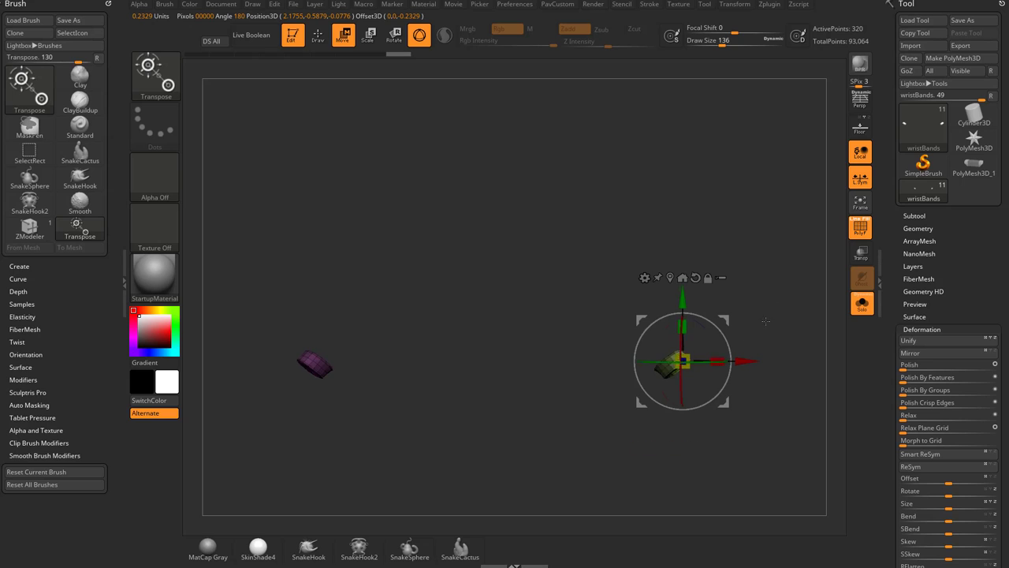
{"action": "left_click_drag", "start_coordinate": [761, 317], "coordinate": [681, 360]}
{"action": "left_click_drag", "start_coordinate": [794, 334], "coordinate": [767, 345], "text": "alt"}
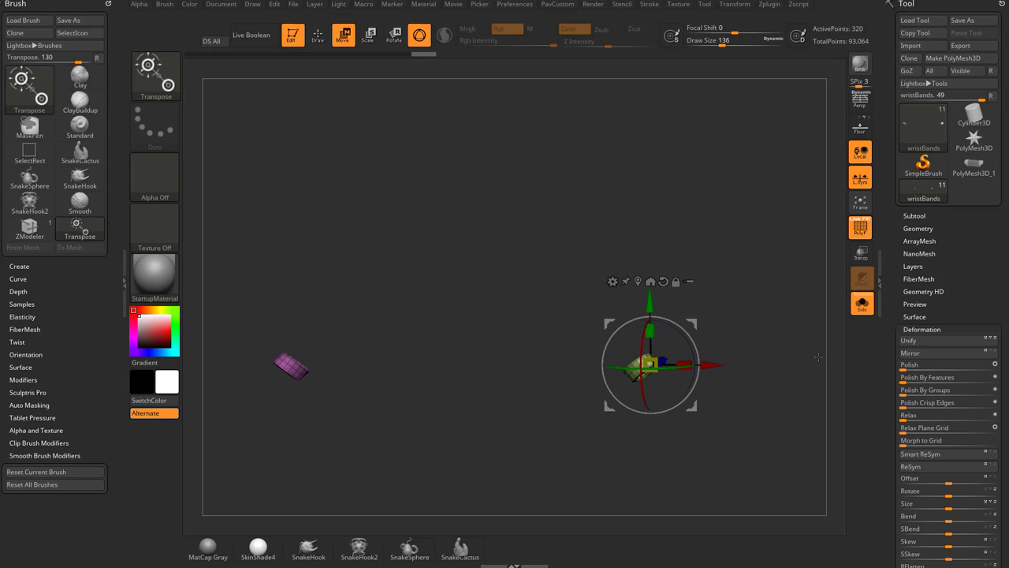
Step: Leave Solo mode, make the vest the active subtool, and isolate it in Solo mode
{"action": "left_click", "coordinate": [862, 302]}
{"action": "left_click_drag", "start_coordinate": [757, 273], "coordinate": [761, 274], "text": "shift"}
{"action": "left_click_drag", "start_coordinate": [762, 275], "coordinate": [753, 293], "text": "alt"}
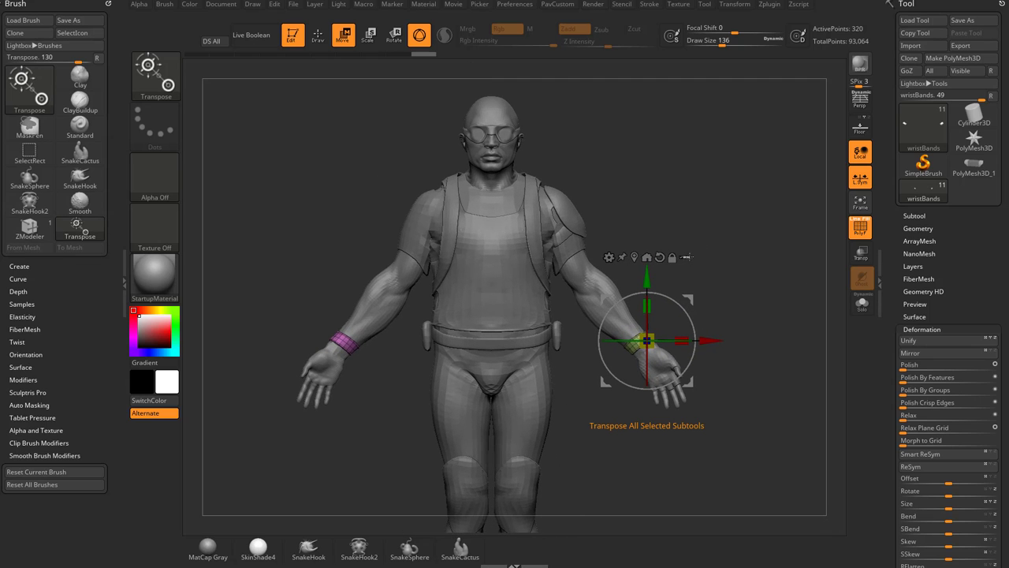
{"action": "left_click_drag", "start_coordinate": [752, 298], "coordinate": [758, 254], "text": "alt"}
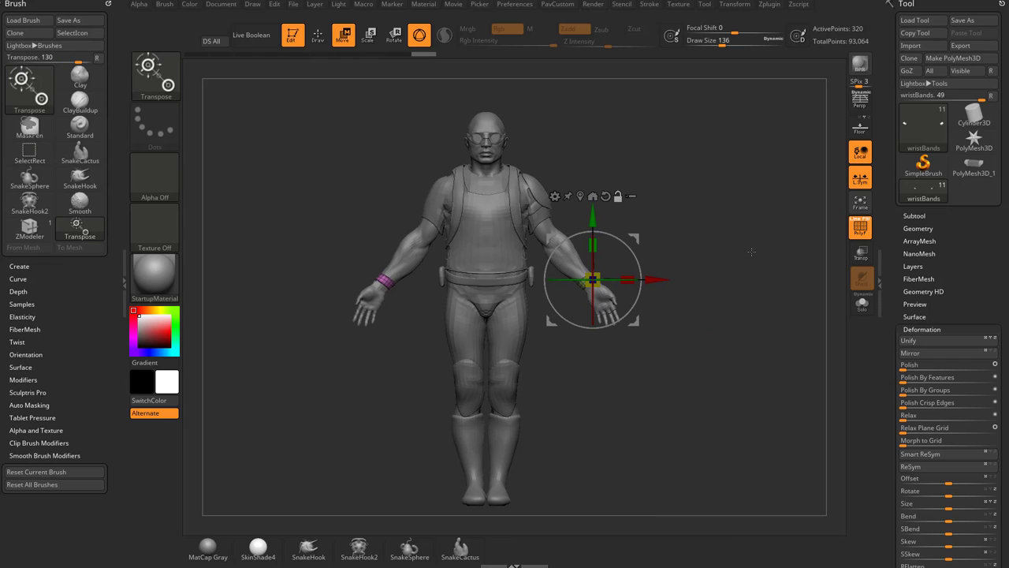
{"action": "left_click", "coordinate": [506, 220], "text": "alt"}
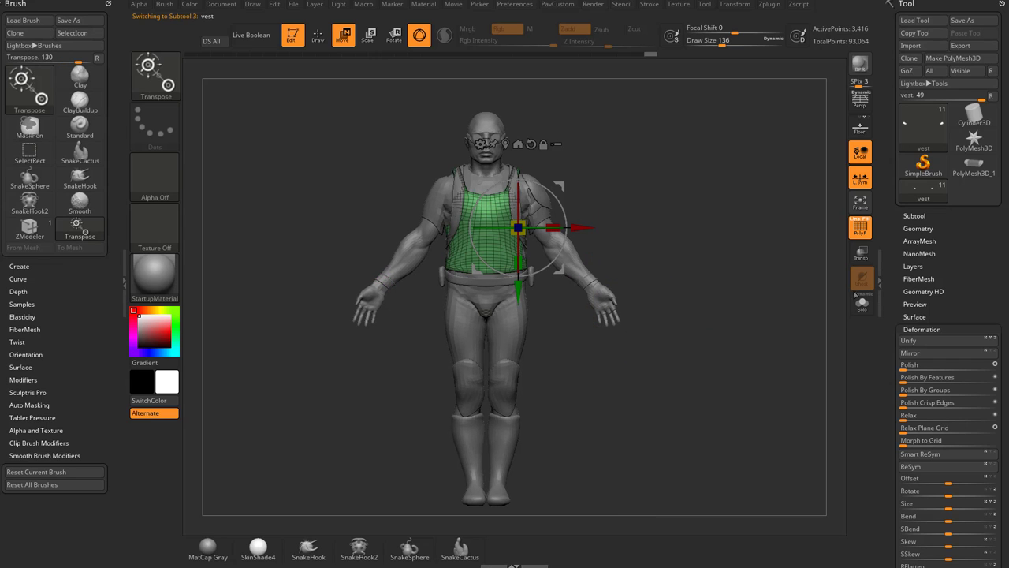
{"action": "left_click", "coordinate": [861, 302]}
{"action": "left_click_drag", "start_coordinate": [748, 241], "coordinate": [744, 287], "text": "alt"}
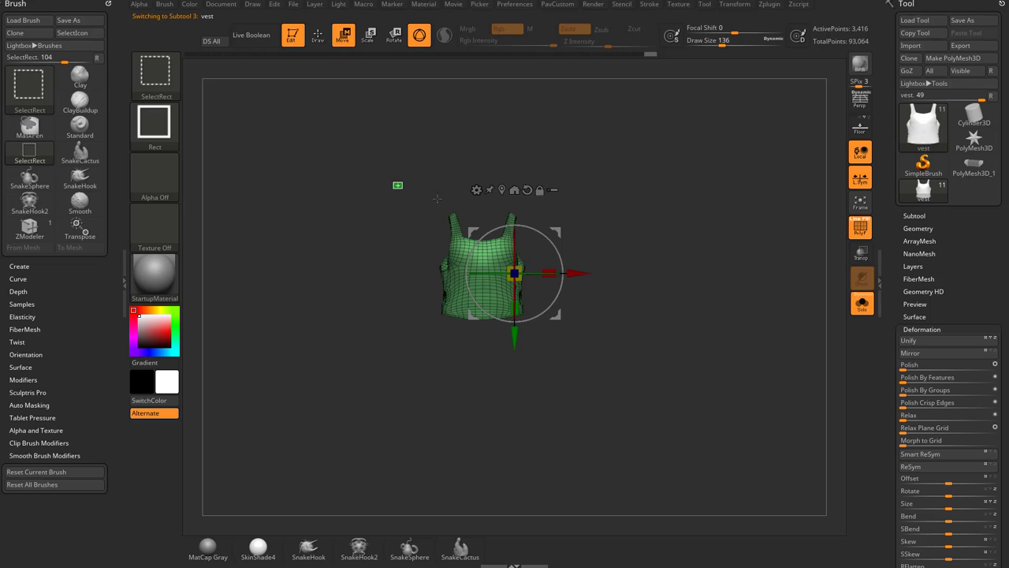
{"action": "left_click_drag", "start_coordinate": [437, 199], "coordinate": [552, 238], "text": "ctrl+shift"}
{"action": "left_click", "coordinate": [651, 299], "text": "ctrl+shift"}
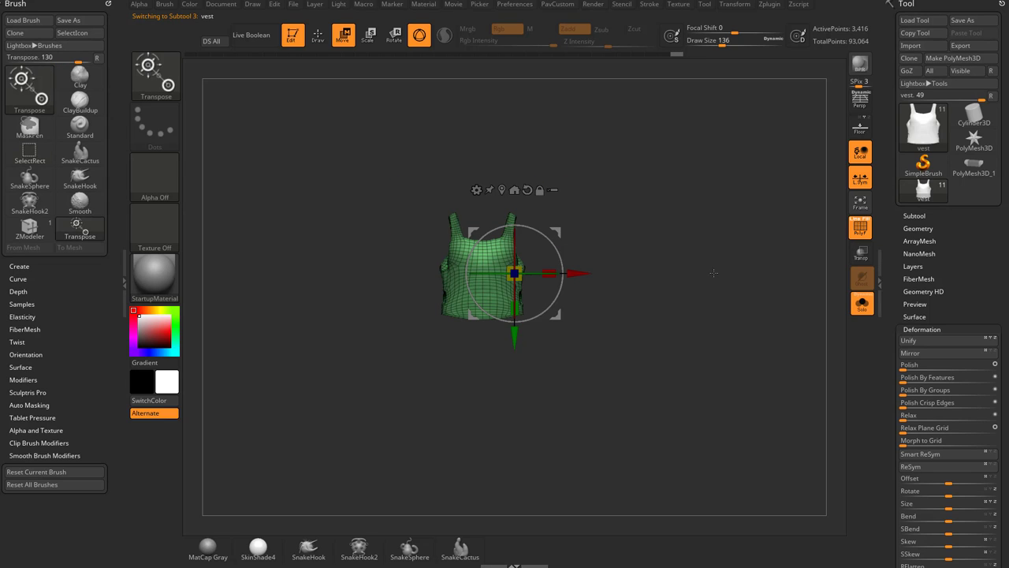
{"action": "left_click_drag", "start_coordinate": [688, 248], "coordinate": [692, 266], "text": "alt"}
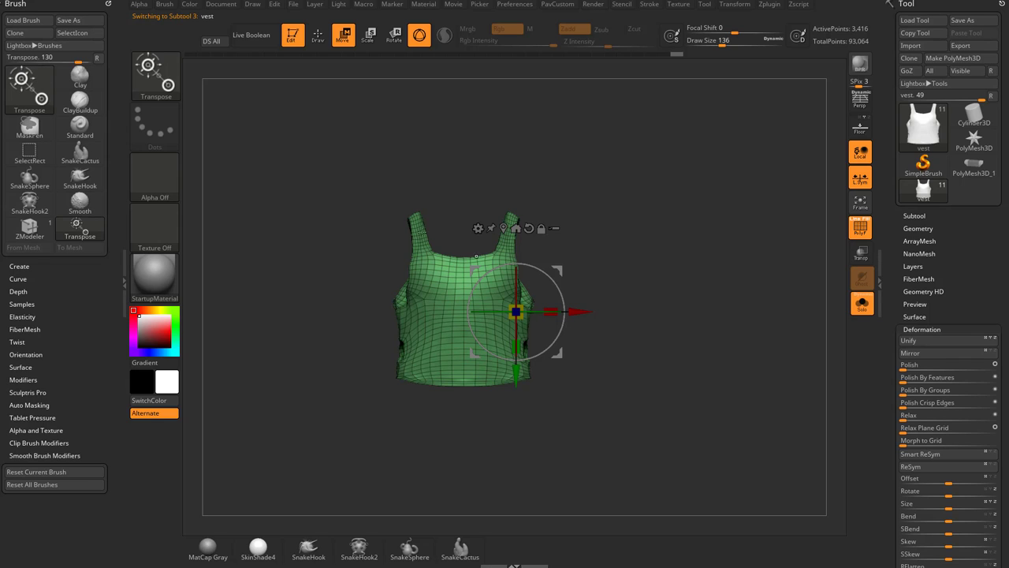
{"action": "left_click_drag", "start_coordinate": [342, 168], "coordinate": [552, 296], "text": "ctrl+shift"}
{"action": "left_click", "coordinate": [608, 288], "text": "ctrl+shift"}
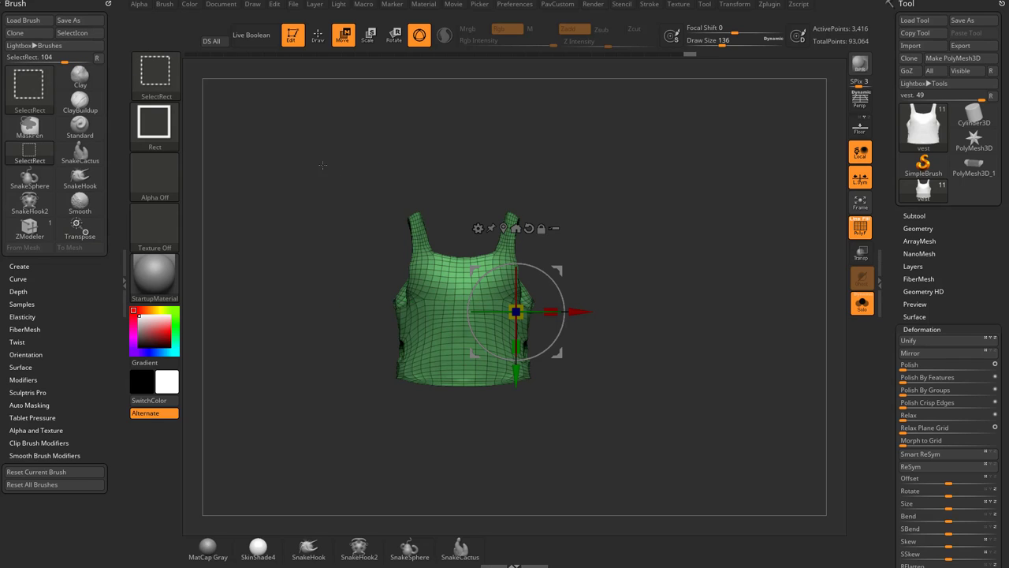
Step: Assign separate polygroups to the vest's upper and lower parts by isolating each in turn, and restore the full vest
{"action": "left_click_drag", "start_coordinate": [316, 171], "coordinate": [550, 292], "text": "ctrl+shift"}
{"action": "left_click", "coordinate": [647, 297], "text": "ctrl+shift"}
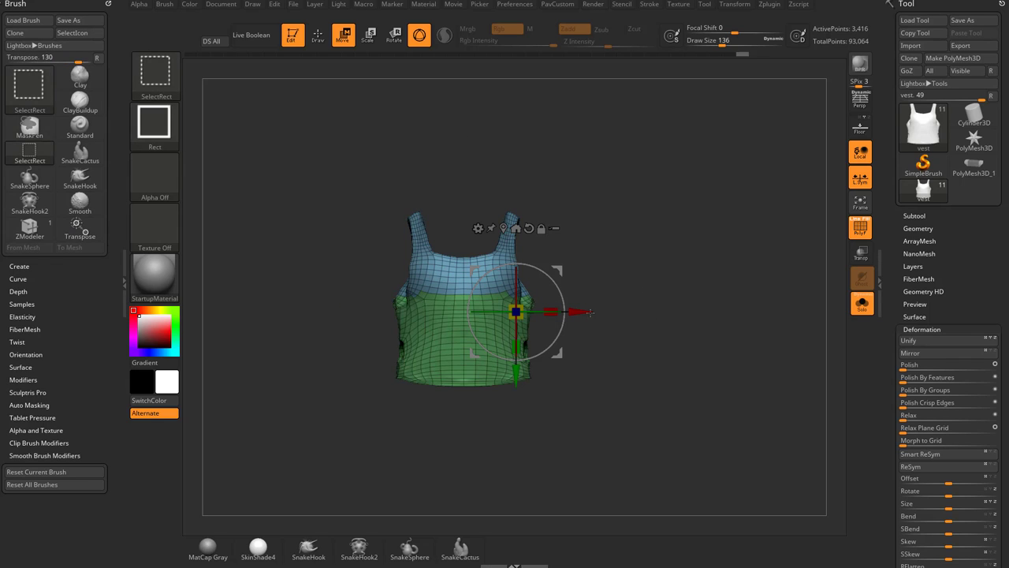
{"action": "left_click_drag", "start_coordinate": [620, 370], "coordinate": [311, 415], "text": "ctrl+shift"}
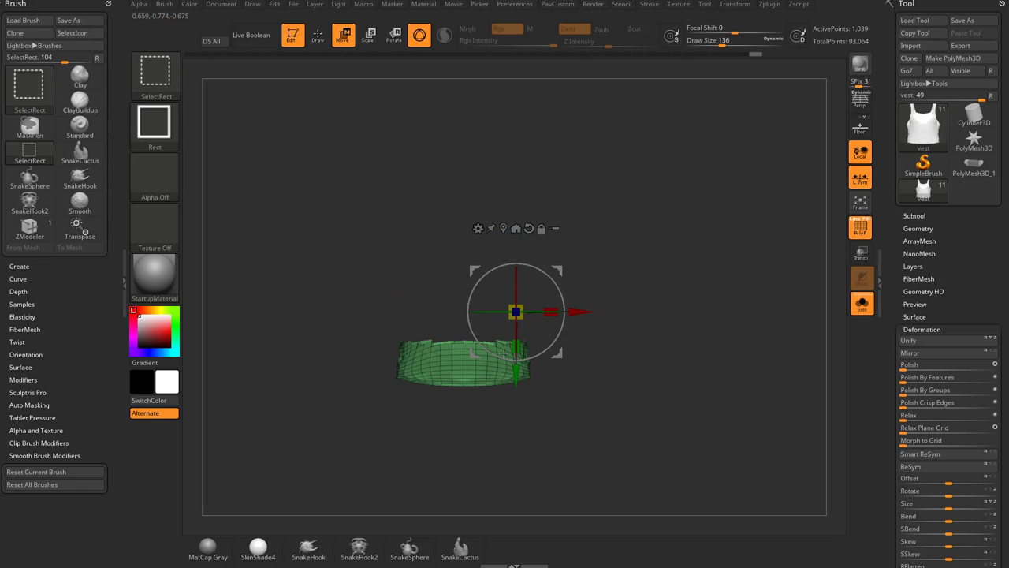
{"action": "key", "text": "ctrl+w"}
{"action": "left_click", "coordinate": [680, 272], "text": "ctrl+shift"}
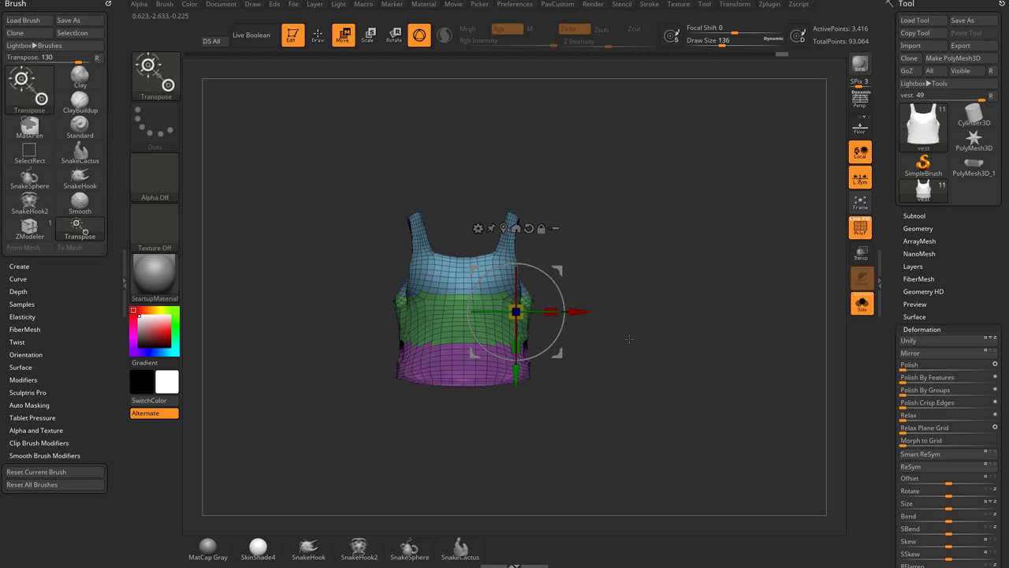
{"action": "left_click_drag", "start_coordinate": [673, 315], "coordinate": [659, 309]}
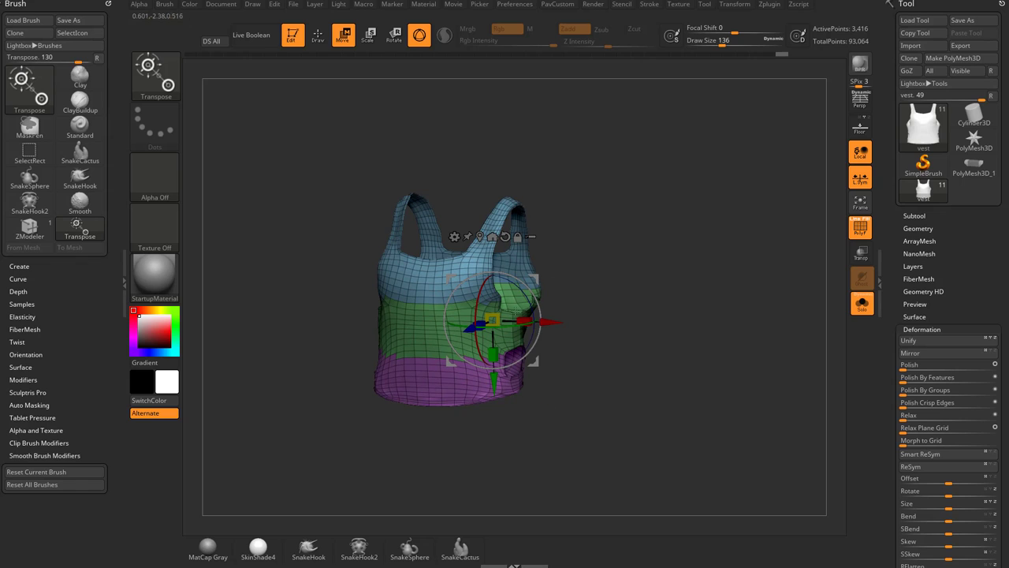
Step: Mask every vest polygroup except the upper one to center the gizmo on it, and clear the mask
{"action": "left_click", "coordinate": [461, 277], "text": "ctrl"}
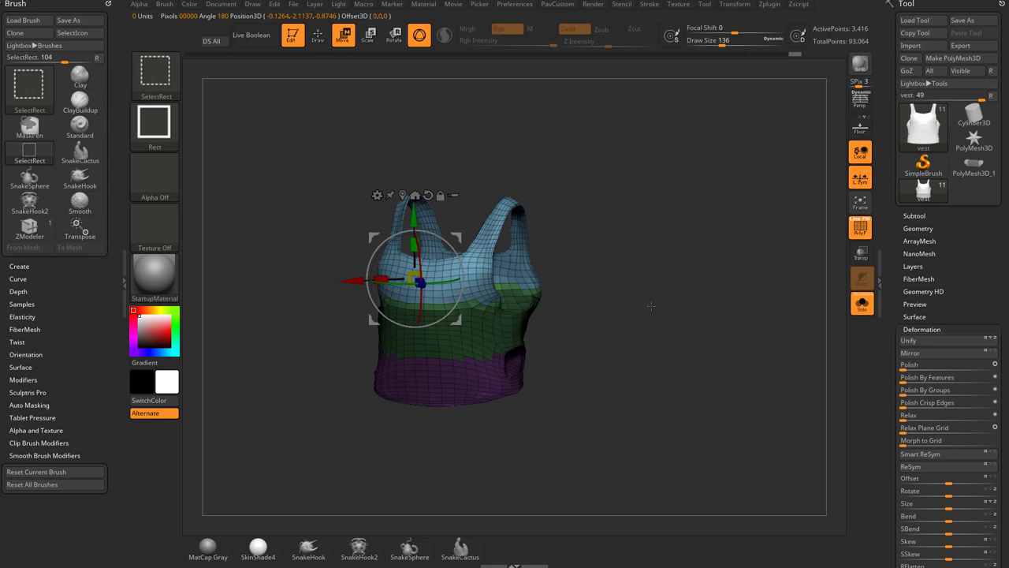
{"action": "left_click_drag", "start_coordinate": [647, 302], "coordinate": [634, 278], "text": "ctrl"}
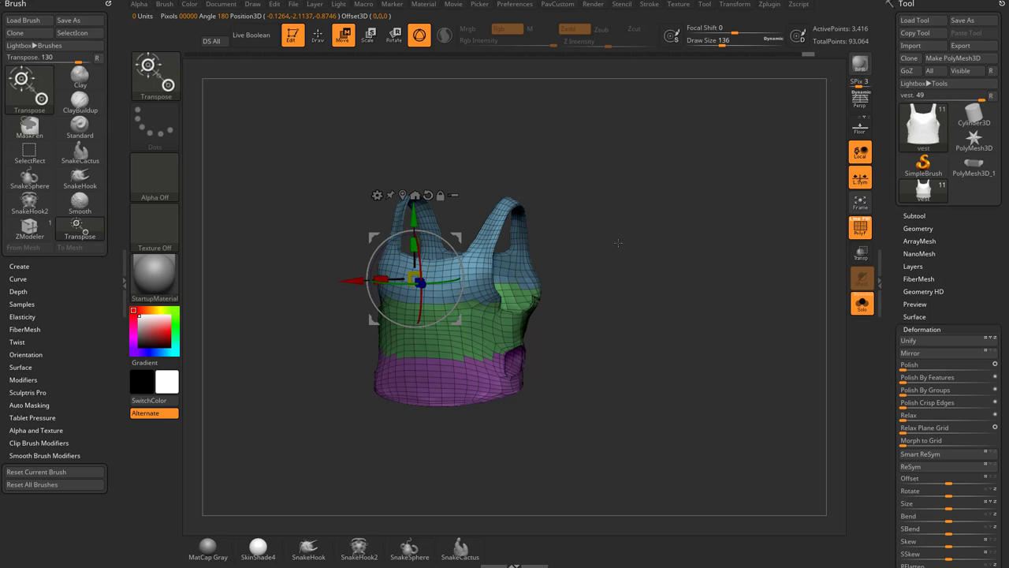
{"action": "left_click_drag", "start_coordinate": [620, 241], "coordinate": [585, 268], "text": "alt"}
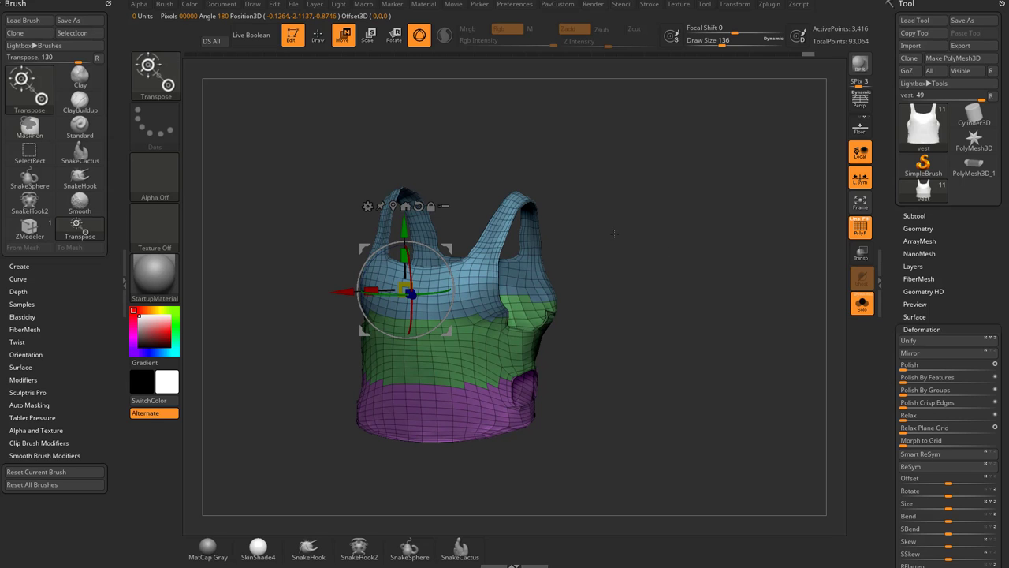
Step: Switch to Draw mode and isolate the vest's upper, middle and lower polygroups one at a time, restoring the full vest after each
{"action": "key", "text": "q"}
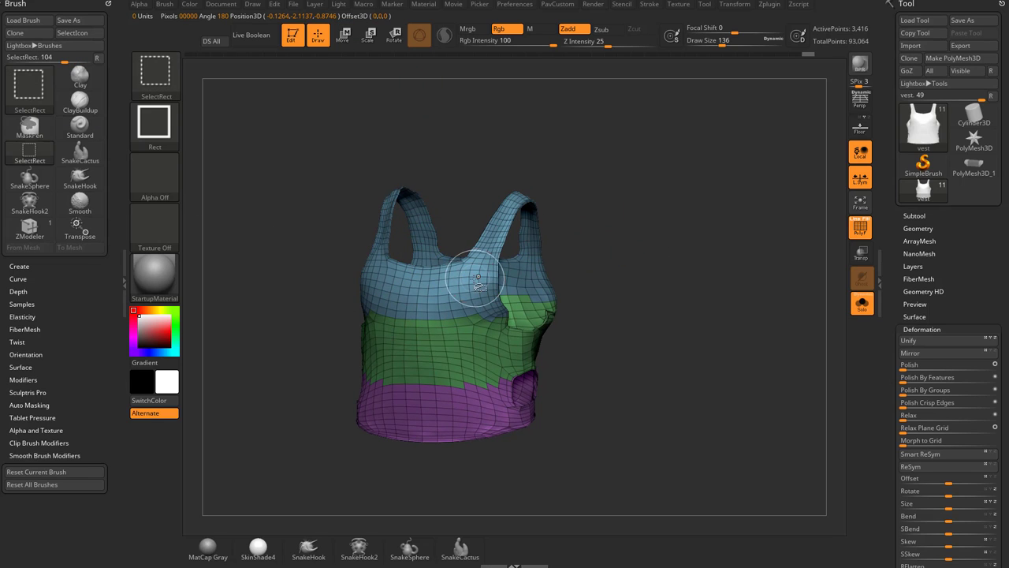
{"action": "left_click", "coordinate": [475, 281], "text": "ctrl+shift"}
{"action": "left_click", "coordinate": [669, 288], "text": "ctrl+shift"}
{"action": "left_click", "coordinate": [482, 339], "text": "ctrl+shift"}
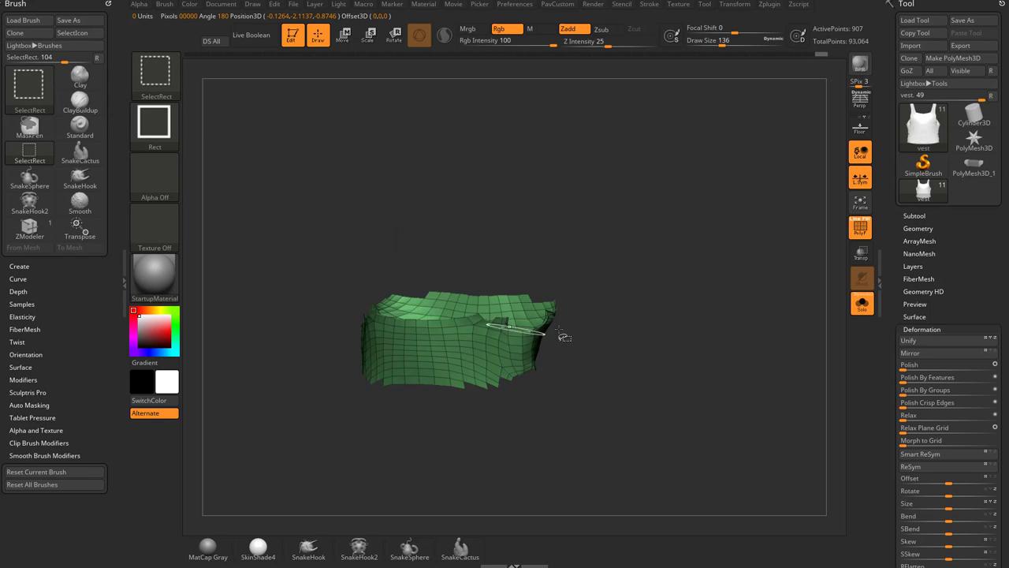
{"action": "left_click", "coordinate": [634, 325], "text": "ctrl+shift"}
{"action": "left_click", "coordinate": [506, 401], "text": "ctrl+shift"}
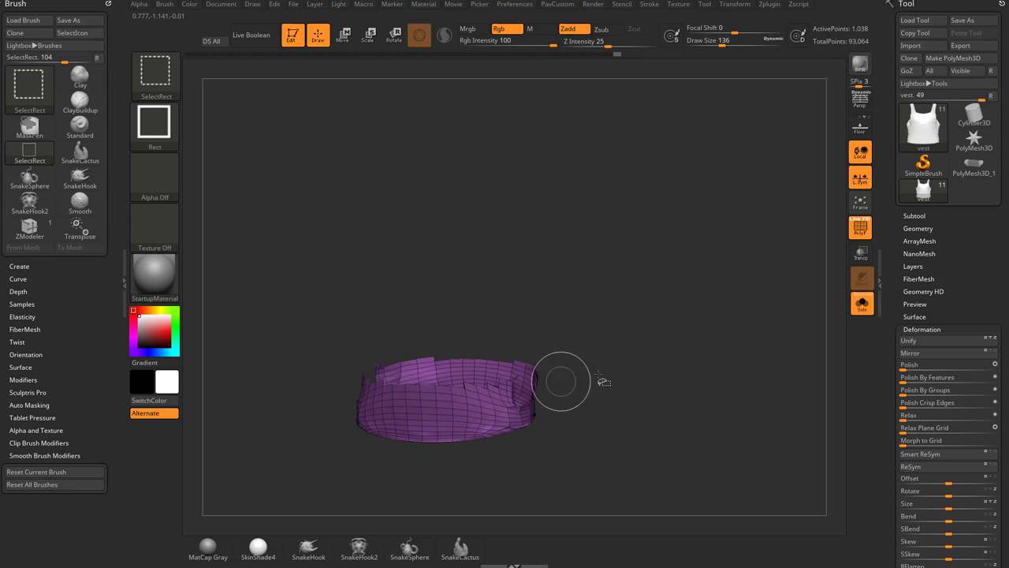
{"action": "left_click", "coordinate": [694, 363], "text": "ctrl+shift"}
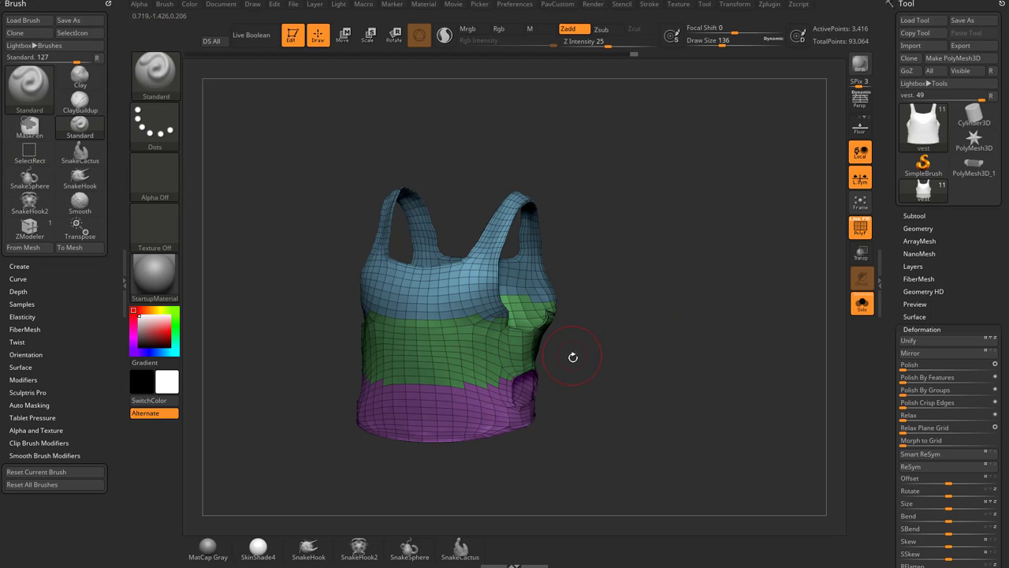
Step: Demonstrate inverting the vest's polygroup visibility, starting from the isolated middle group and after hiding the lower group, and restore the full vest
{"action": "left_click", "coordinate": [466, 338], "text": "ctrl+shift"}
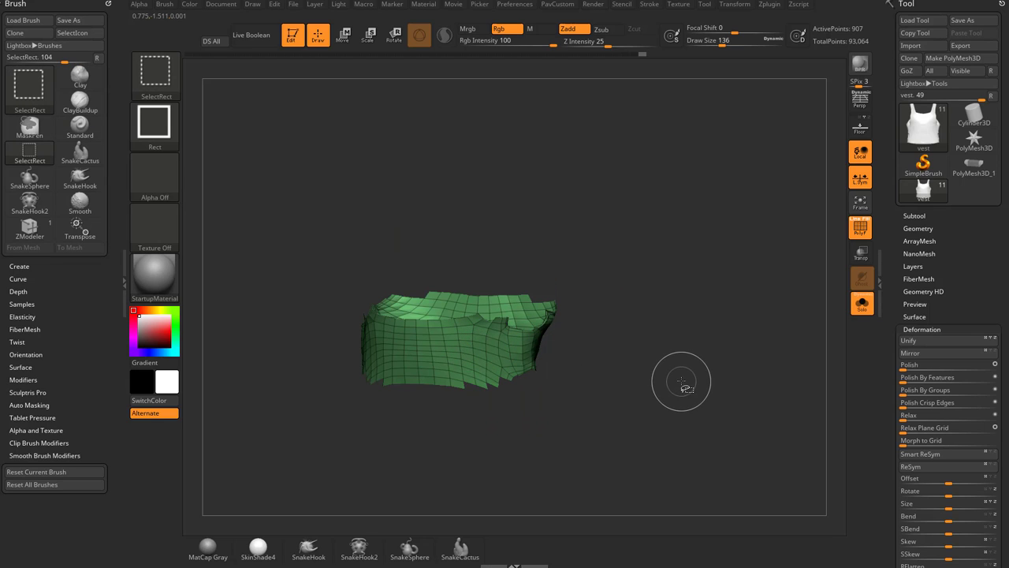
{"action": "left_click_drag", "start_coordinate": [687, 241], "coordinate": [737, 298], "text": "ctrl+shift"}
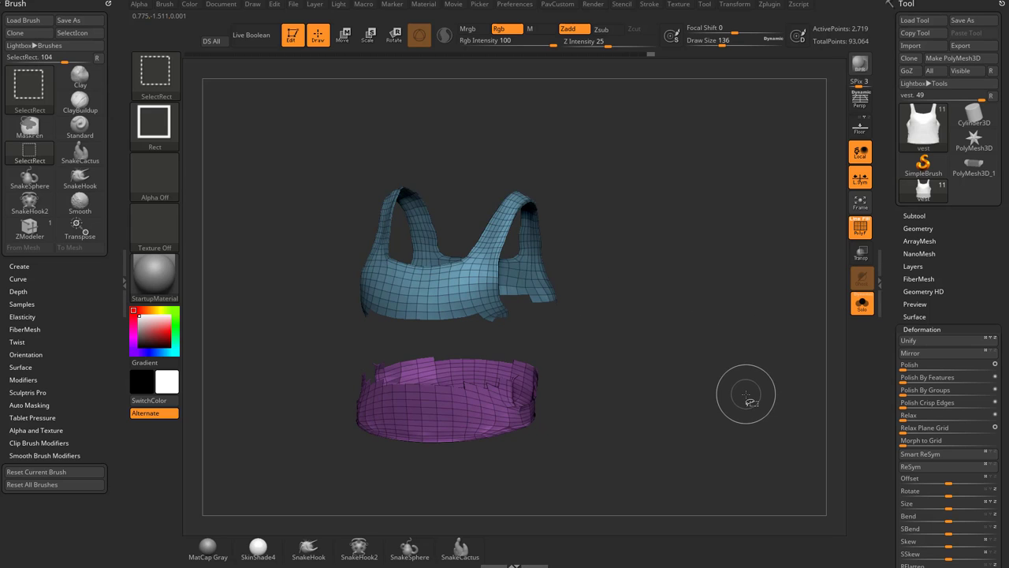
{"action": "left_click", "coordinate": [439, 398], "text": "ctrl+shift"}
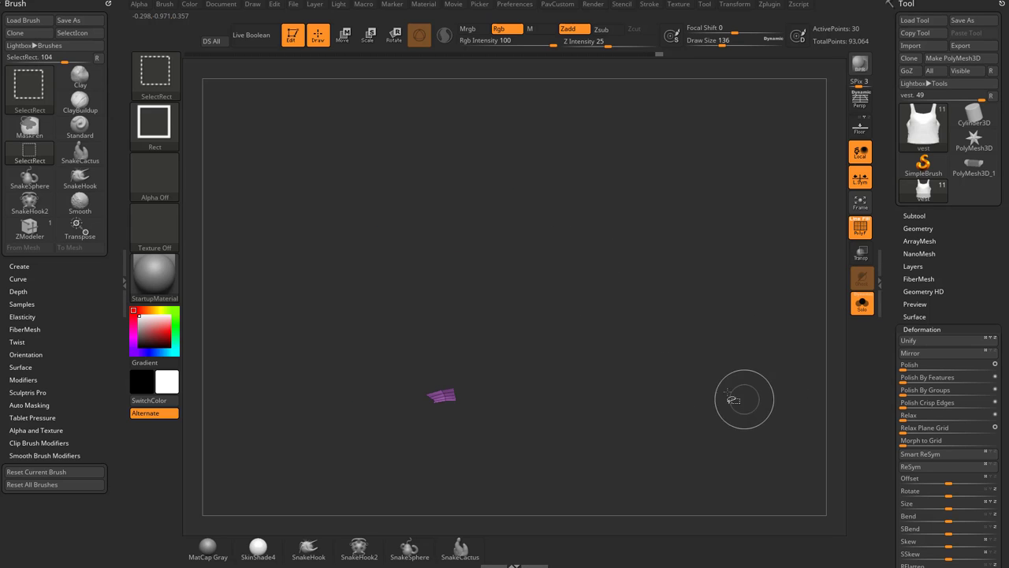
{"action": "key", "text": "ctrl+z"}
{"action": "left_click", "coordinate": [451, 401], "text": "ctrl+shift"}
{"action": "left_click_drag", "start_coordinate": [687, 253], "coordinate": [772, 447], "text": "ctrl+shift"}
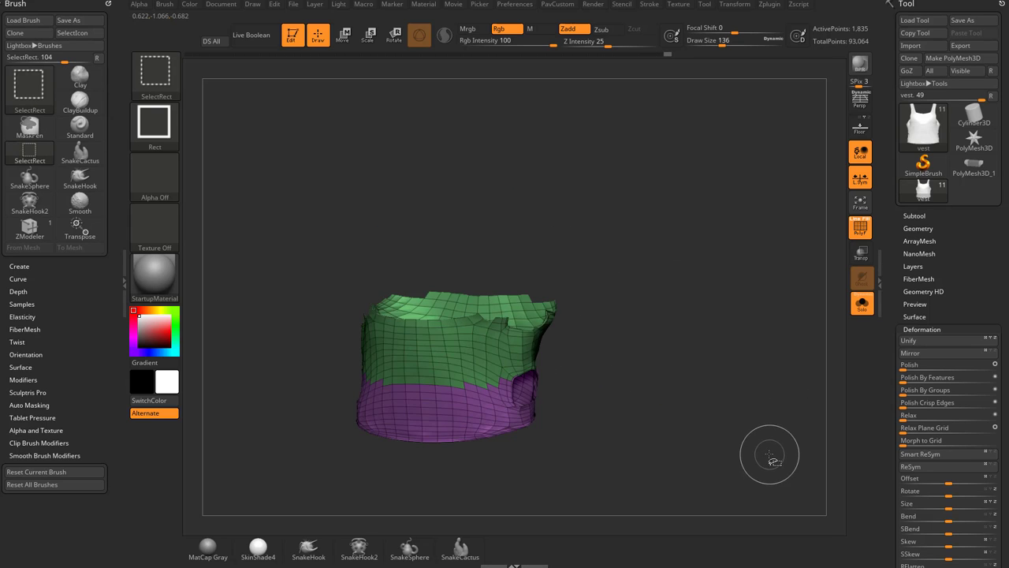
{"action": "left_click", "coordinate": [761, 385], "text": "ctrl+shift"}
{"action": "left_click_drag", "start_coordinate": [541, 366], "coordinate": [690, 338]}
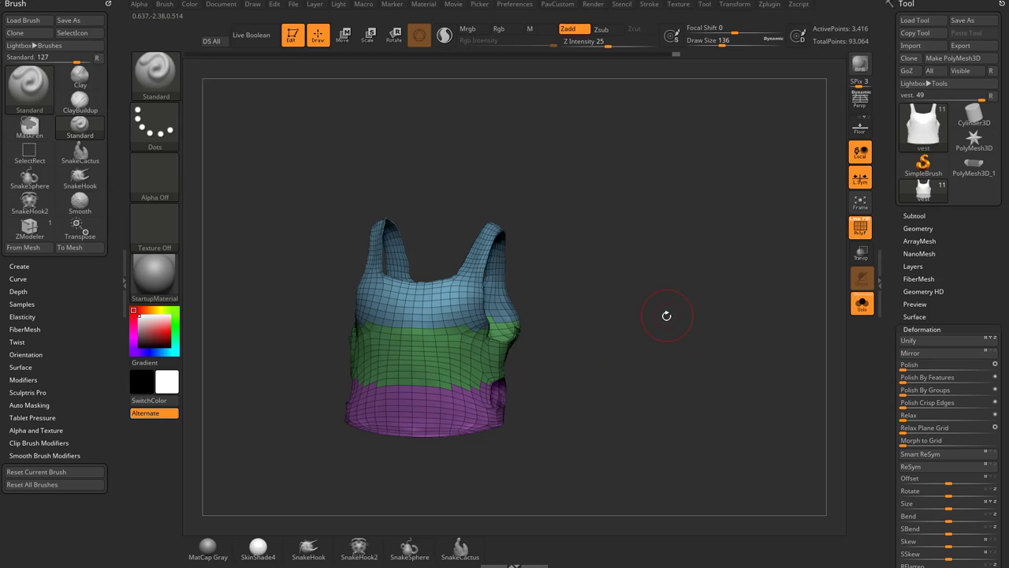
Step: Leave Solo mode and activate the Move gizmo with Transpose All Selected Subtools on the whole soldier
{"action": "left_click", "coordinate": [861, 304]}
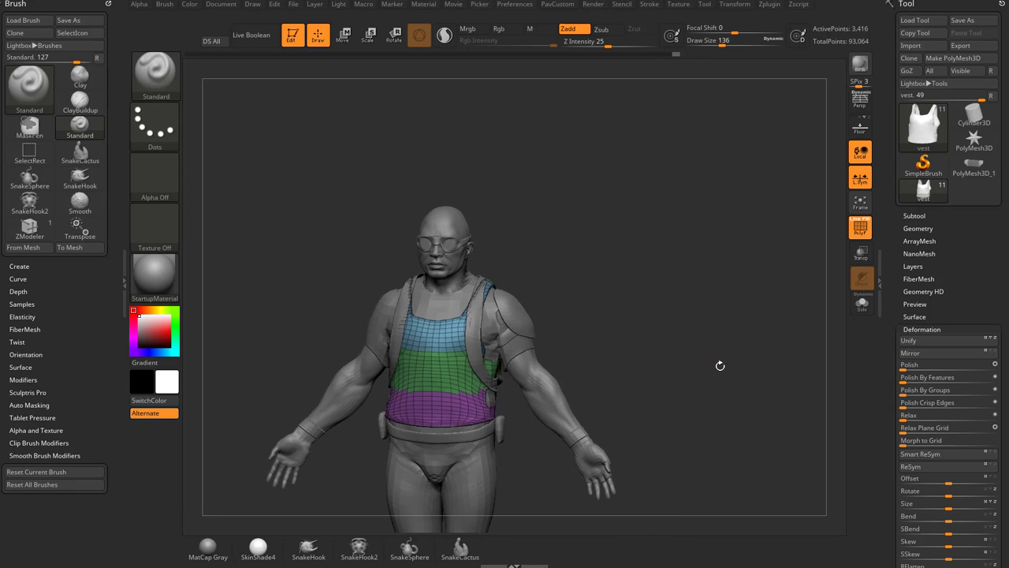
{"action": "key", "text": "w"}
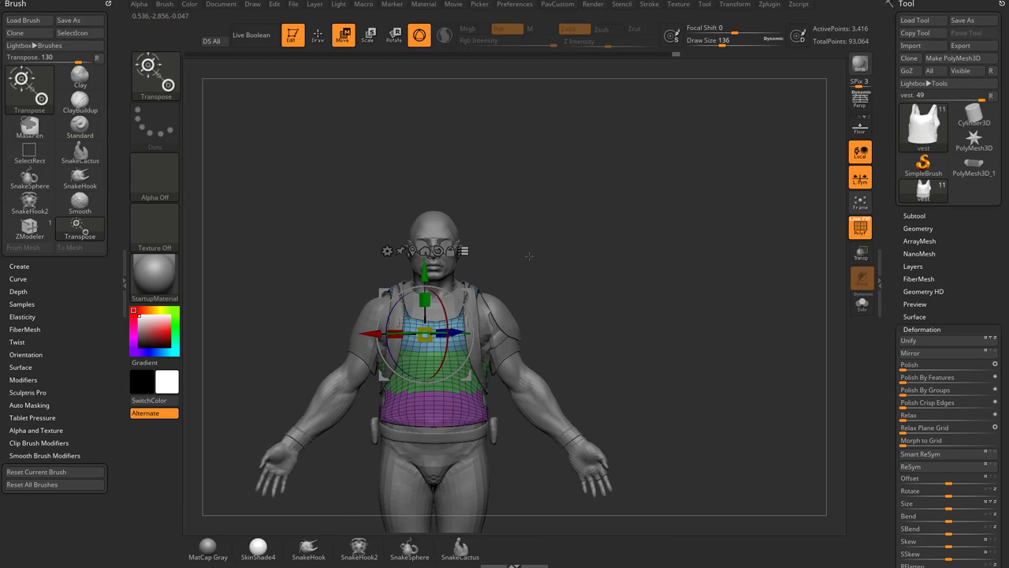
{"action": "left_click_drag", "start_coordinate": [624, 288], "coordinate": [663, 185], "text": "alt"}
{"action": "left_click_drag", "start_coordinate": [707, 261], "coordinate": [709, 221], "text": "alt"}
{"action": "left_click_drag", "start_coordinate": [756, 316], "coordinate": [724, 332]}
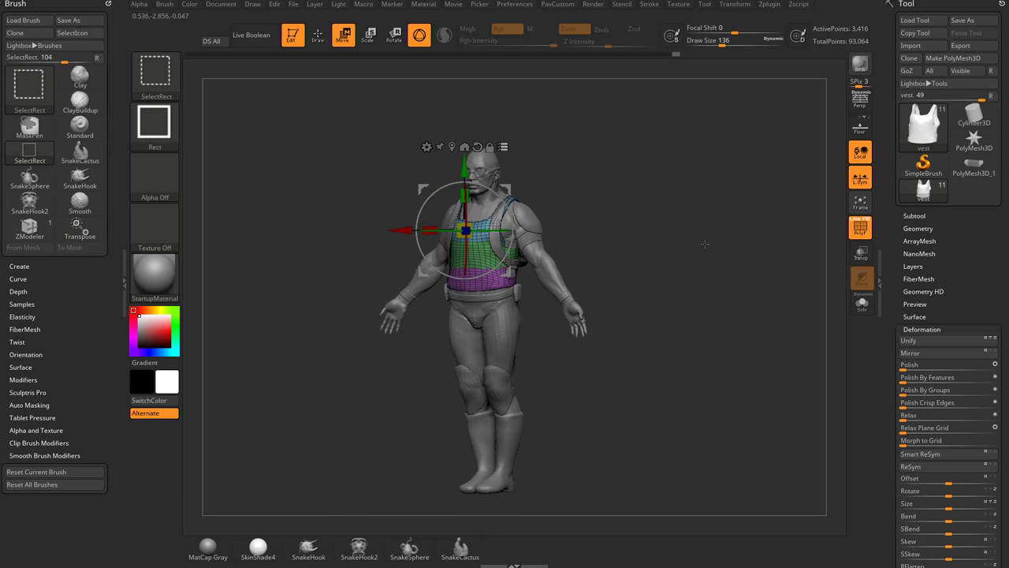
Step: Deselect all of the soldier's subtools for the multi-subtool transpose
{"action": "left_click_drag", "start_coordinate": [703, 243], "coordinate": [720, 251], "text": "ctrl+shift"}
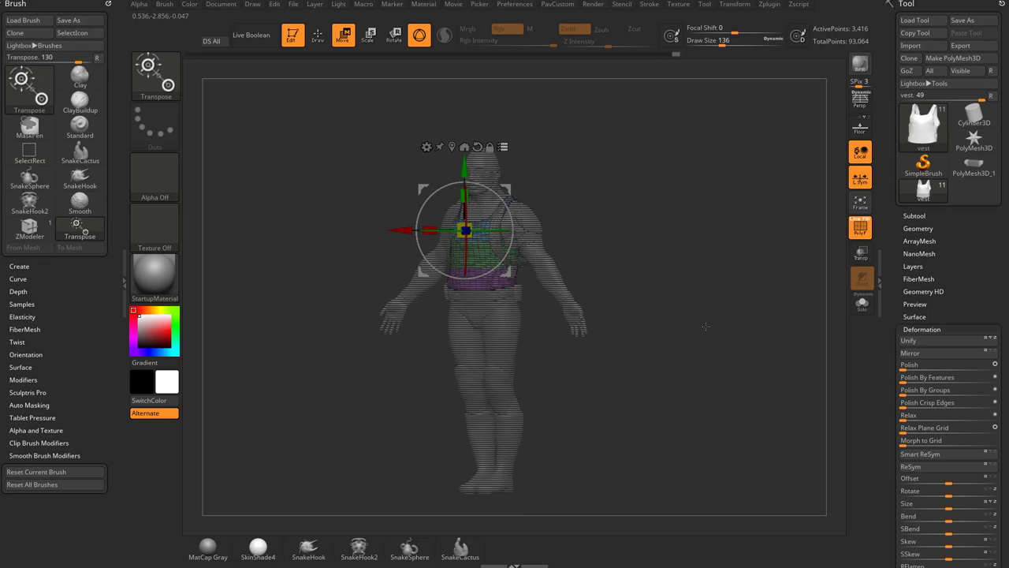
{"action": "left_click_drag", "start_coordinate": [707, 326], "coordinate": [727, 329]}
{"action": "left_click_drag", "start_coordinate": [712, 287], "coordinate": [714, 346], "text": "alt"}
{"action": "left_click_drag", "start_coordinate": [505, 271], "coordinate": [538, 301], "text": "alt"}
{"action": "key", "text": "ctrl+z"}
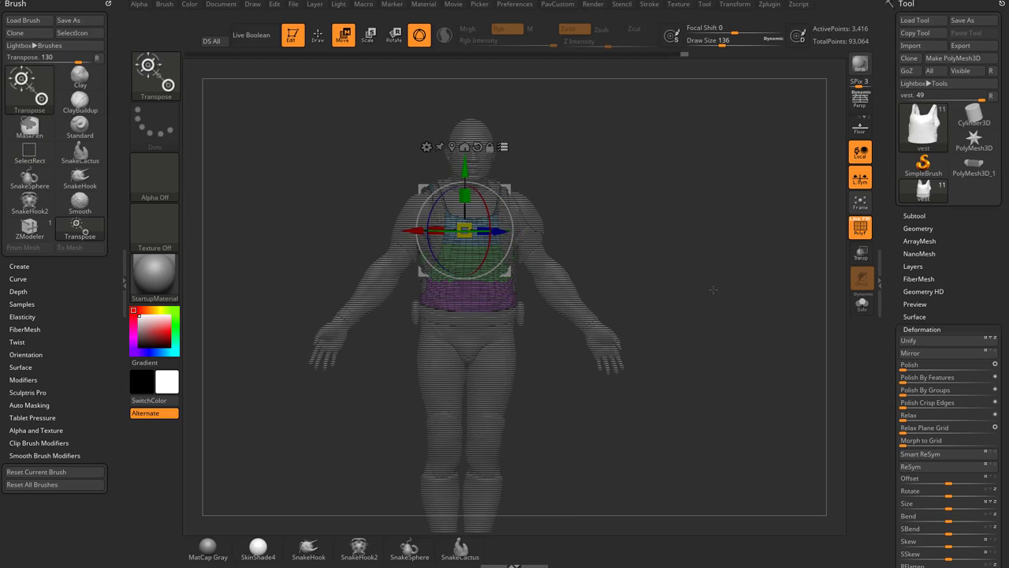
Step: Select only the soldier's body subtool for the multi-subtool transpose, leaving the vest and gear deselected
{"action": "left_click_drag", "start_coordinate": [714, 289], "coordinate": [712, 254]}
{"action": "left_click_drag", "start_coordinate": [736, 254], "coordinate": [701, 264], "text": "alt"}
{"action": "left_click_drag", "start_coordinate": [661, 237], "coordinate": [653, 245]}
{"action": "left_click_drag", "start_coordinate": [538, 222], "coordinate": [633, 233]}
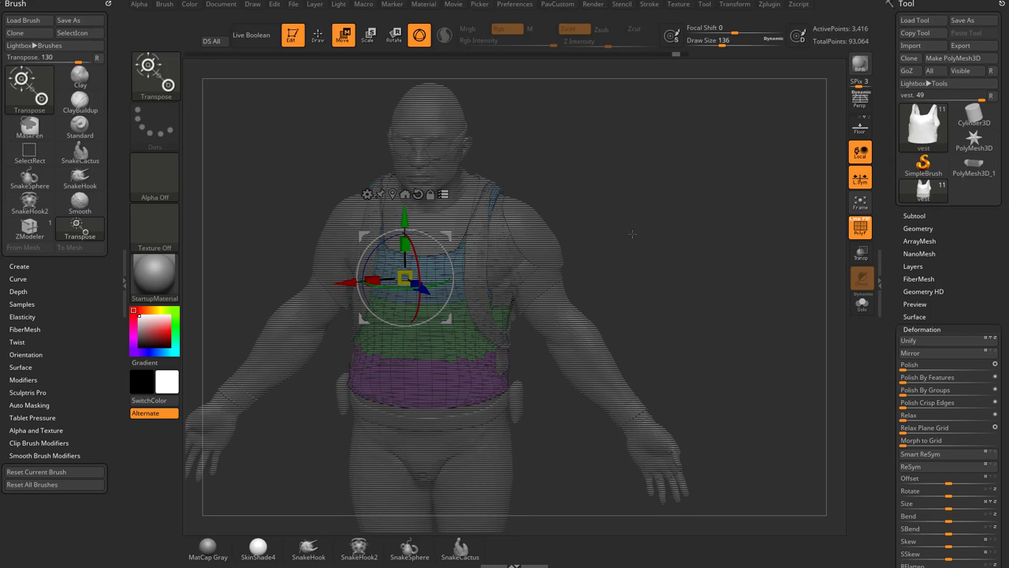
{"action": "key", "text": "ctrl+shift"}
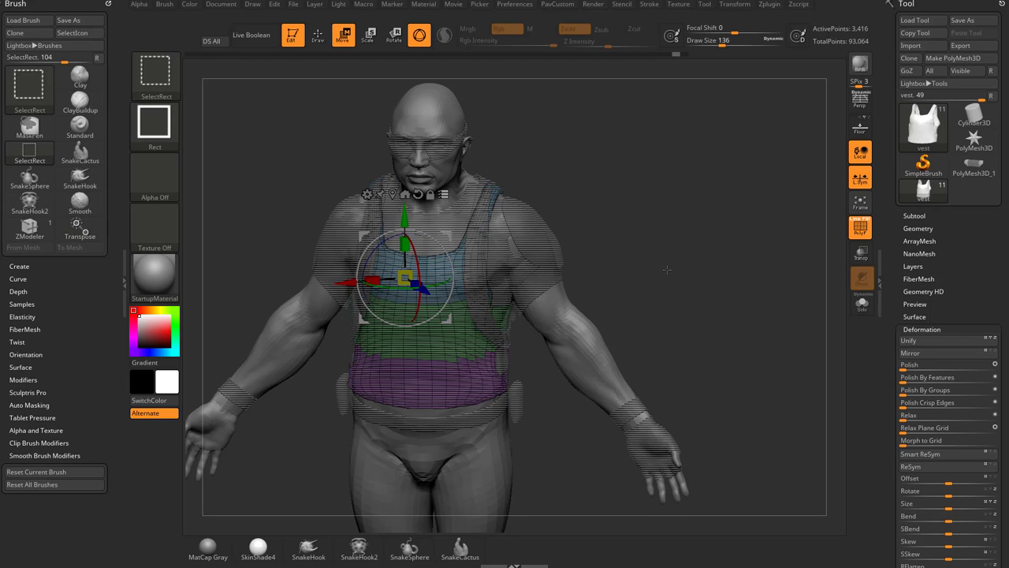
{"action": "left_click_drag", "start_coordinate": [663, 272], "coordinate": [518, 260]}
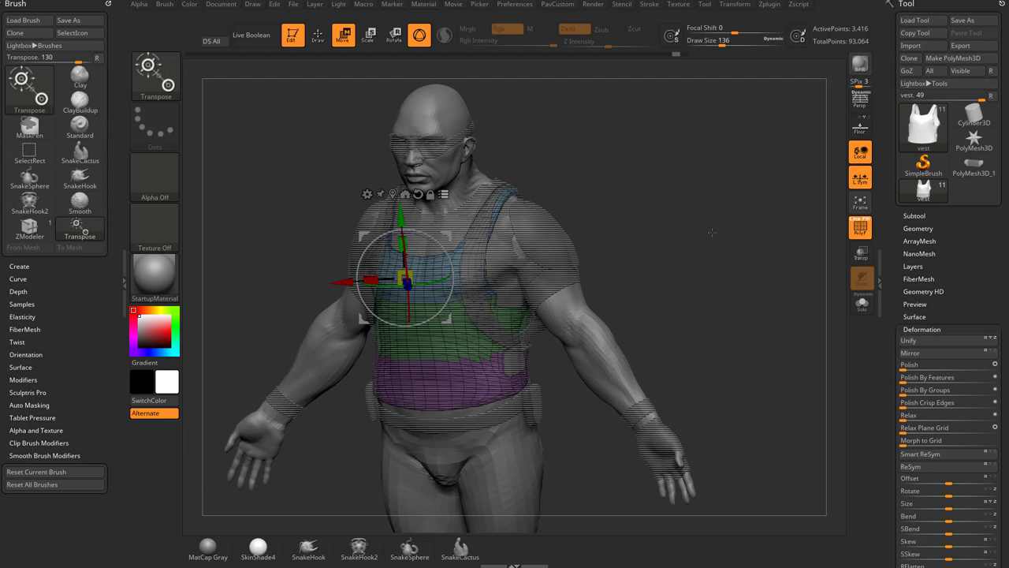
Step: Demonstrate selecting and deselecting the soldier's gear for multi-subtool transpose, and hide the vest's upper polygroup
{"action": "key", "text": "ctrl+shift"}
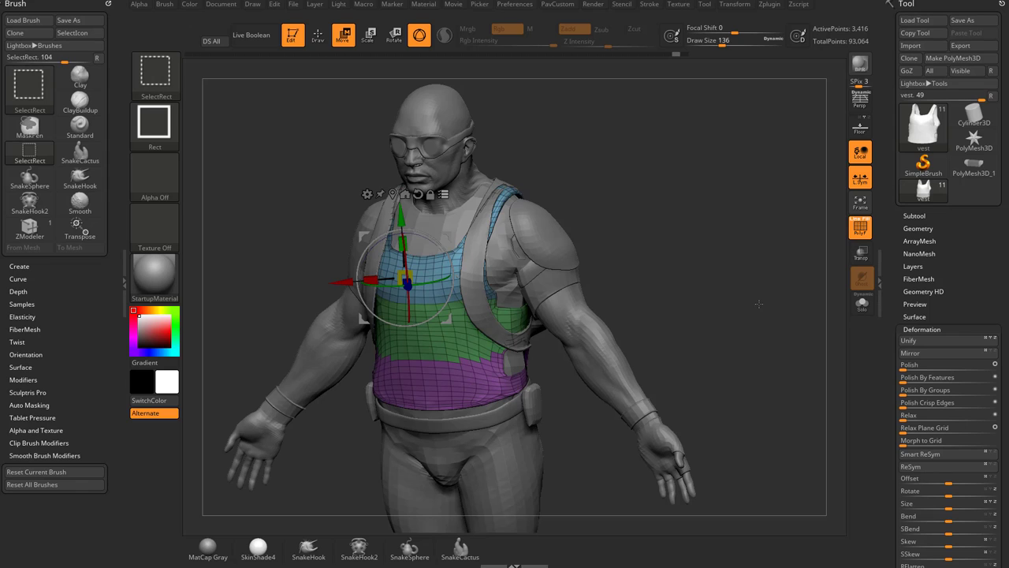
{"action": "key", "text": "ctrl+z"}
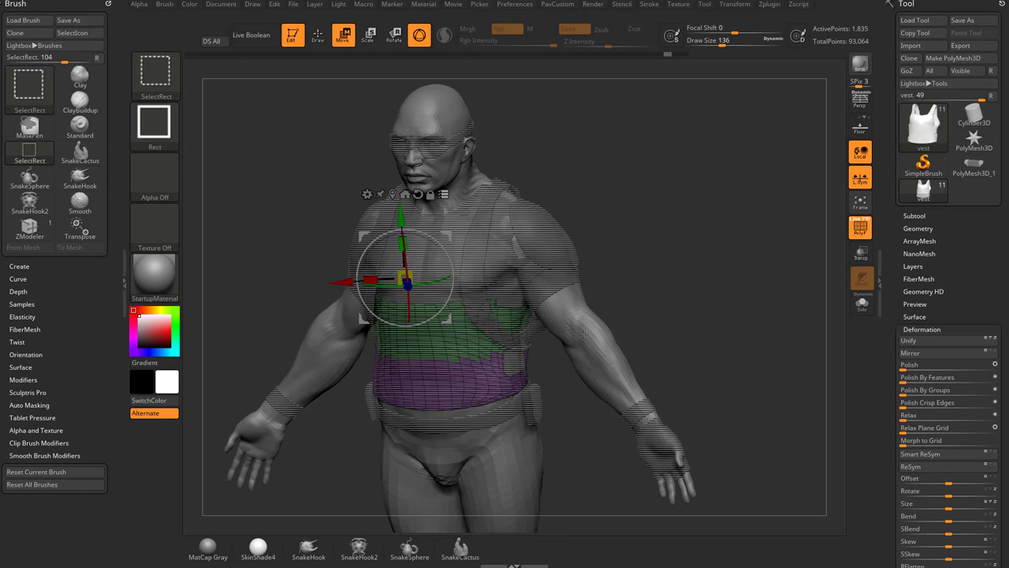
{"action": "left_click_drag", "start_coordinate": [732, 281], "coordinate": [734, 270], "text": "alt"}
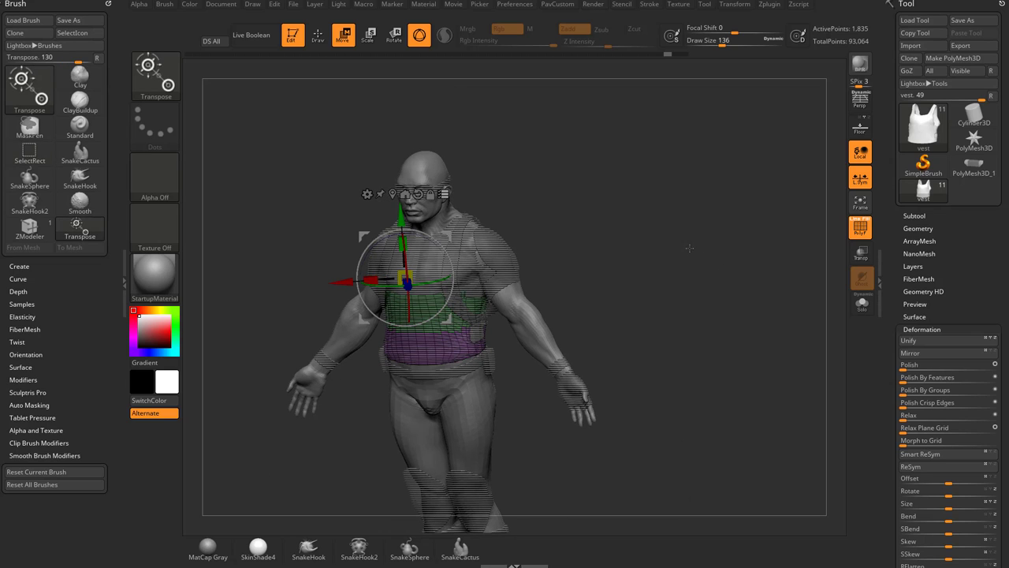
Step: Deselect all of the soldier's subtools and select only the vest and gear for the multi-subtool transpose, leaving the body deselected
{"action": "left_click_drag", "start_coordinate": [676, 252], "coordinate": [701, 311], "text": "ctrl+shift"}
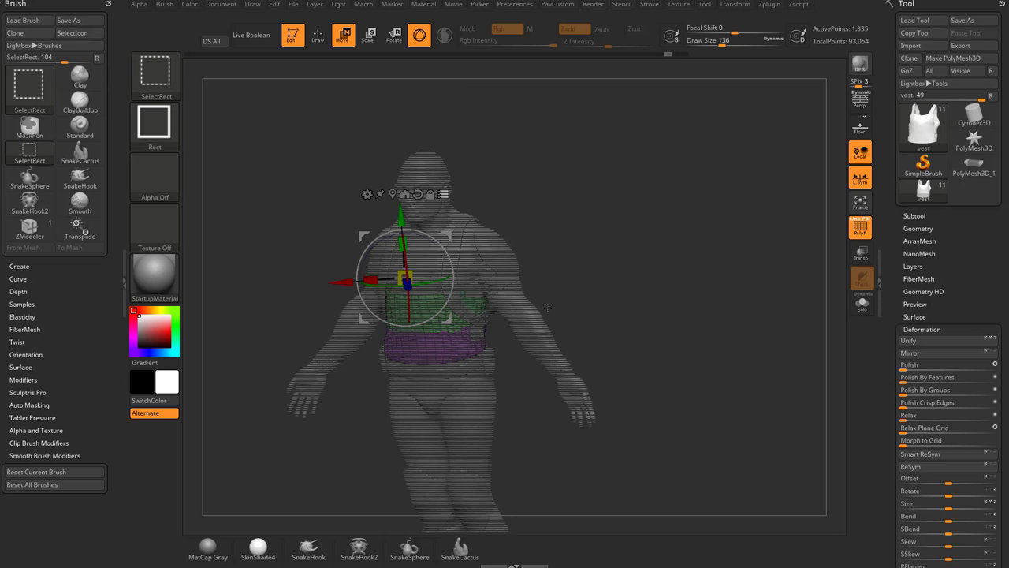
{"action": "mouse_move", "coordinate": [647, 246]}
{"action": "left_mouse_down", "text": "ctrl+shift"}
{"action": "mouse_move", "coordinate": [678, 289]}
{"action": "mouse_move", "coordinate": [671, 310]}
{"action": "left_mouse_up", "text": "ctrl+shift"}
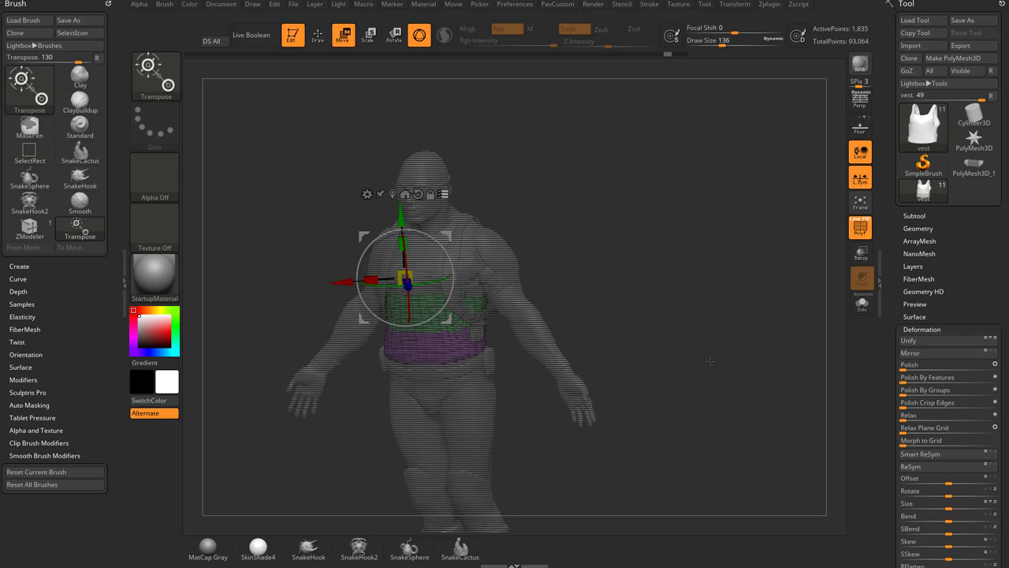
{"action": "key", "text": "ctrl+shift"}
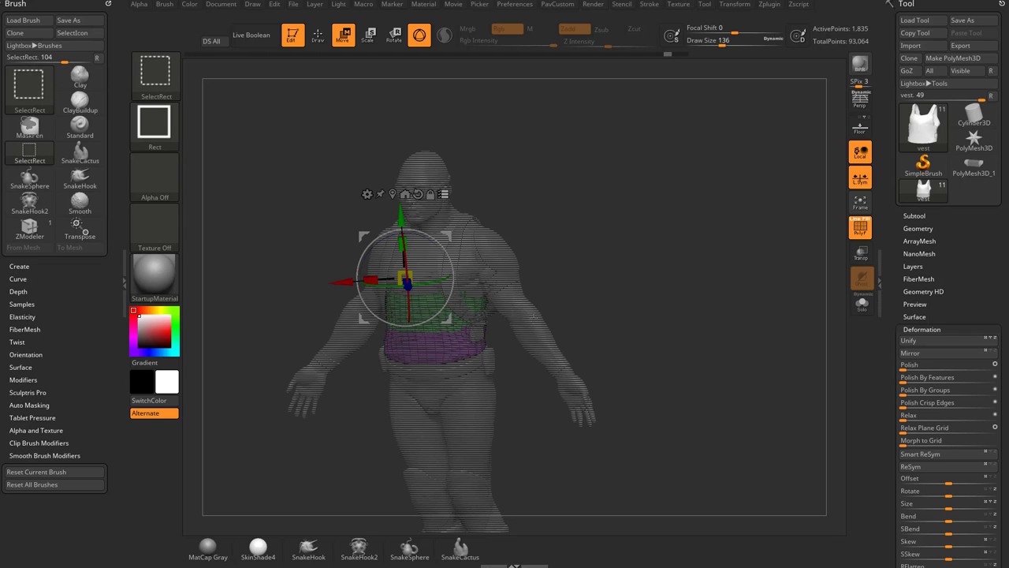
{"action": "left_click", "coordinate": [700, 238], "text": "ctrl+shift"}
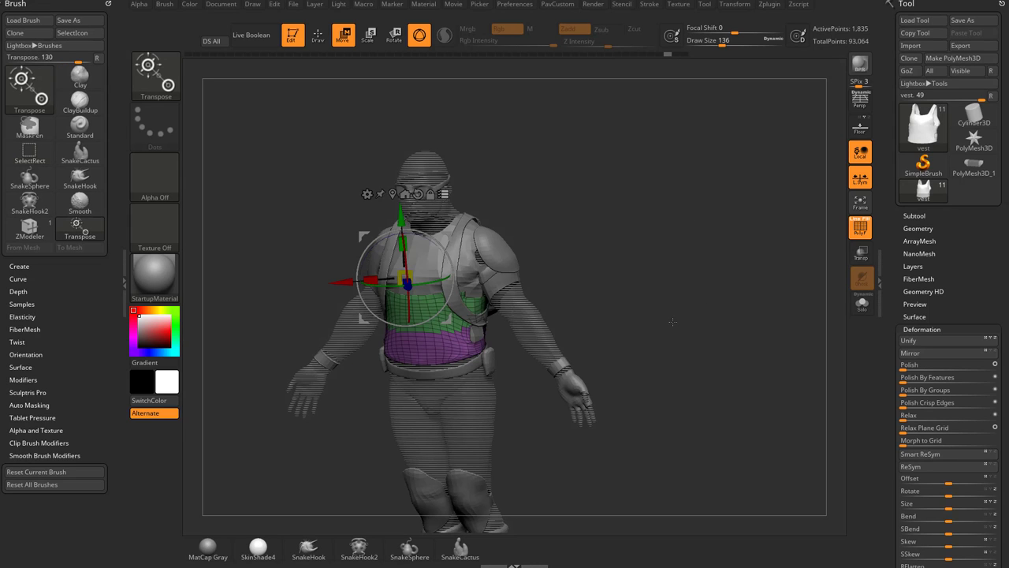
Step: Restore the vest's hidden upper part and merge the whole vest into a single polygroup
{"action": "left_click_drag", "start_coordinate": [670, 318], "coordinate": [510, 324]}
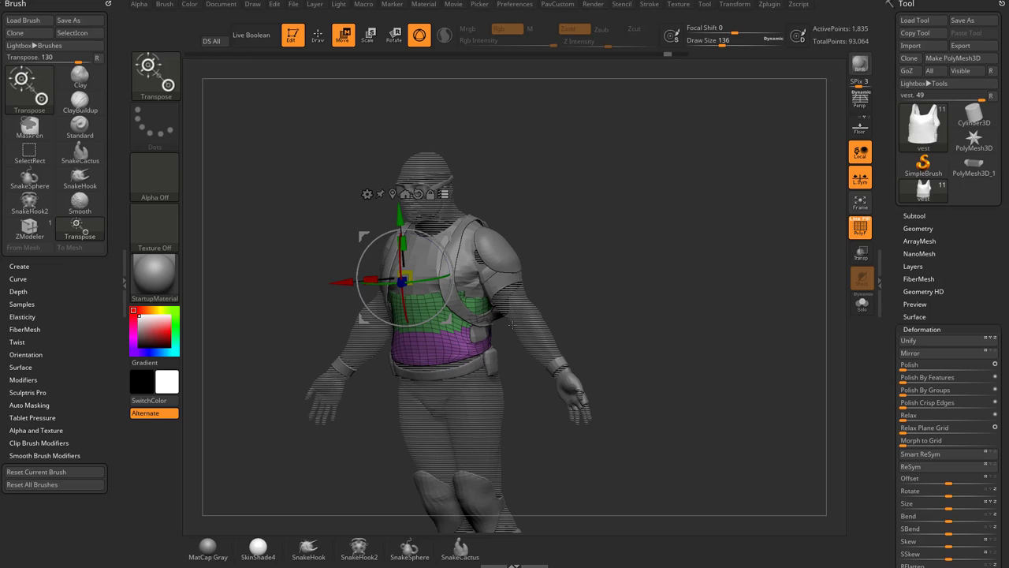
{"action": "left_click", "coordinate": [664, 329], "text": "ctrl+shift"}
{"action": "mouse_move", "coordinate": [649, 267]}
{"action": "left_mouse_down"}
{"action": "mouse_move", "coordinate": [629, 267]}
{"action": "mouse_move", "coordinate": [733, 278]}
{"action": "mouse_move", "coordinate": [654, 276]}
{"action": "mouse_move", "coordinate": [670, 279]}
{"action": "mouse_move", "coordinate": [652, 326]}
{"action": "mouse_move", "coordinate": [680, 268]}
{"action": "mouse_move", "coordinate": [657, 281]}
{"action": "left_mouse_up"}
{"action": "key", "text": "ctrl+w"}
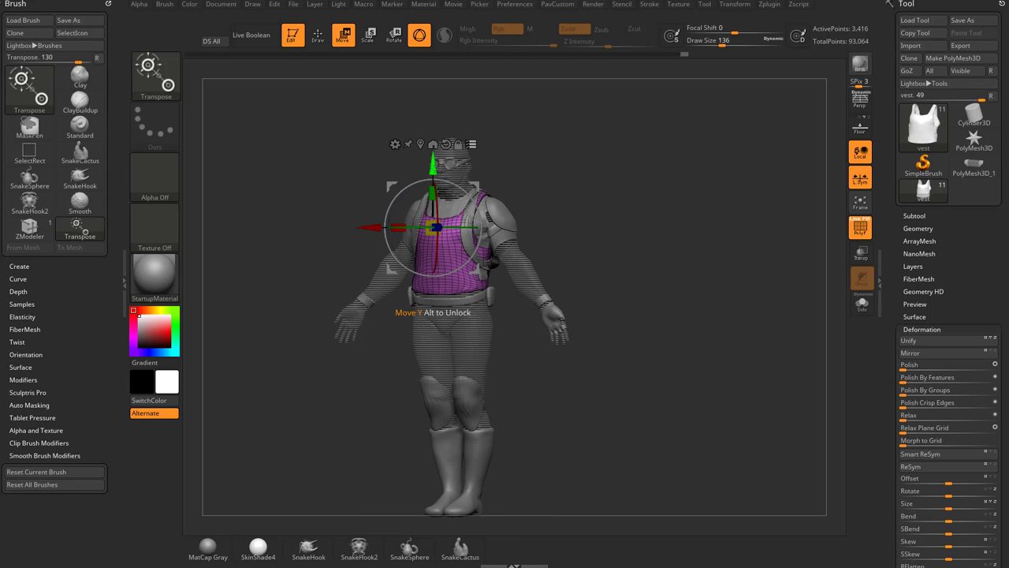
Step: Try moving the selected vest and gear downward along the gizmo's Y axis, and undo the move
{"action": "left_click_drag", "start_coordinate": [433, 164], "coordinate": [427, 204]}
{"action": "key", "text": "ctrl+z"}
{"action": "left_click_drag", "start_coordinate": [586, 178], "coordinate": [611, 180], "text": "shift"}
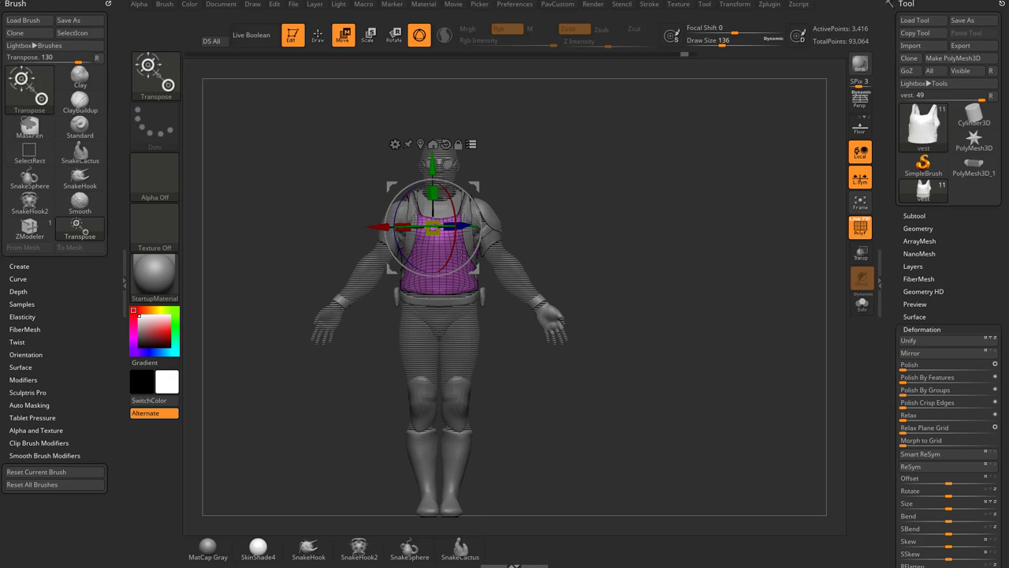
Step: Reset the gizmo's orientation and center it on the selected gear's unmasked mesh, testing and undoing an upward move
{"action": "left_click_drag", "start_coordinate": [549, 200], "coordinate": [543, 215]}
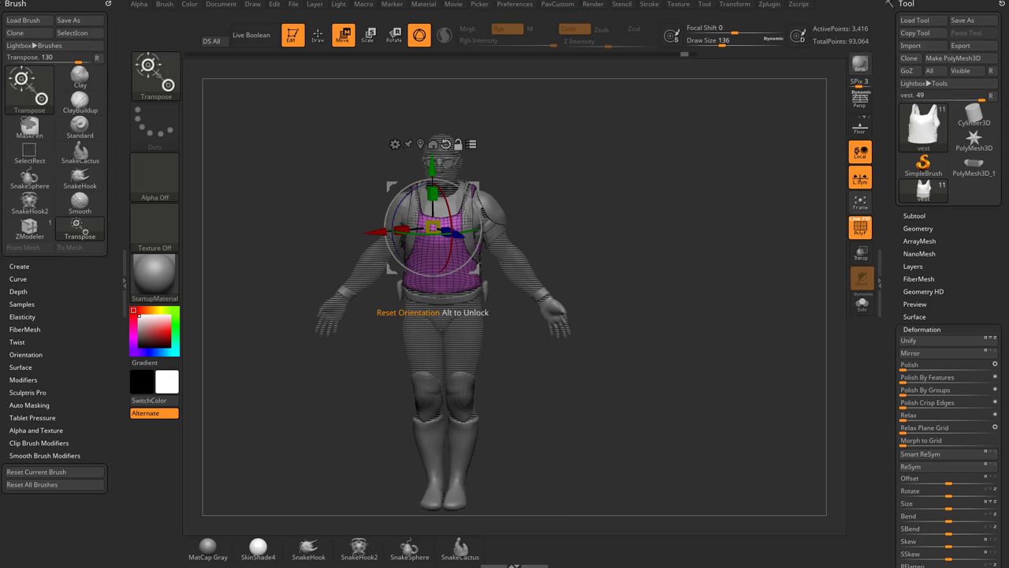
{"action": "left_click", "coordinate": [445, 144], "text": "alt"}
{"action": "left_click", "coordinate": [421, 144]}
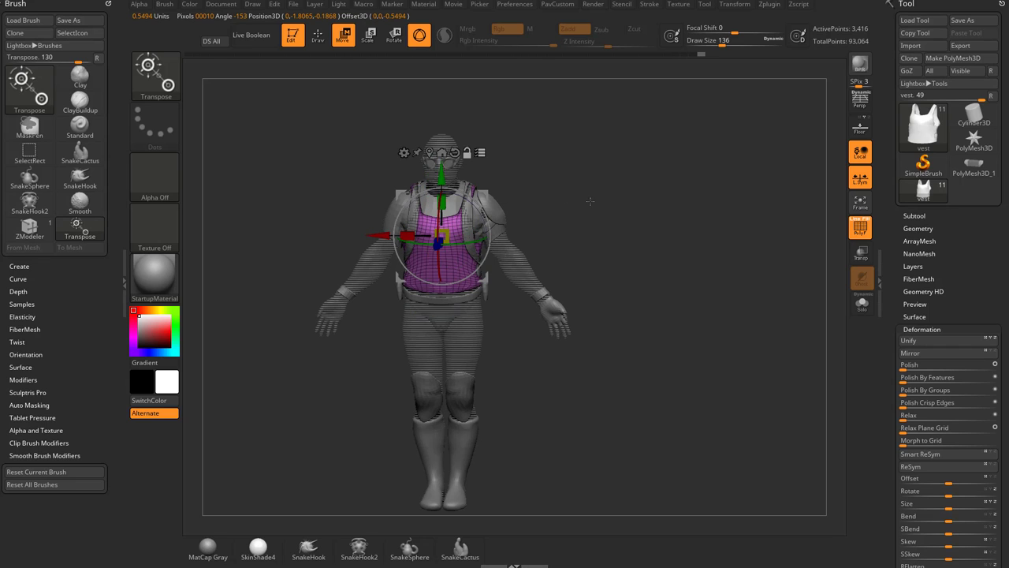
{"action": "left_click_drag", "start_coordinate": [589, 201], "coordinate": [582, 204], "text": "shift"}
{"action": "left_click_drag", "start_coordinate": [443, 182], "coordinate": [465, 150]}
{"action": "key", "text": "ctrl+z"}
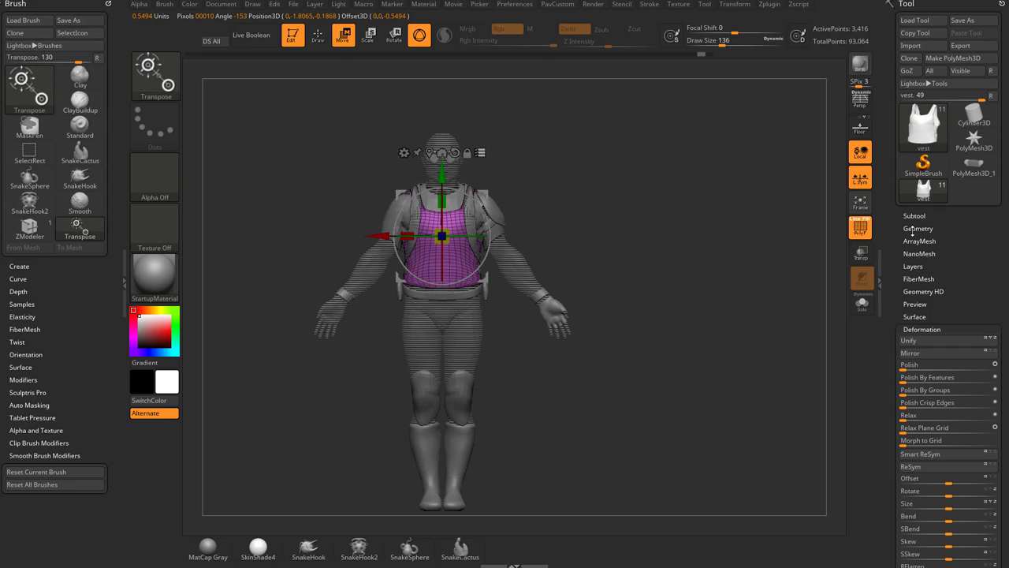
Step: Open the subtool list and move all selected gear straight down along Y, away from the body
{"action": "left_click", "coordinate": [914, 216]}
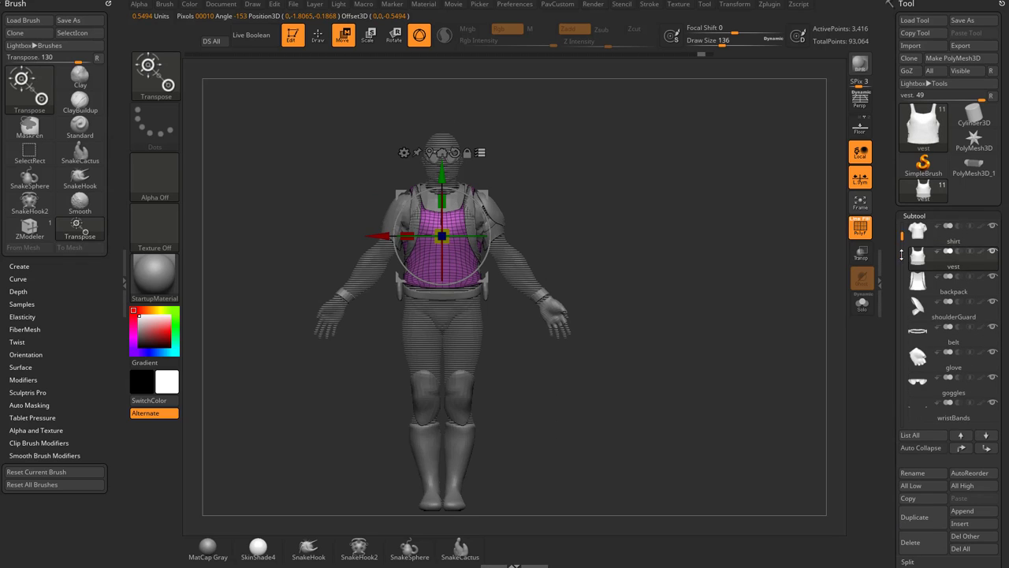
{"action": "left_click_drag", "start_coordinate": [901, 255], "coordinate": [901, 312]}
{"action": "left_click_drag", "start_coordinate": [443, 175], "coordinate": [442, 256]}
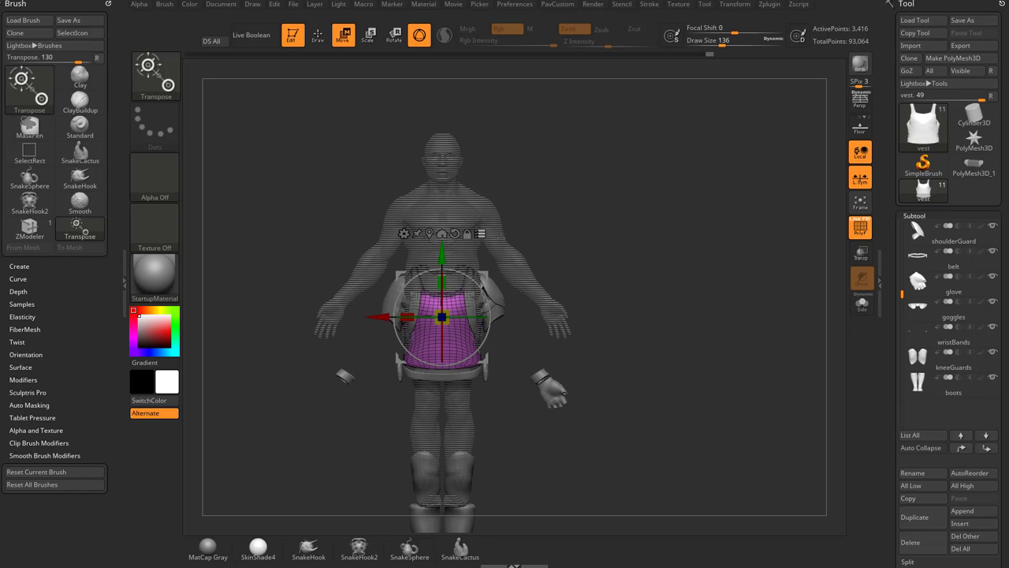
Step: Reselect every subtool, turn off Transpose All Selected Subtools, and undo the gear moves to bring it back onto the body
{"action": "left_click", "coordinate": [622, 239], "text": "ctrl+shift"}
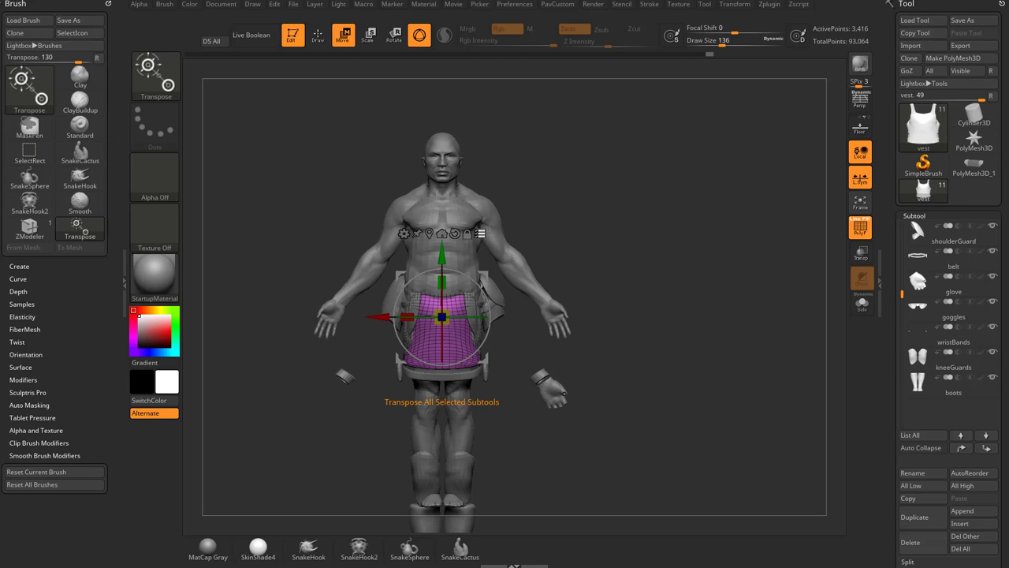
{"action": "left_click", "coordinate": [480, 233]}
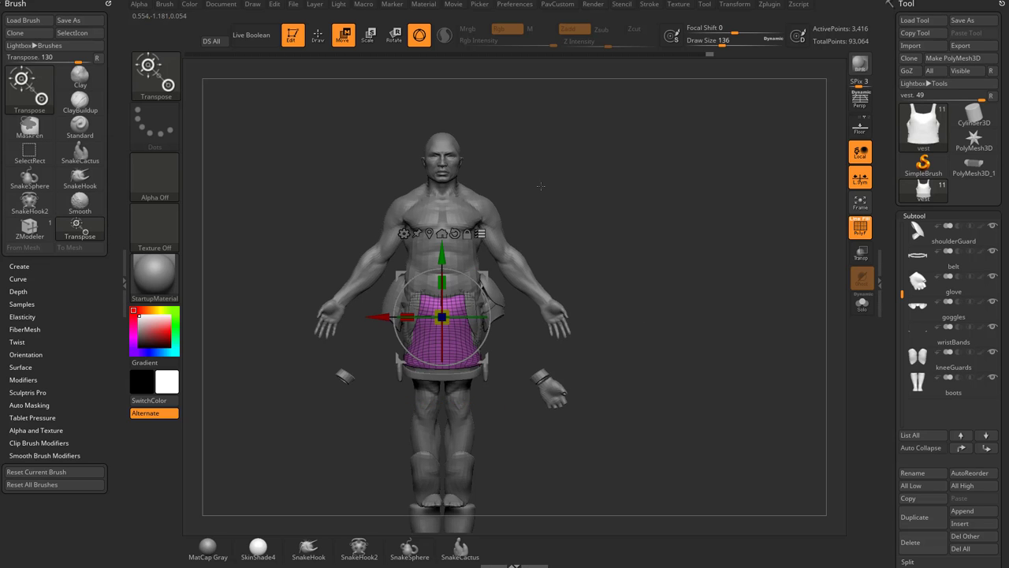
{"action": "mouse_move", "coordinate": [494, 274]}
{"action": "right_mouse_down"}
{"action": "mouse_move", "coordinate": [402, 276]}
{"action": "mouse_move", "coordinate": [489, 275]}
{"action": "right_mouse_up"}
{"action": "left_click_drag", "start_coordinate": [489, 275], "coordinate": [544, 237]}
{"action": "key", "text": "ctrl+z"}
{"action": "left_click", "coordinate": [480, 233]}
{"action": "left_click_drag", "start_coordinate": [483, 276], "coordinate": [483, 238]}
{"action": "key", "text": "ctrl+z"}
{"action": "key", "text": "ctrl+z"}
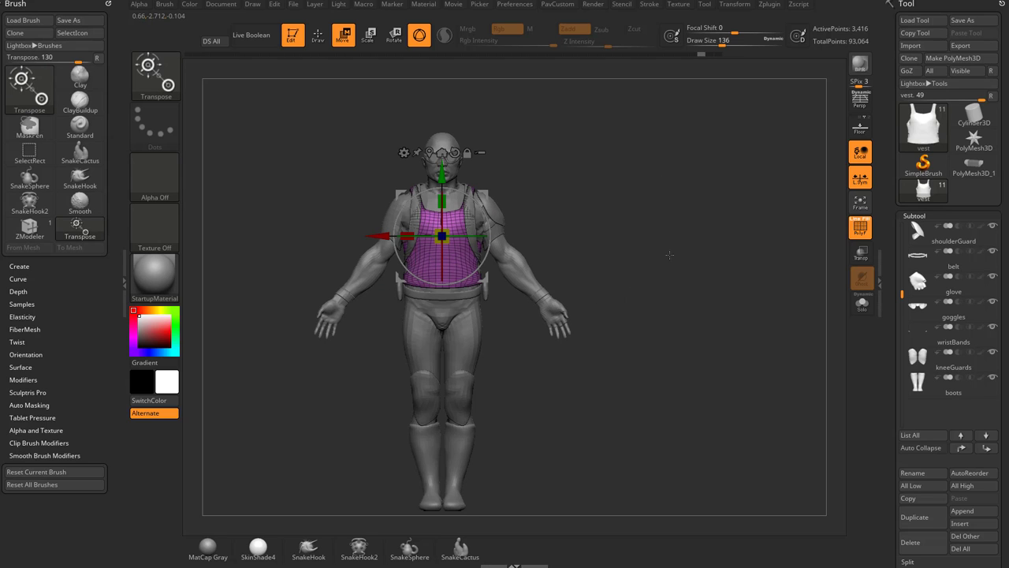
Step: Switch to Draw mode and make the DemoSoldier body the active subtool
{"action": "left_click_drag", "start_coordinate": [651, 257], "coordinate": [571, 309], "text": "alt"}
{"action": "left_click_drag", "start_coordinate": [606, 348], "coordinate": [647, 294]}
{"action": "key", "text": "q"}
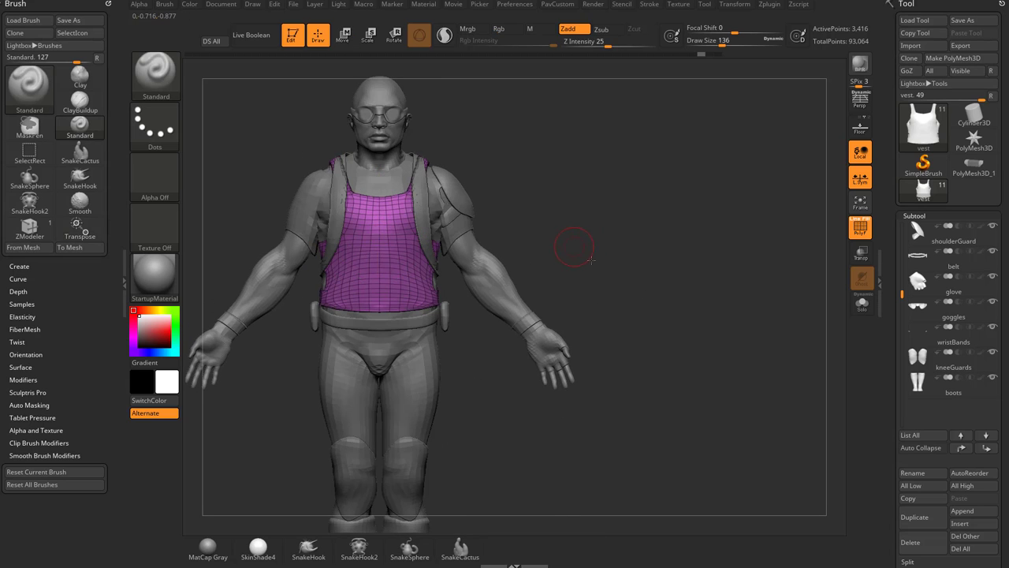
{"action": "left_click_drag", "start_coordinate": [568, 246], "coordinate": [603, 275], "text": "alt"}
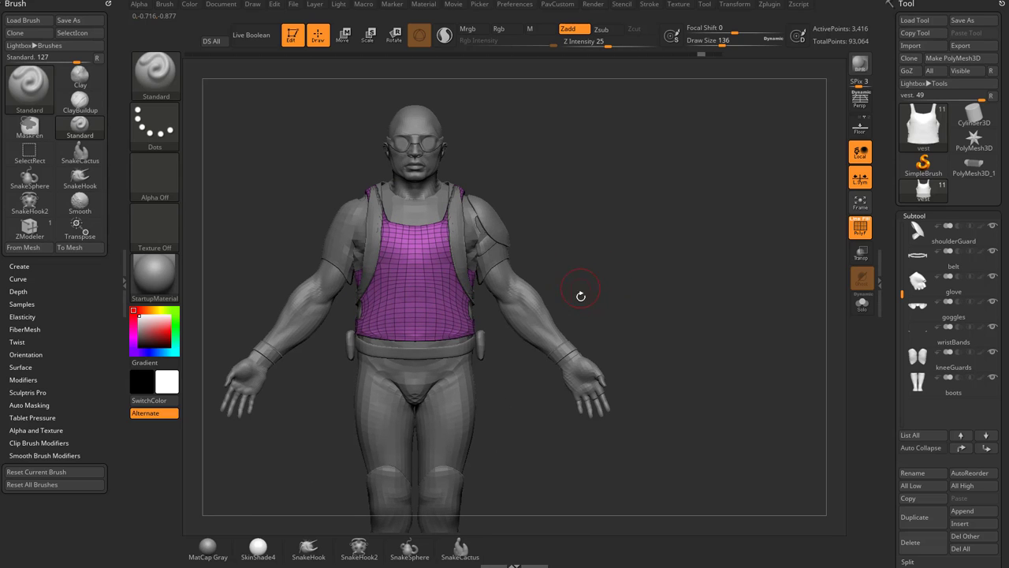
{"action": "left_click", "coordinate": [533, 309], "text": "alt"}
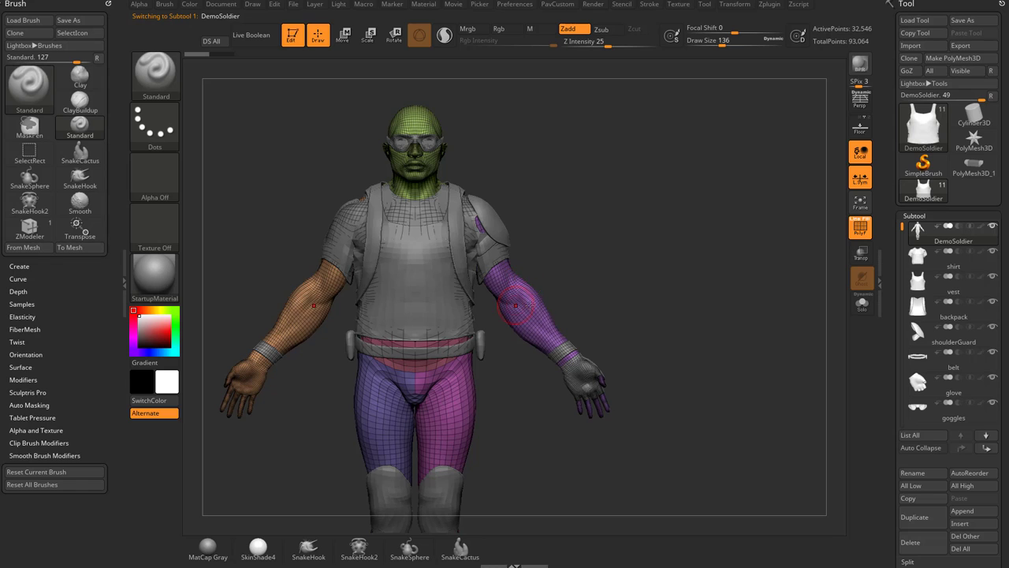
Step: Mask both forearms and hands with MaskLasso and invert the mask, clearing and repeating it so only the forearms and hands stay unmasked
{"action": "left_click", "coordinate": [171, 80], "text": "ctrl"}
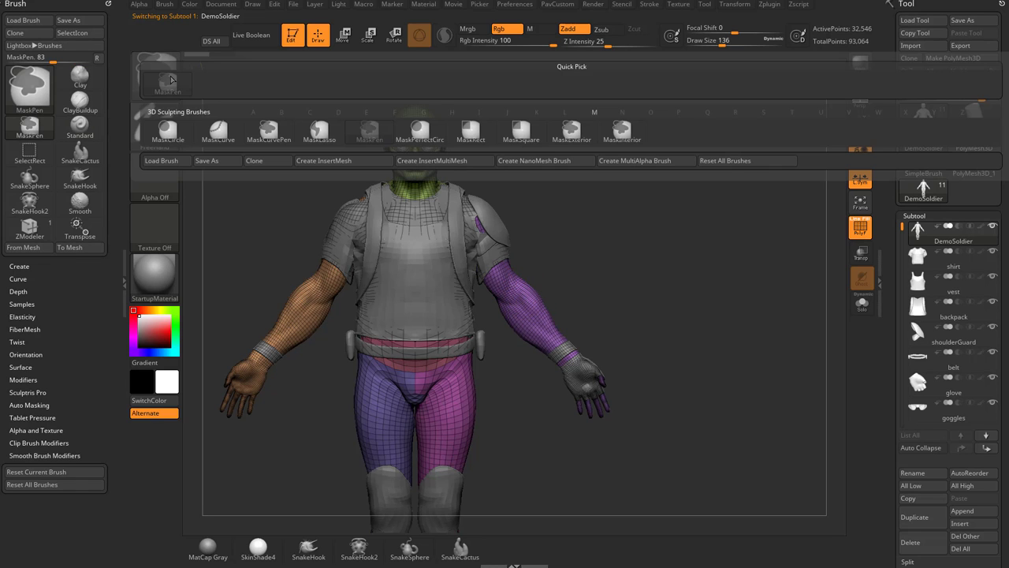
{"action": "left_click", "coordinate": [317, 134], "text": "ctrl"}
{"action": "mouse_move", "coordinate": [627, 398]}
{"action": "left_mouse_down", "text": "ctrl"}
{"action": "mouse_move", "coordinate": [626, 339]}
{"action": "mouse_move", "coordinate": [530, 272]}
{"action": "mouse_move", "coordinate": [508, 300]}
{"action": "mouse_move", "coordinate": [517, 383]}
{"action": "mouse_move", "coordinate": [602, 451]}
{"action": "left_mouse_up", "text": "ctrl"}
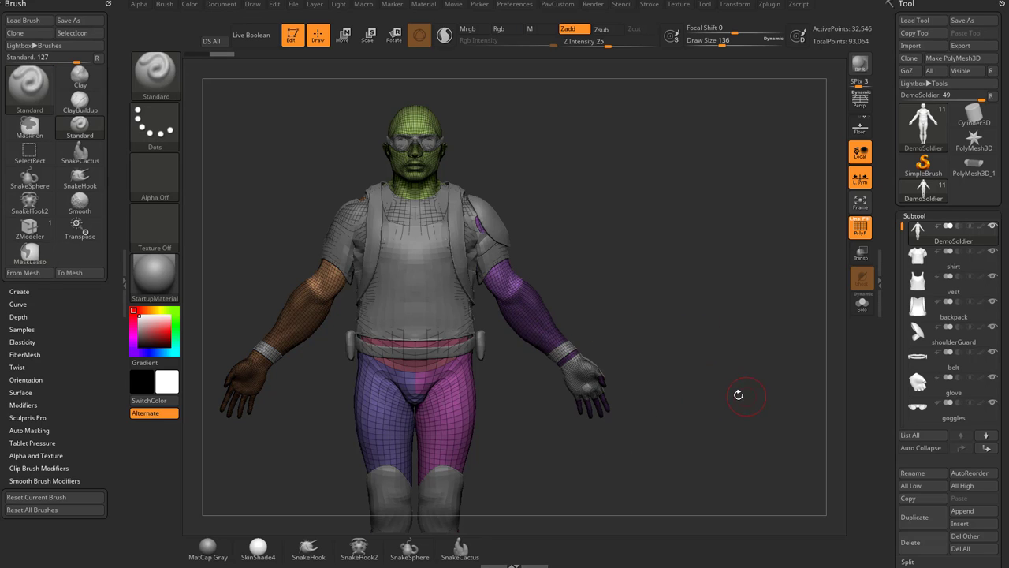
{"action": "left_click", "coordinate": [680, 282], "text": "ctrl"}
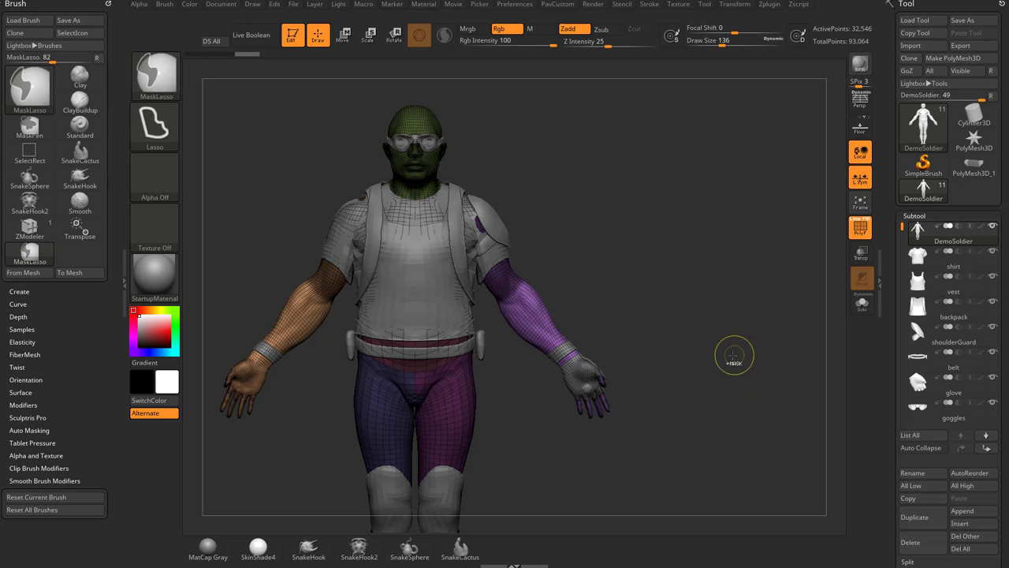
{"action": "left_click_drag", "start_coordinate": [676, 344], "coordinate": [663, 307], "text": "ctrl"}
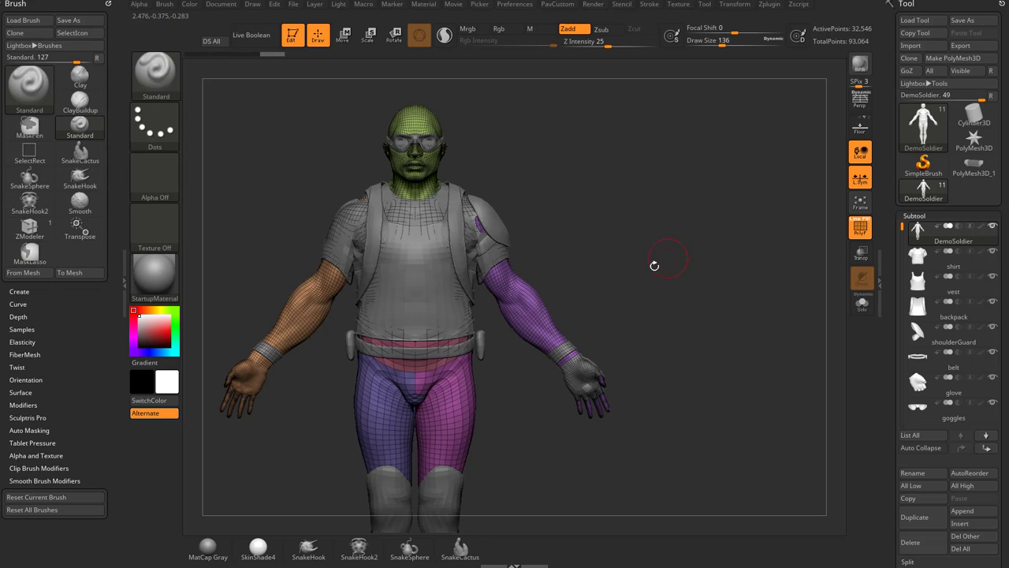
{"action": "mouse_move", "coordinate": [655, 386]}
{"action": "left_mouse_down", "text": "ctrl"}
{"action": "mouse_move", "coordinate": [547, 253]}
{"action": "mouse_move", "coordinate": [503, 295]}
{"action": "mouse_move", "coordinate": [623, 393]}
{"action": "left_mouse_up", "text": "ctrl"}
{"action": "left_click", "coordinate": [738, 343], "text": "ctrl"}
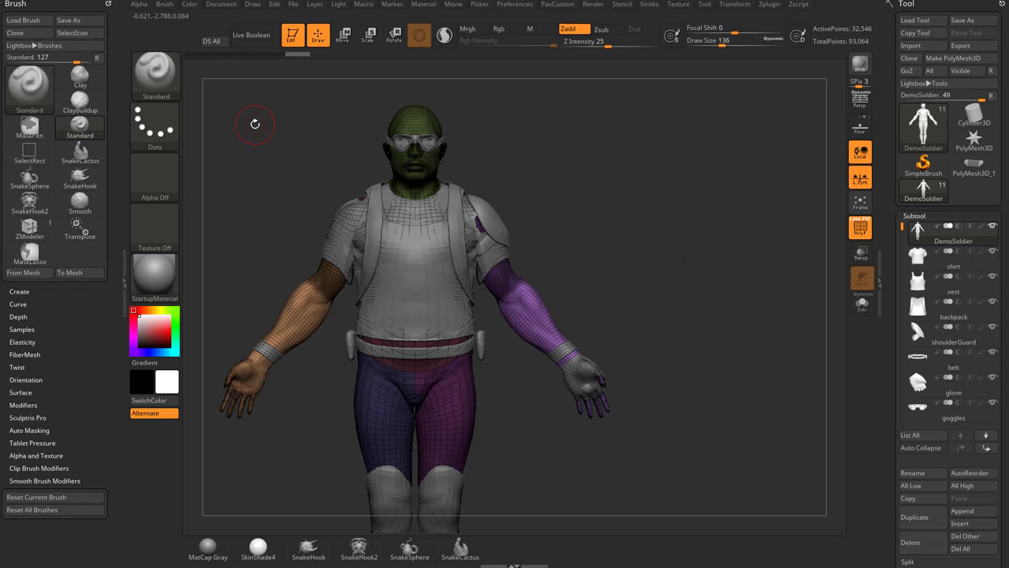
Step: Activate the Move gizmo, place it at the elbow of the purple forearm, and turn on Transpose All Selected Subtools
{"action": "key", "text": "w"}
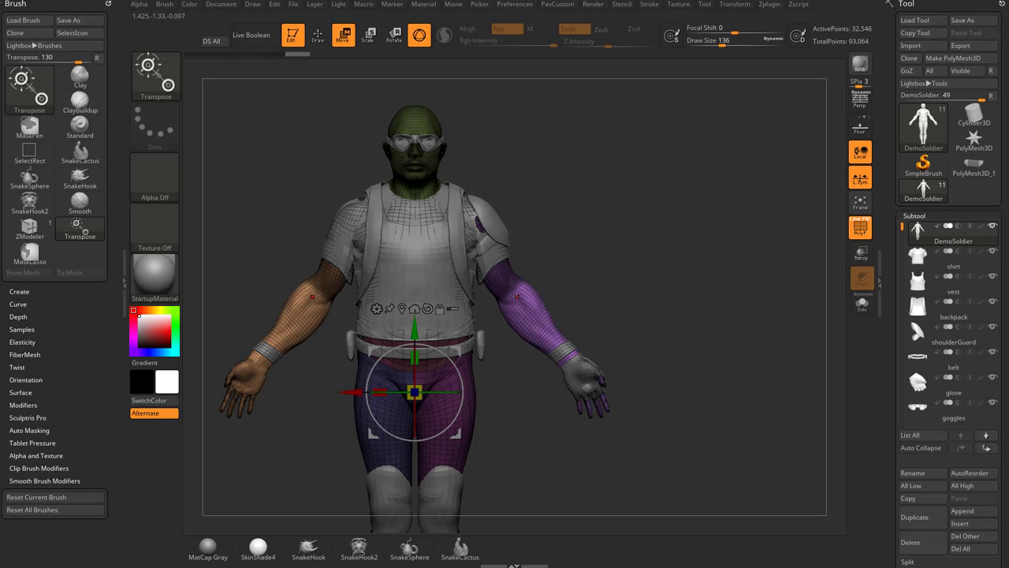
{"action": "left_click", "coordinate": [552, 348], "text": "alt"}
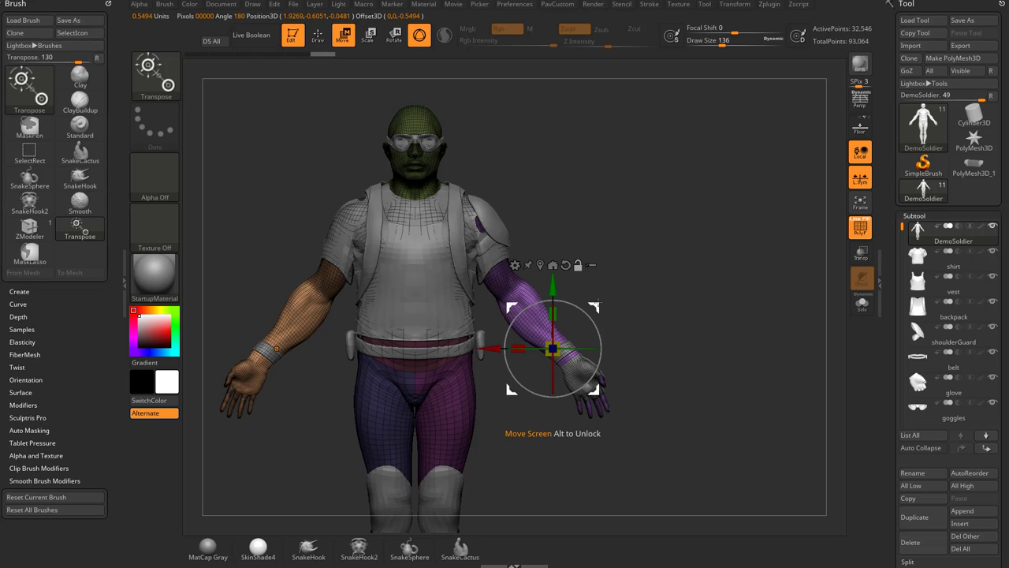
{"action": "left_click_drag", "start_coordinate": [594, 307], "coordinate": [556, 254], "text": "alt"}
{"action": "left_click_drag", "start_coordinate": [650, 276], "coordinate": [574, 253], "text": "shift"}
{"action": "left_click_drag", "start_coordinate": [644, 241], "coordinate": [578, 261]}
{"action": "left_click_drag", "start_coordinate": [436, 245], "coordinate": [549, 251], "text": "shift"}
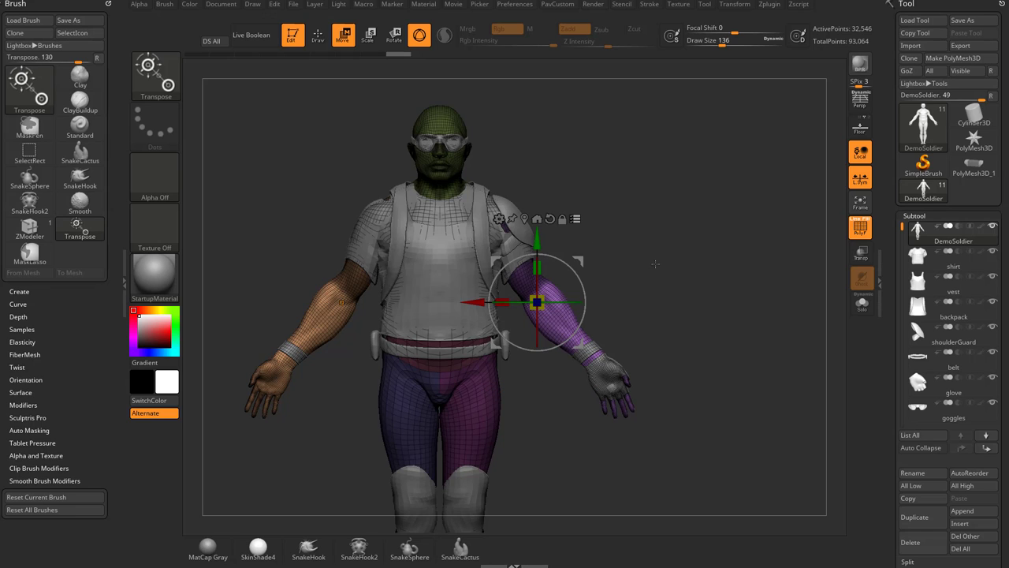
Step: Deselect all subtools and select only the body, wristbands and glove for the multi-subtool transpose
{"action": "left_click", "coordinate": [686, 264], "text": "ctrl+shift"}
{"action": "mouse_move", "coordinate": [694, 272]}
{"action": "left_mouse_down", "text": "alt"}
{"action": "mouse_move", "coordinate": [712, 279]}
{"action": "mouse_move", "coordinate": [701, 292]}
{"action": "mouse_move", "coordinate": [678, 255]}
{"action": "mouse_move", "coordinate": [712, 349]}
{"action": "mouse_move", "coordinate": [687, 347]}
{"action": "left_mouse_up", "text": "alt"}
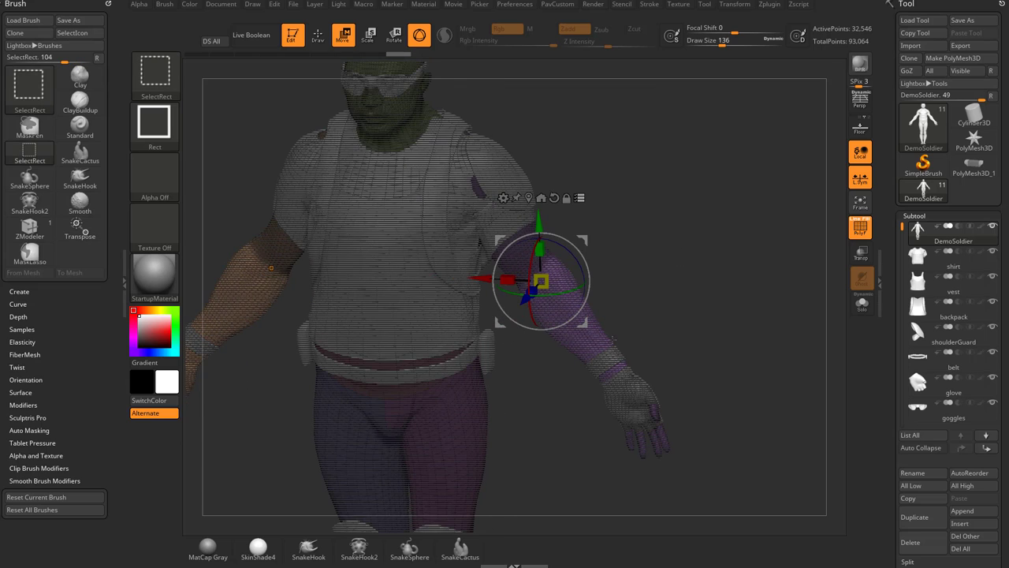
{"action": "left_click", "coordinate": [605, 340], "text": "ctrl+shift"}
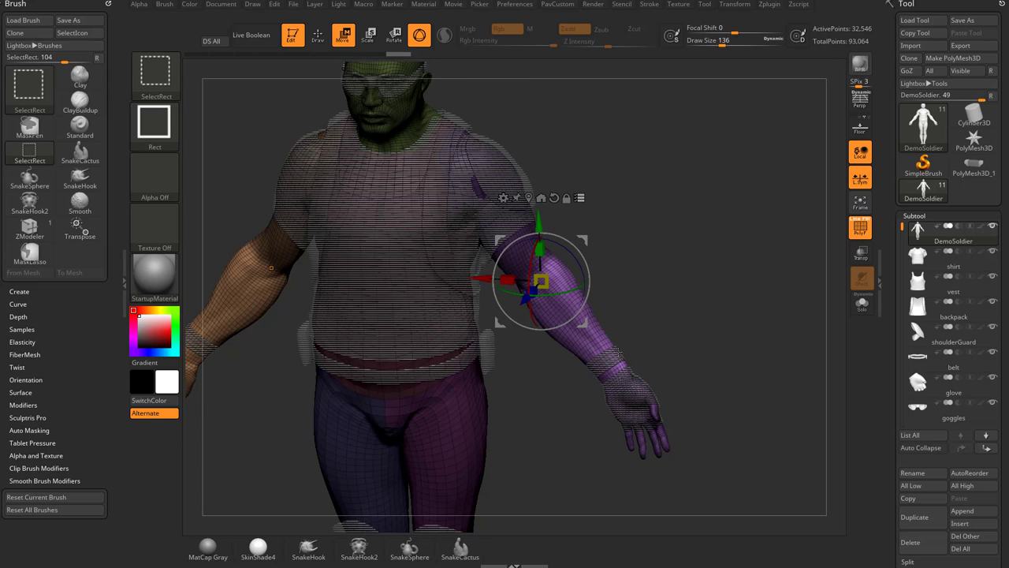
{"action": "left_click", "coordinate": [616, 356], "text": "ctrl+shift"}
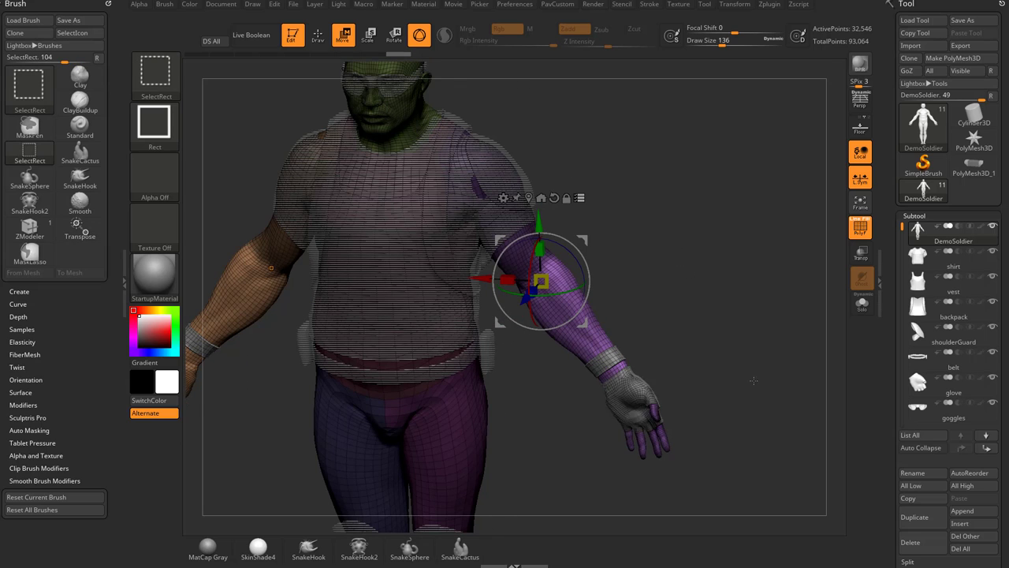
Step: Try to rotate the unmasked forearm, wristband and glove about the elbow with the gizmo, undoing each attempt
{"action": "mouse_move", "coordinate": [743, 381]}
{"action": "left_mouse_down"}
{"action": "mouse_move", "coordinate": [741, 323]}
{"action": "mouse_move", "coordinate": [788, 327]}
{"action": "mouse_move", "coordinate": [622, 323]}
{"action": "left_mouse_up"}
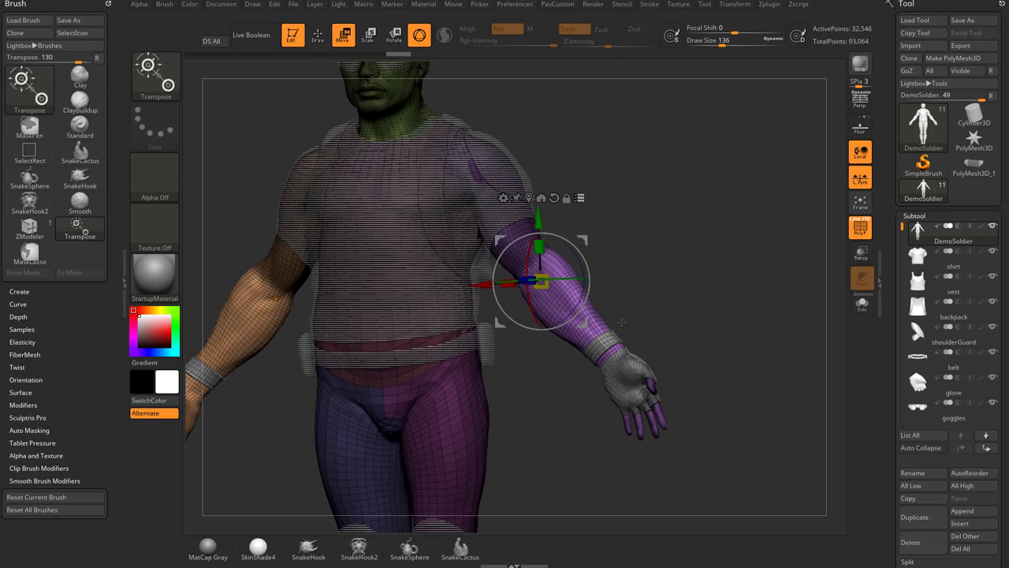
{"action": "left_click_drag", "start_coordinate": [725, 314], "coordinate": [691, 279]}
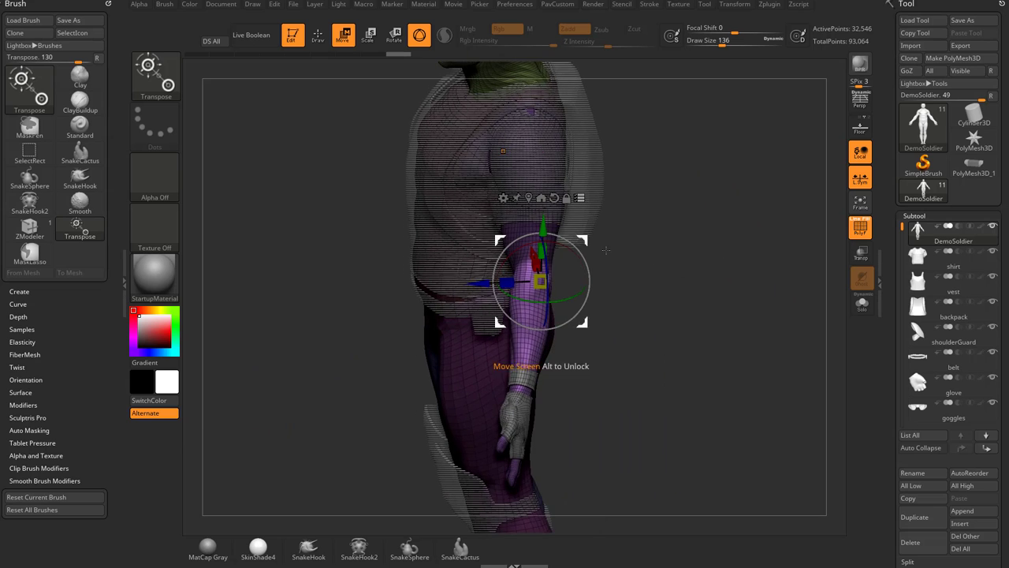
{"action": "left_click_drag", "start_coordinate": [605, 250], "coordinate": [575, 293]}
{"action": "key", "text": "ctrl+z"}
{"action": "left_click_drag", "start_coordinate": [576, 258], "coordinate": [584, 285]}
{"action": "key", "text": "ctrl+z"}
{"action": "key", "text": "ctrl+z"}
{"action": "left_click_drag", "start_coordinate": [637, 265], "coordinate": [585, 273]}
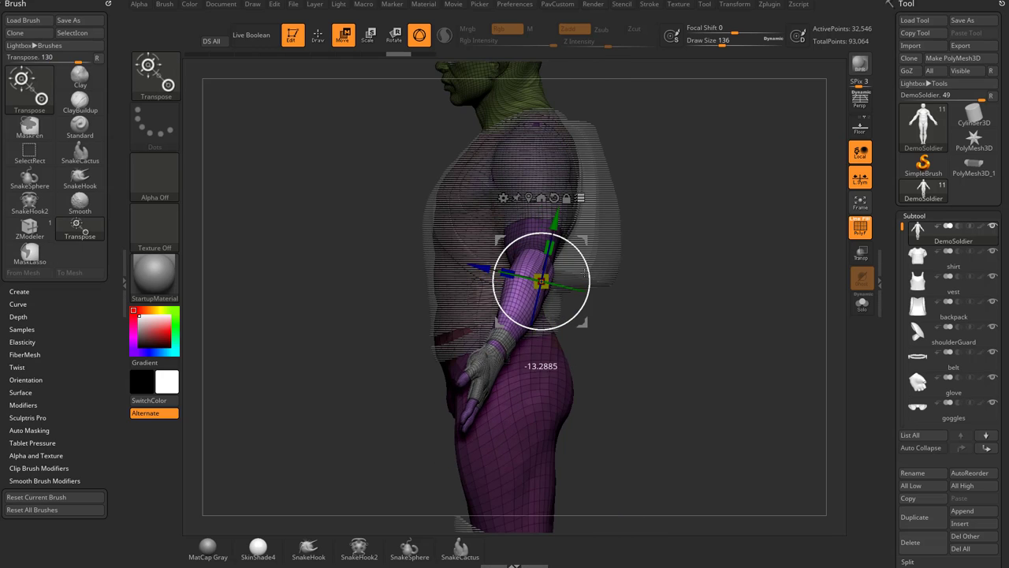
{"action": "key", "text": "ctrl+z"}
Step: Bend the unmasked forearms forward together with the wristbands and glove using the gizmo's screen rotation, repositioning the gizmo at the purple forearm's elbow
{"action": "mouse_move", "coordinate": [660, 243]}
{"action": "left_mouse_down"}
{"action": "mouse_move", "coordinate": [663, 267]}
{"action": "mouse_move", "coordinate": [647, 289]}
{"action": "mouse_move", "coordinate": [648, 239]}
{"action": "left_mouse_up"}
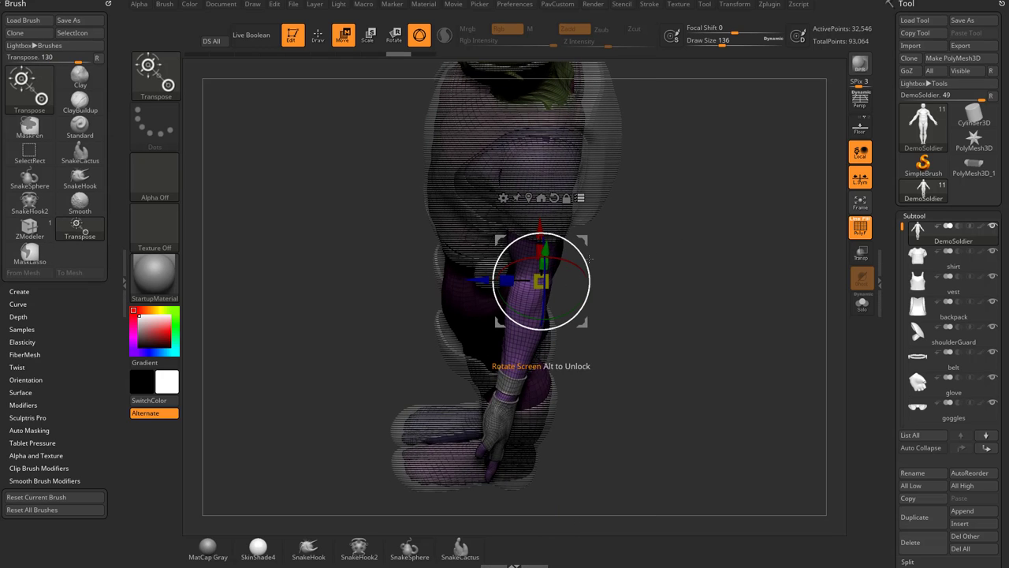
{"action": "left_click_drag", "start_coordinate": [590, 259], "coordinate": [586, 291]}
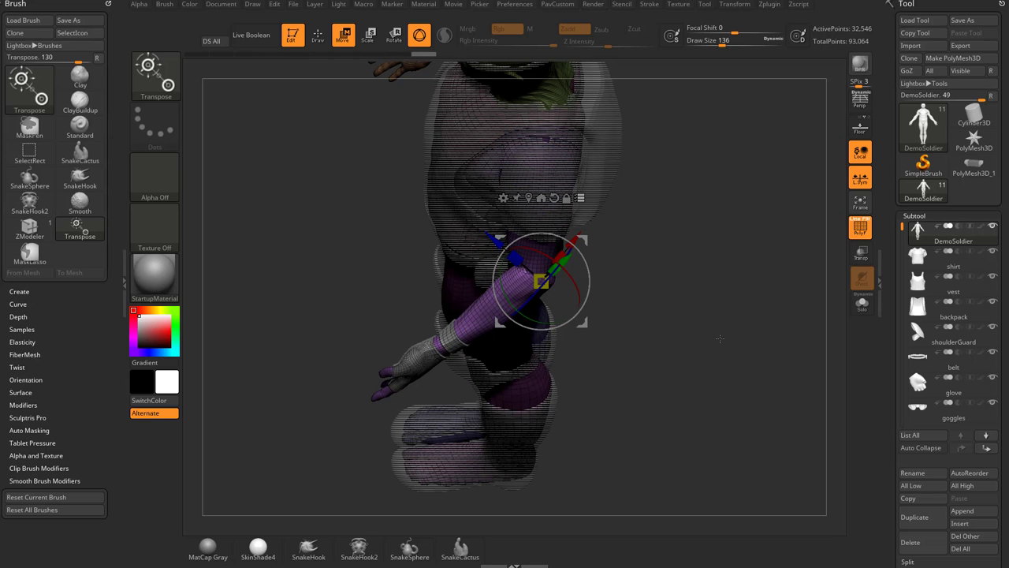
{"action": "left_click_drag", "start_coordinate": [741, 297], "coordinate": [631, 279]}
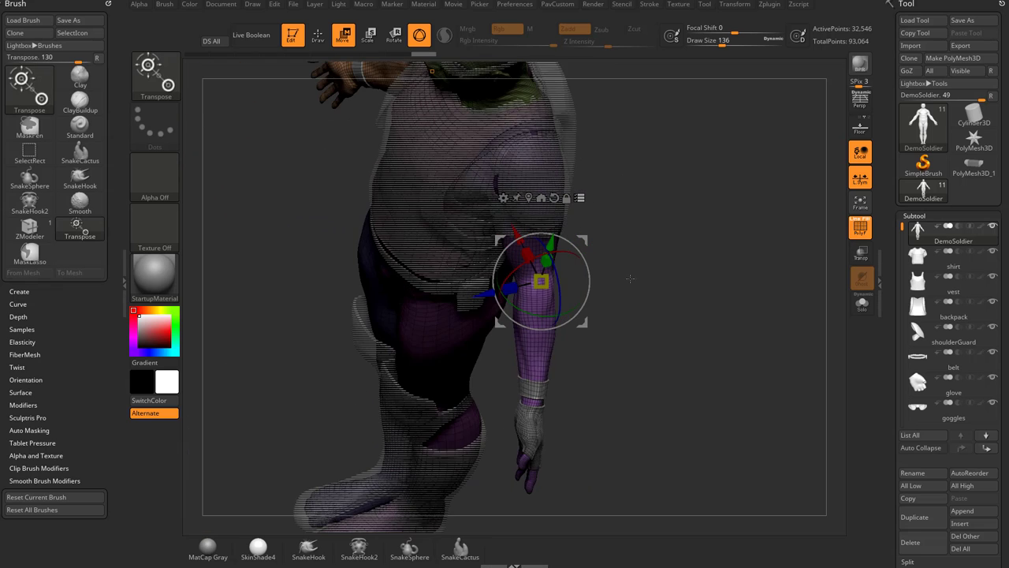
{"action": "mouse_move", "coordinate": [618, 325]}
{"action": "left_mouse_down"}
{"action": "mouse_move", "coordinate": [664, 287]}
{"action": "mouse_move", "coordinate": [694, 354]}
{"action": "mouse_move", "coordinate": [709, 294]}
{"action": "mouse_move", "coordinate": [698, 272]}
{"action": "mouse_move", "coordinate": [683, 295]}
{"action": "left_mouse_up"}
{"action": "left_click", "coordinate": [493, 255], "text": "ctrl"}
{"action": "left_click", "coordinate": [494, 255], "text": "ctrl"}
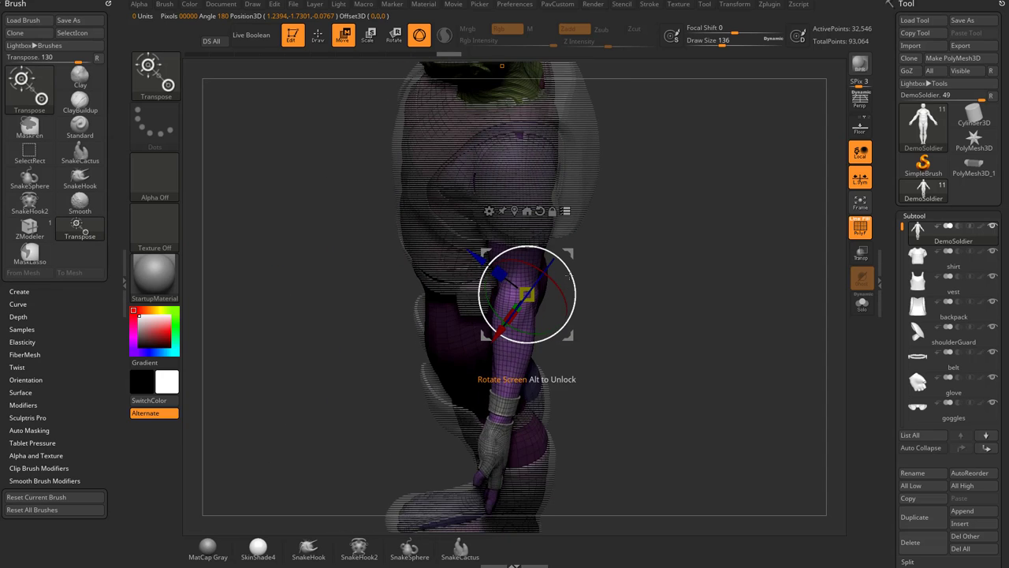
{"action": "left_click_drag", "start_coordinate": [574, 285], "coordinate": [560, 328]}
{"action": "left_click_drag", "start_coordinate": [706, 339], "coordinate": [728, 315], "text": "alt"}
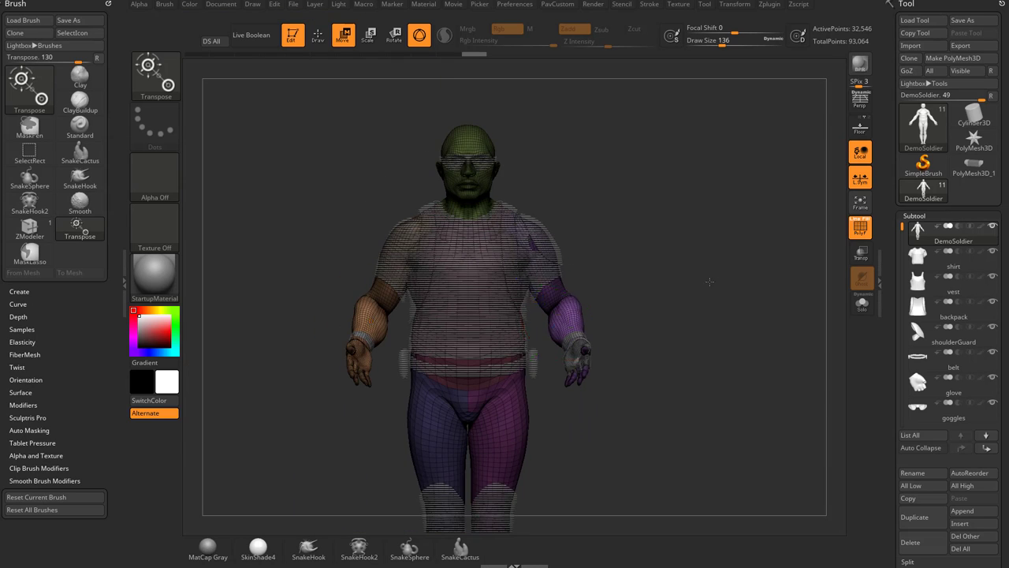
{"action": "mouse_move", "coordinate": [709, 281]}
{"action": "left_mouse_down", "text": "alt"}
{"action": "mouse_move", "coordinate": [727, 354]}
{"action": "mouse_move", "coordinate": [733, 316]}
{"action": "mouse_move", "coordinate": [729, 335]}
{"action": "mouse_move", "coordinate": [695, 292]}
{"action": "left_mouse_up", "text": "alt"}
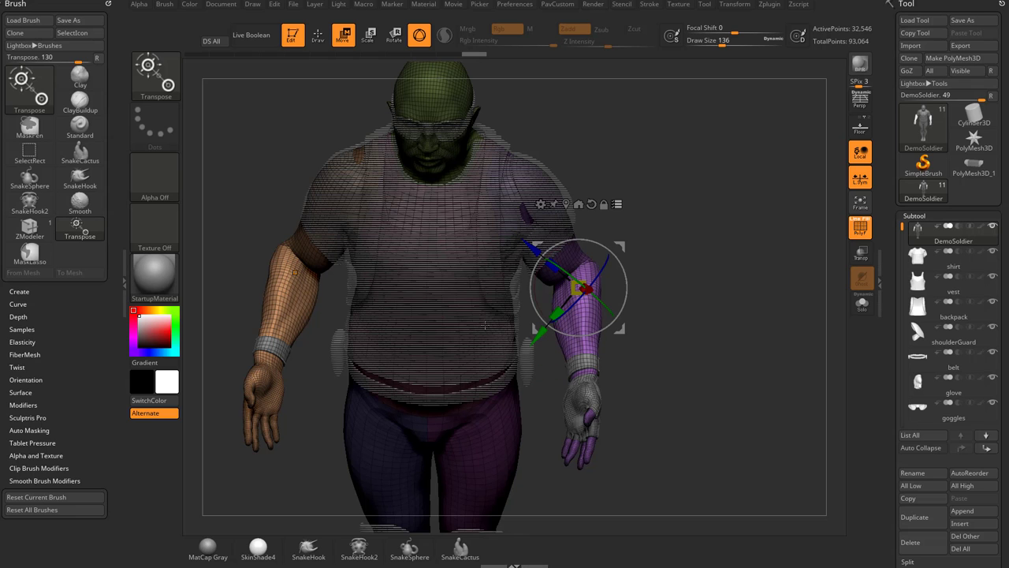
Step: Clear the mask on the soldier's subtools and return to Draw mode
{"action": "left_click_drag", "start_coordinate": [722, 335], "coordinate": [623, 205]}
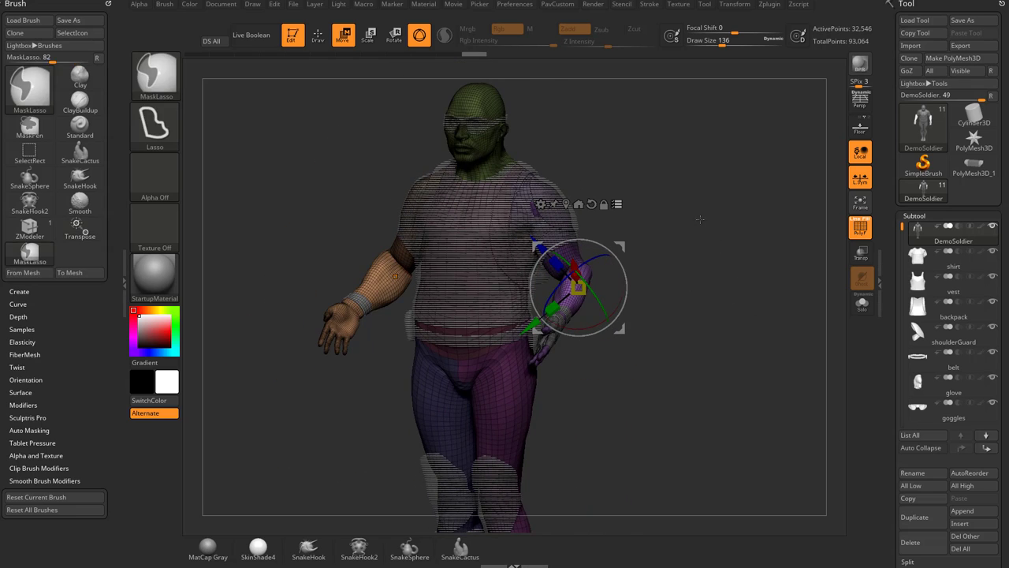
{"action": "left_click_drag", "start_coordinate": [698, 221], "coordinate": [773, 386], "text": "ctrl"}
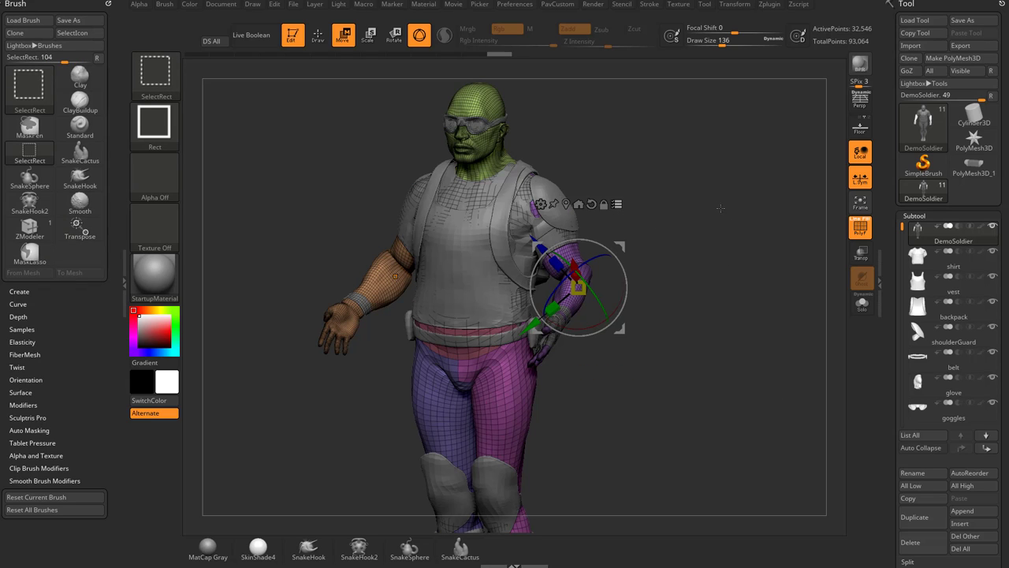
{"action": "left_click_drag", "start_coordinate": [726, 202], "coordinate": [764, 300], "text": "ctrl+shift"}
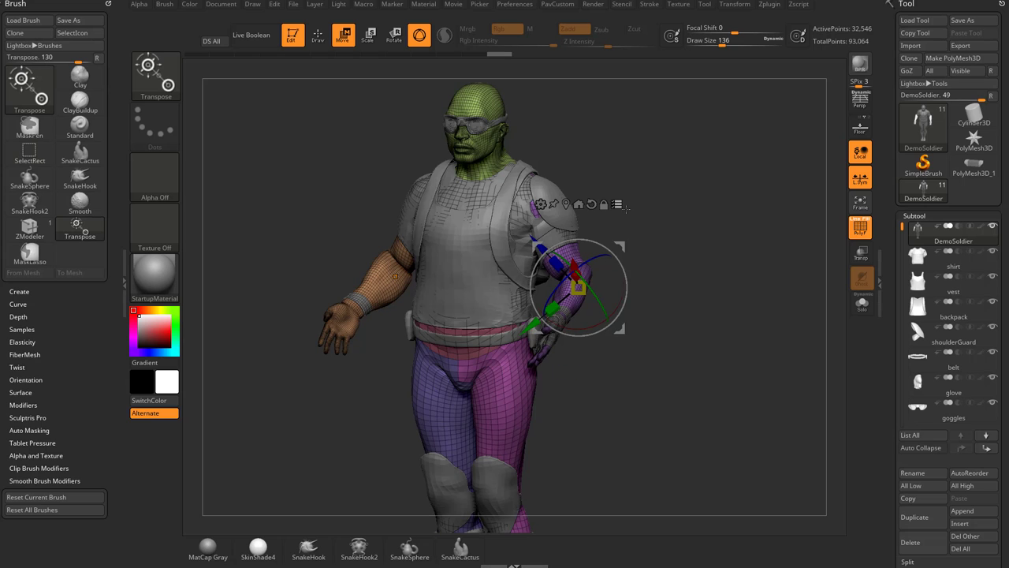
{"action": "mouse_move", "coordinate": [735, 251]}
{"action": "left_mouse_down"}
{"action": "mouse_move", "coordinate": [759, 271]}
{"action": "mouse_move", "coordinate": [716, 283]}
{"action": "mouse_move", "coordinate": [734, 292]}
{"action": "left_mouse_up"}
{"action": "key", "text": "q"}
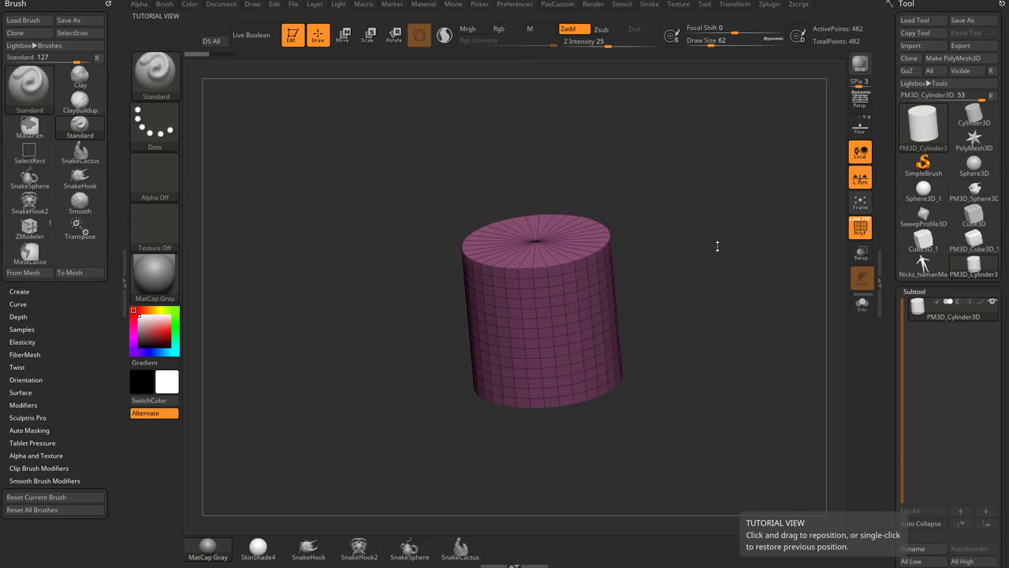
Step: Activate the Move gizmo on the PM3D_Cylinder3D tool and try out scaling the cylinder, undoing the change between tries
{"action": "mouse_move", "coordinate": [716, 247]}
{"action": "left_mouse_down"}
{"action": "mouse_move", "coordinate": [700, 258]}
{"action": "mouse_move", "coordinate": [680, 229]}
{"action": "left_mouse_up"}
{"action": "key", "text": "w"}
{"action": "mouse_move", "coordinate": [537, 278]}
{"action": "left_mouse_down"}
{"action": "mouse_move", "coordinate": [538, 266]}
{"action": "mouse_move", "coordinate": [507, 304]}
{"action": "mouse_move", "coordinate": [517, 325]}
{"action": "mouse_move", "coordinate": [561, 311]}
{"action": "left_mouse_up"}
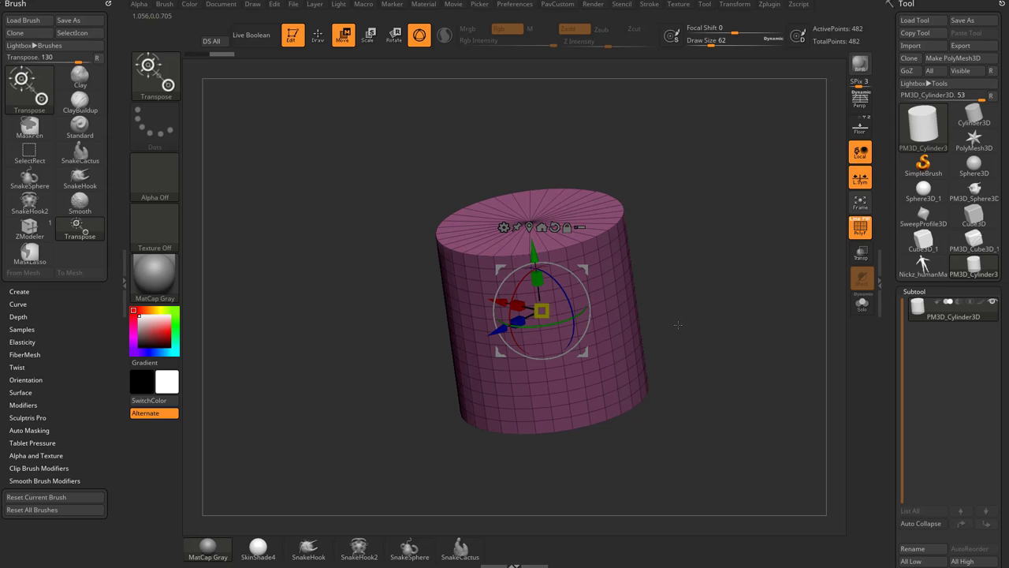
{"action": "key", "text": "ctrl+z"}
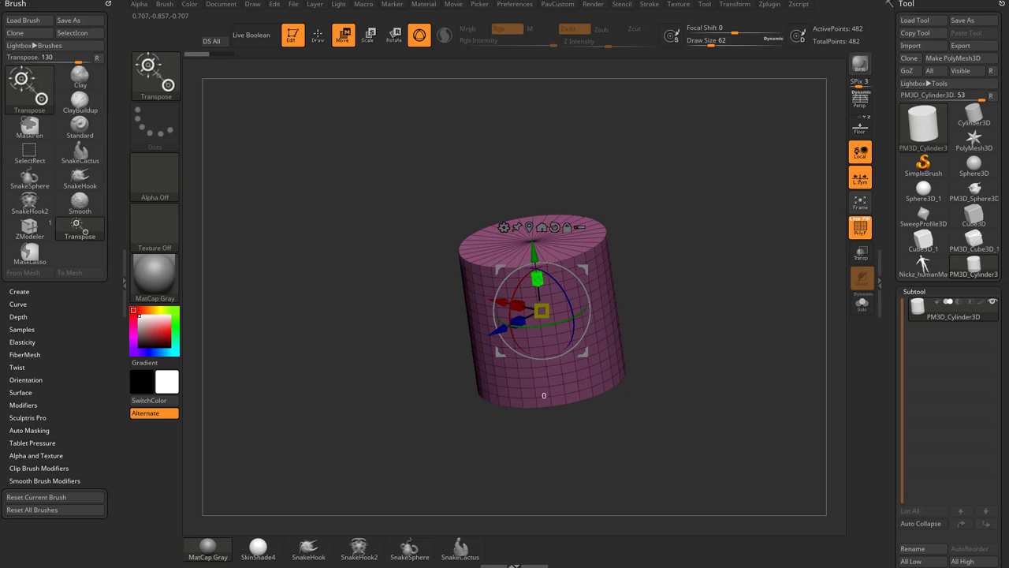
{"action": "left_click_drag", "start_coordinate": [537, 279], "coordinate": [546, 317], "text": "alt"}
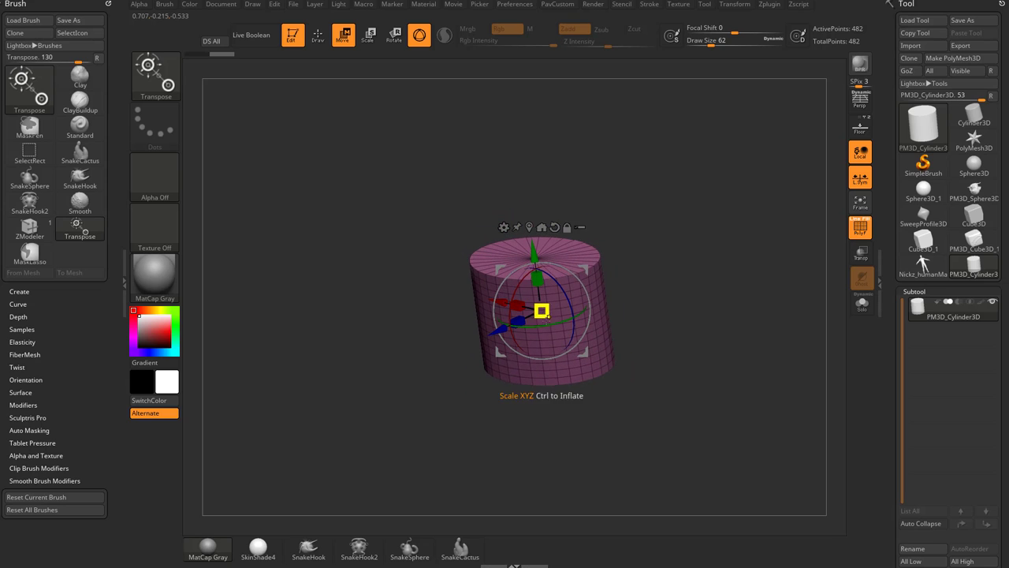
{"action": "key", "text": "ctrl+z"}
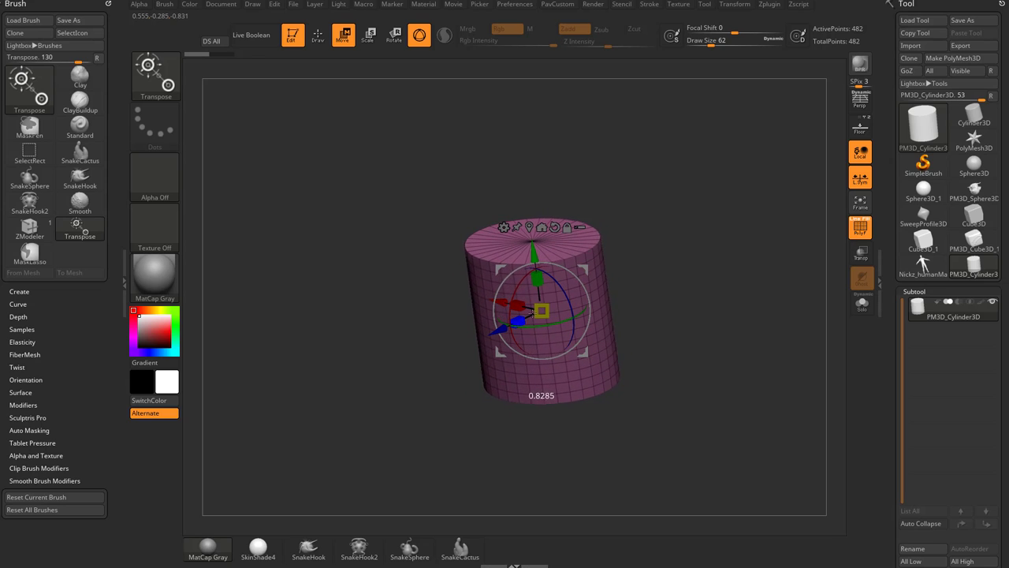
{"action": "left_click_drag", "start_coordinate": [556, 306], "coordinate": [518, 321], "text": "alt"}
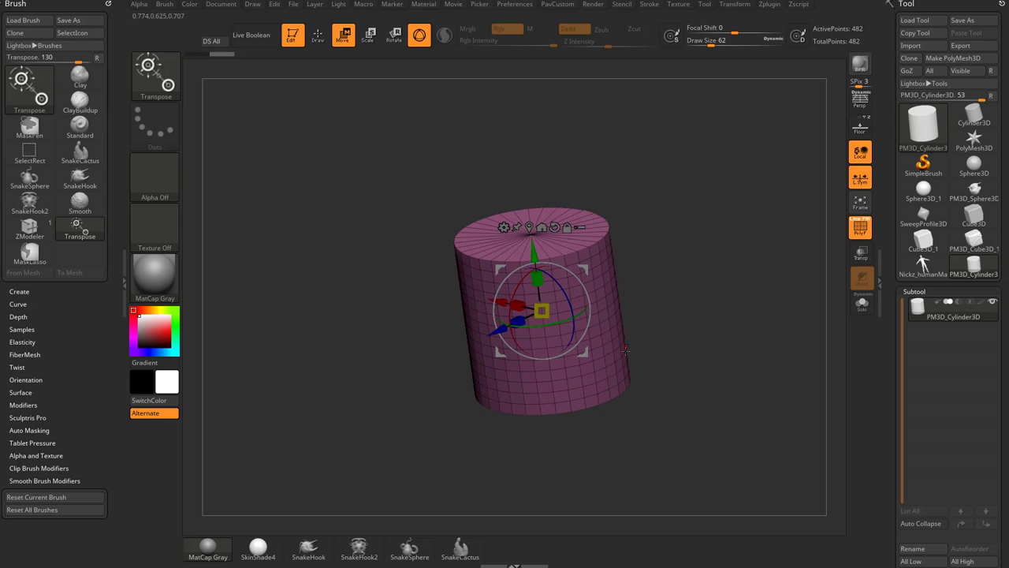